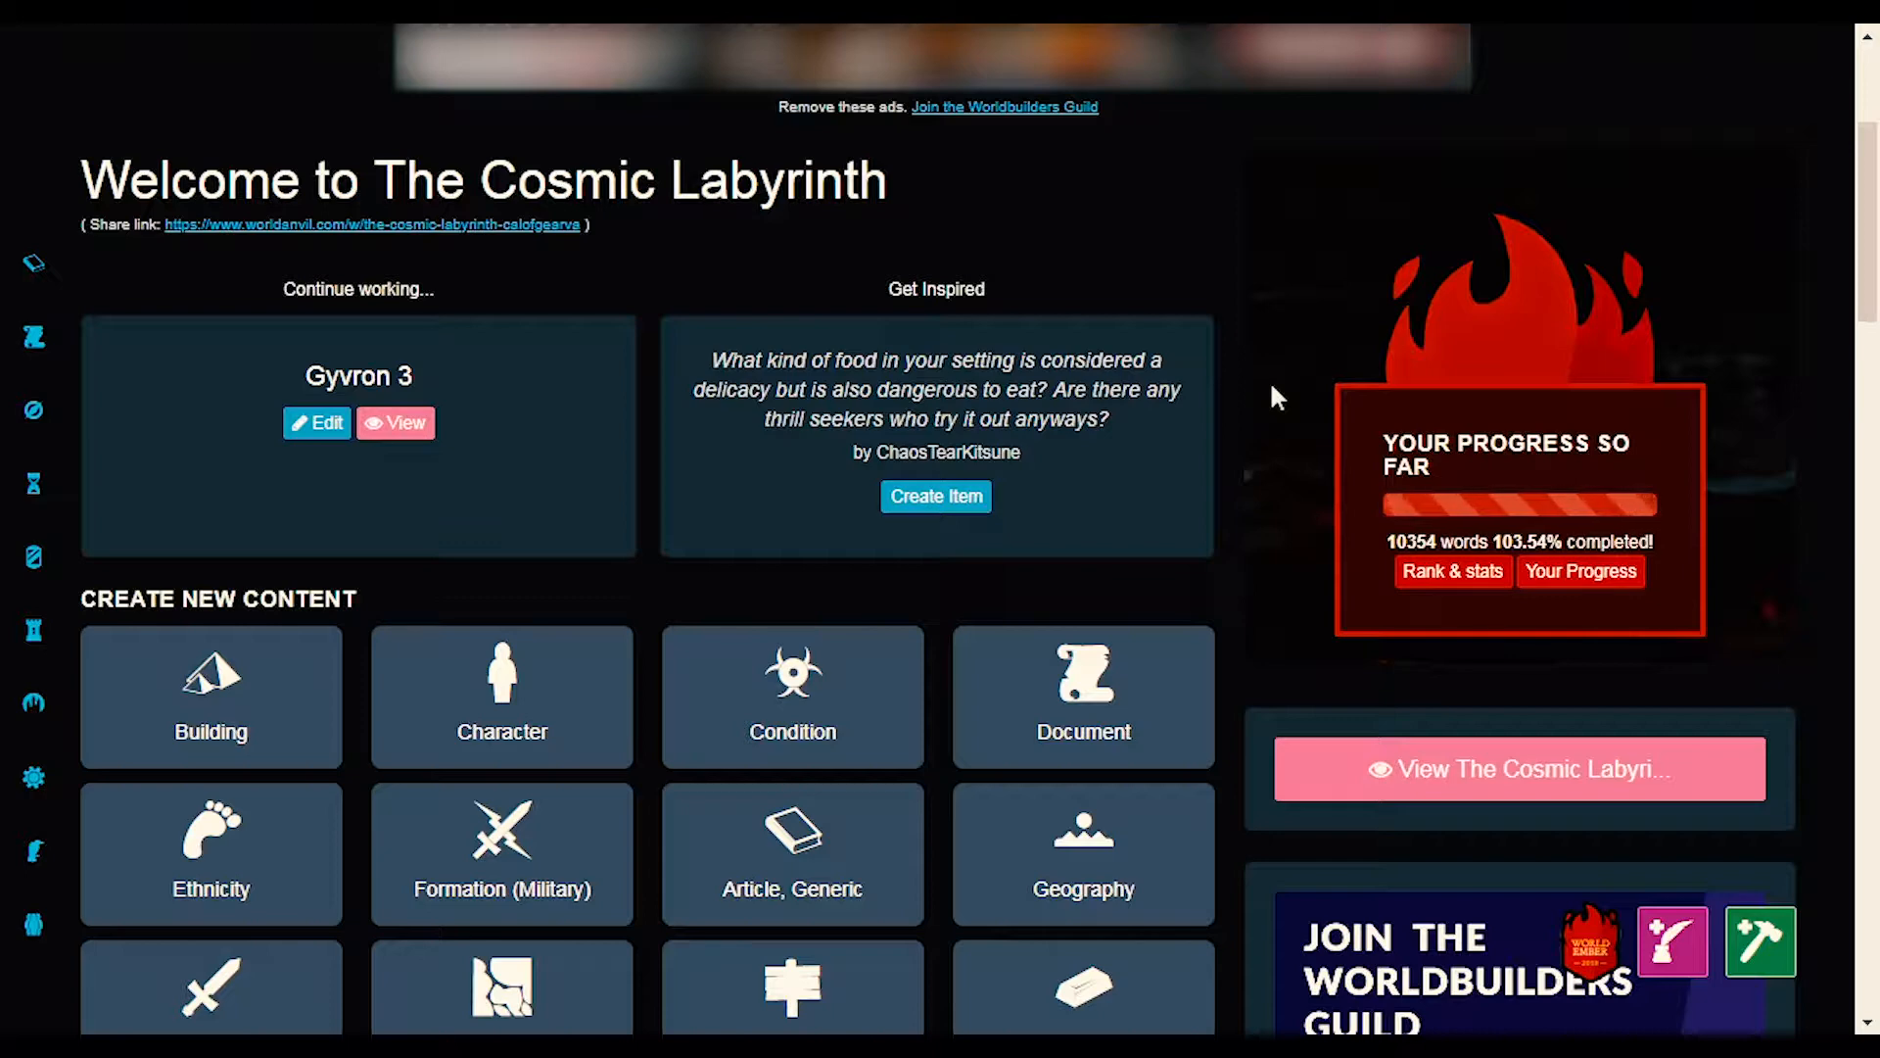
- Start a new Material article in The Cosmic Labyrinth world
drag(1869, 238, 1871, 297)
scroll(992, 413, down, 2)
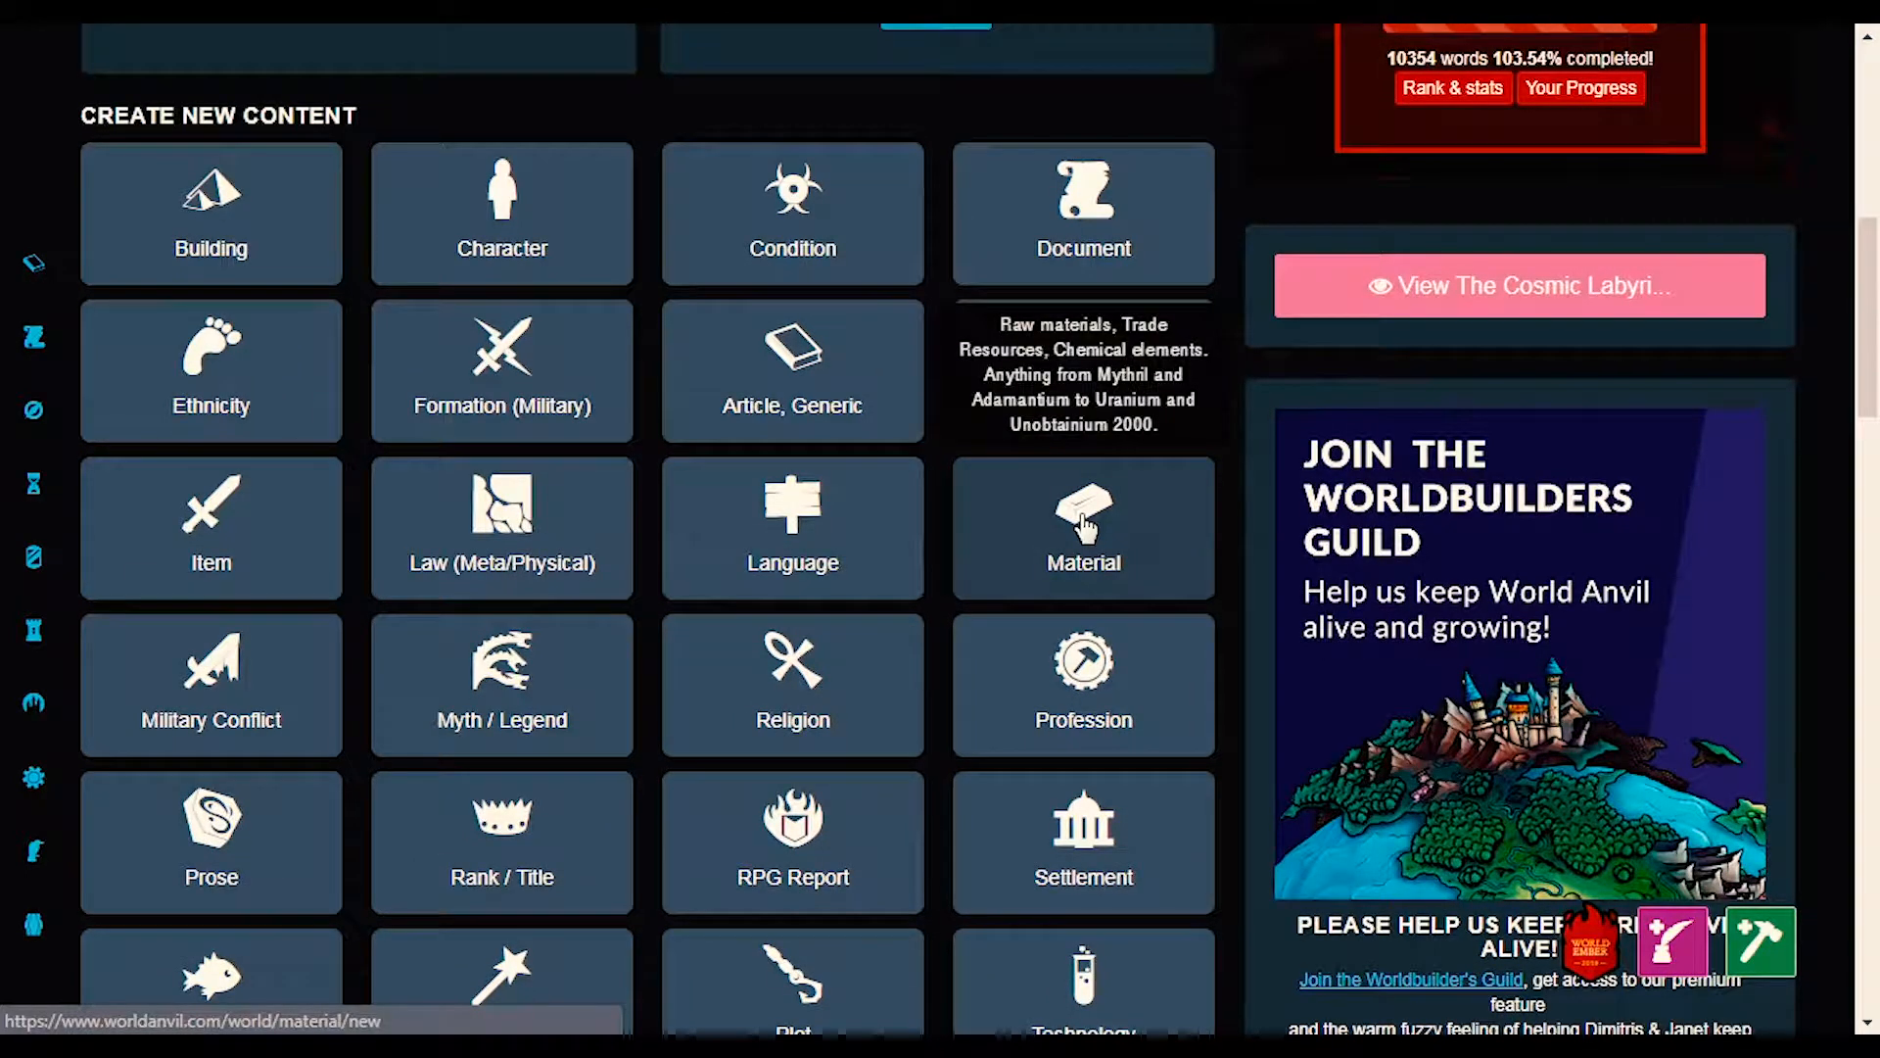
click(1283, 505)
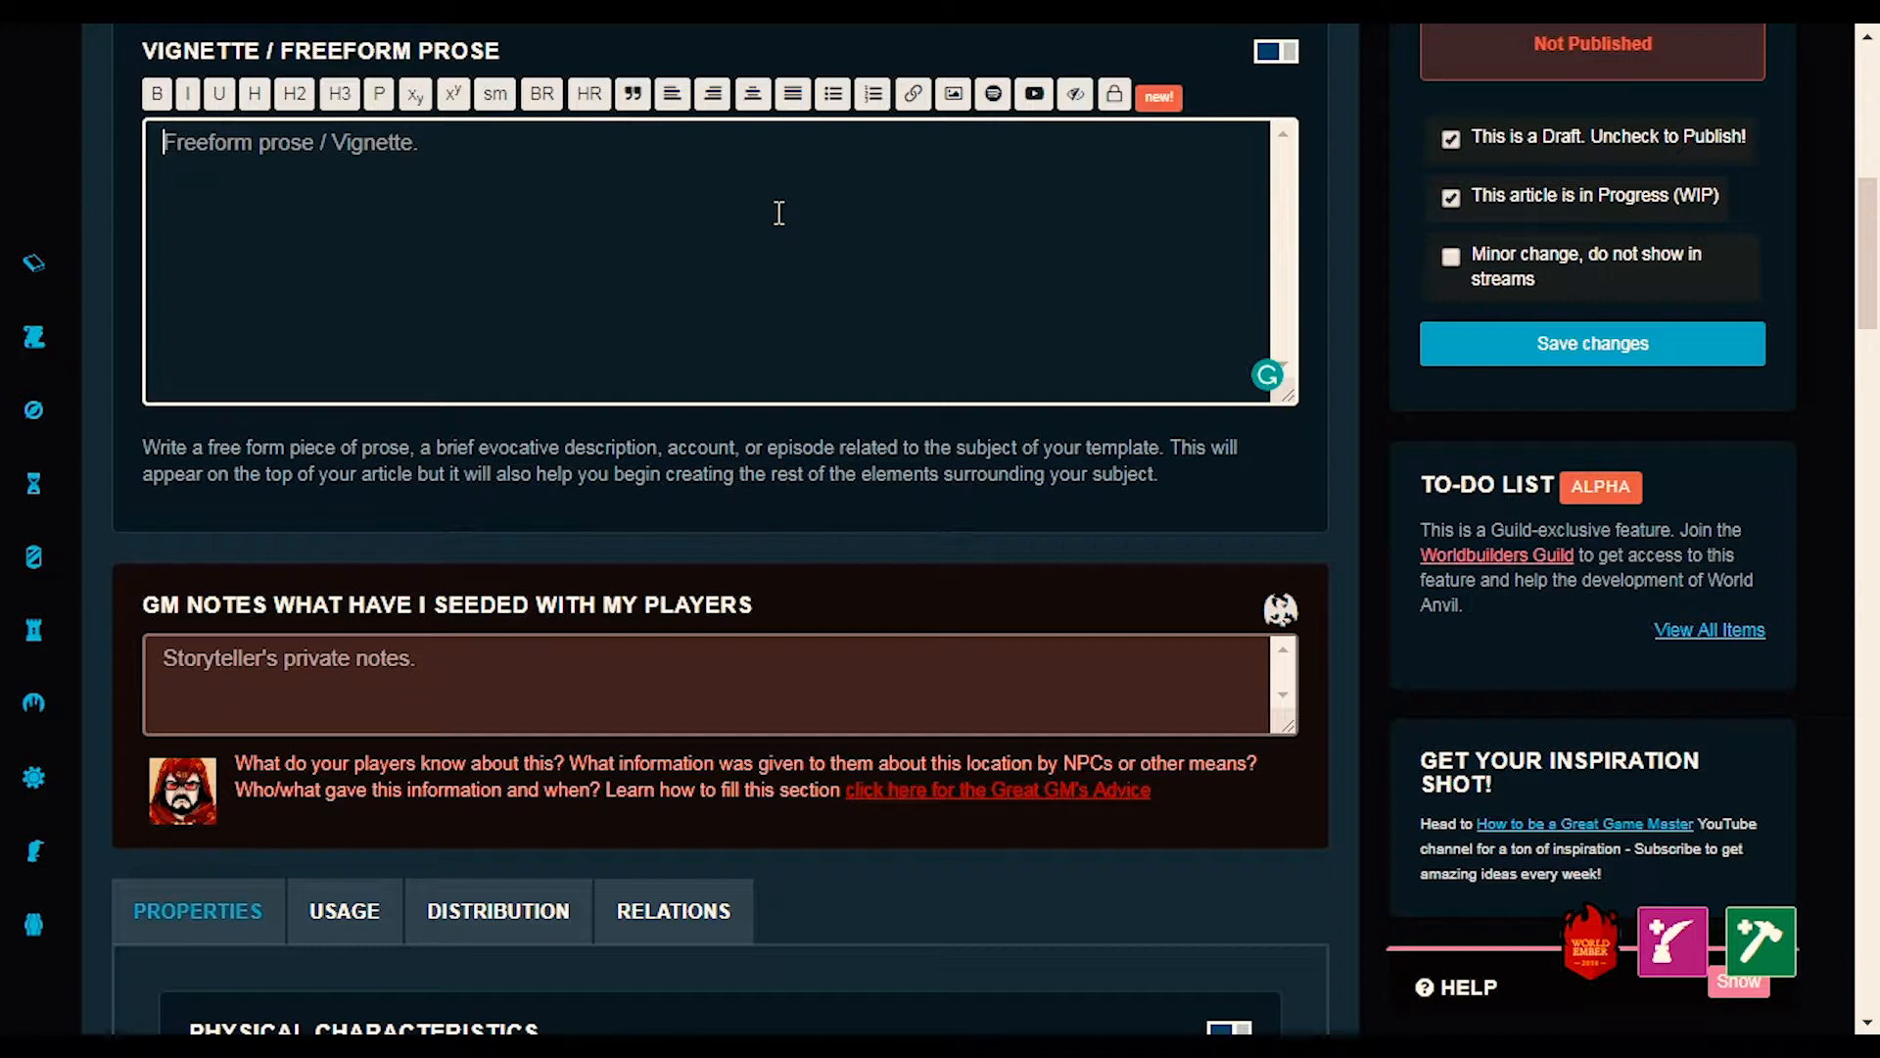
- Begin the vignette with "Kylose is the main component in rocket fuel, which is used to power most starships and cruisers."
text(Kylose )
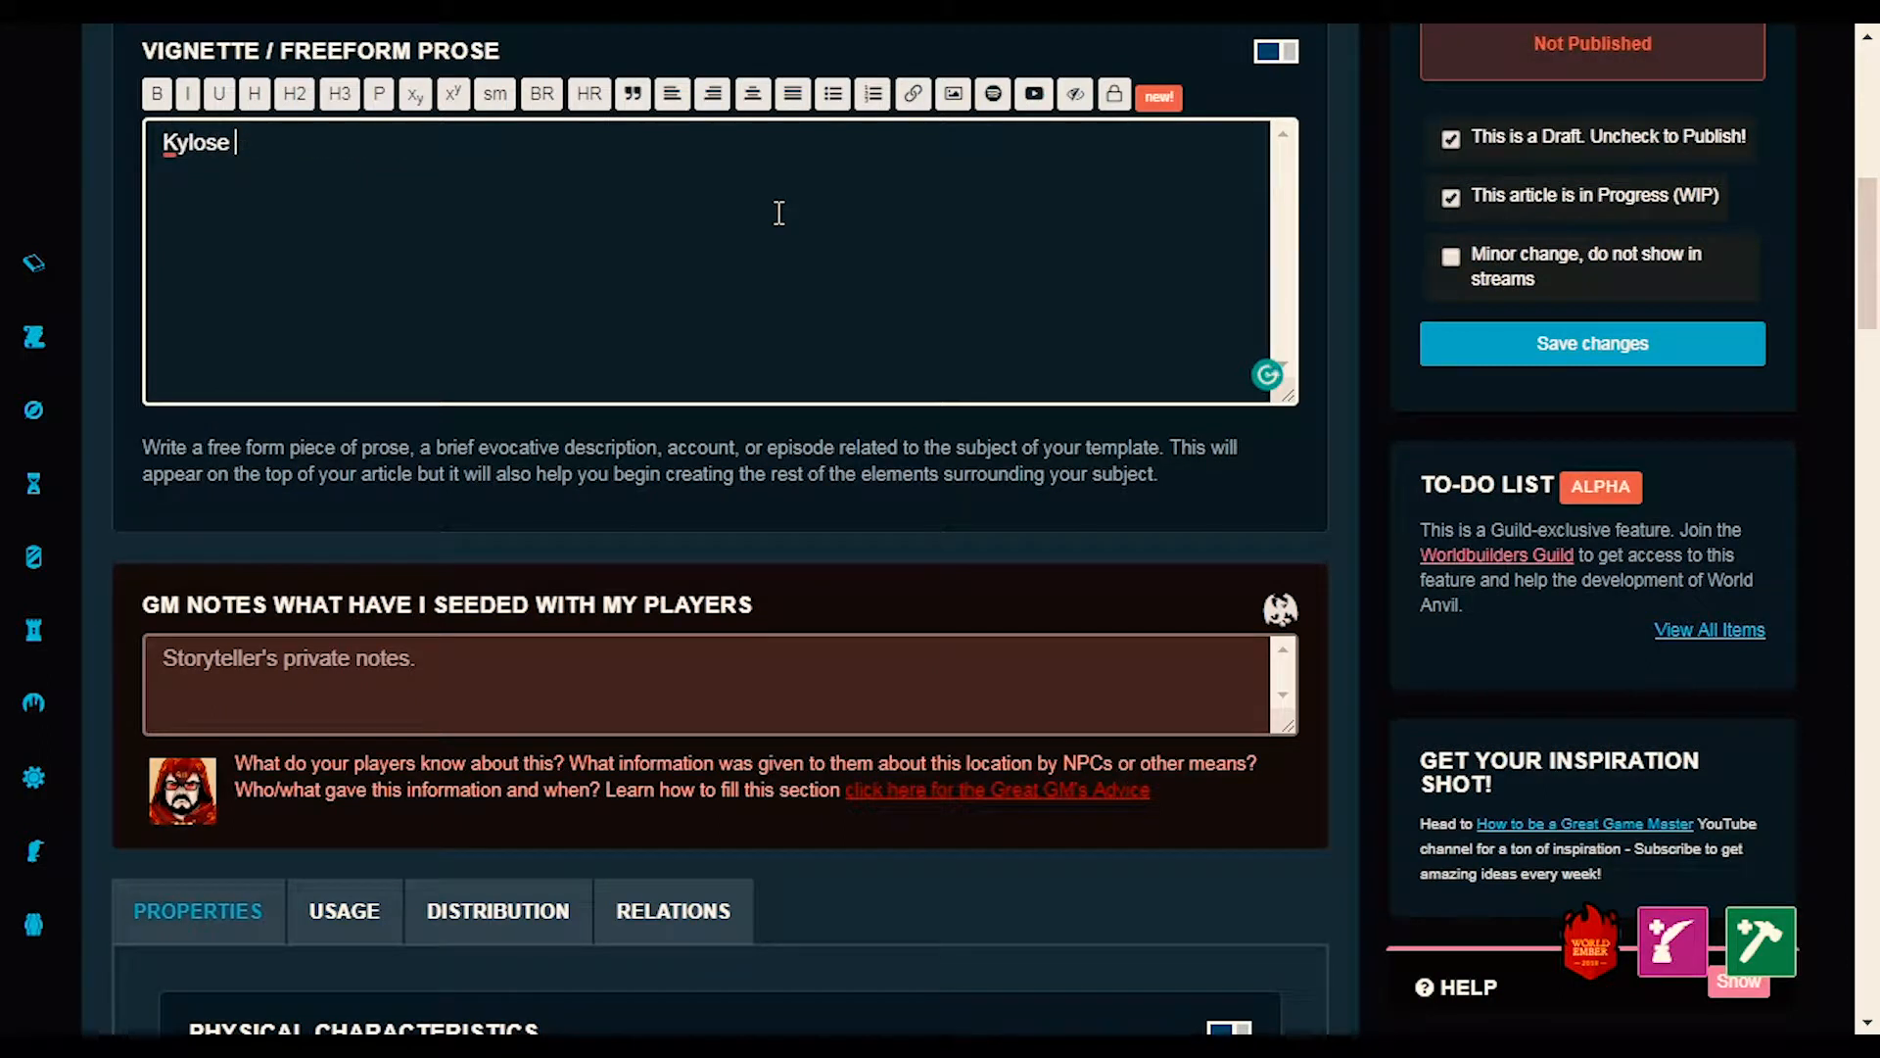
text(is the main component )
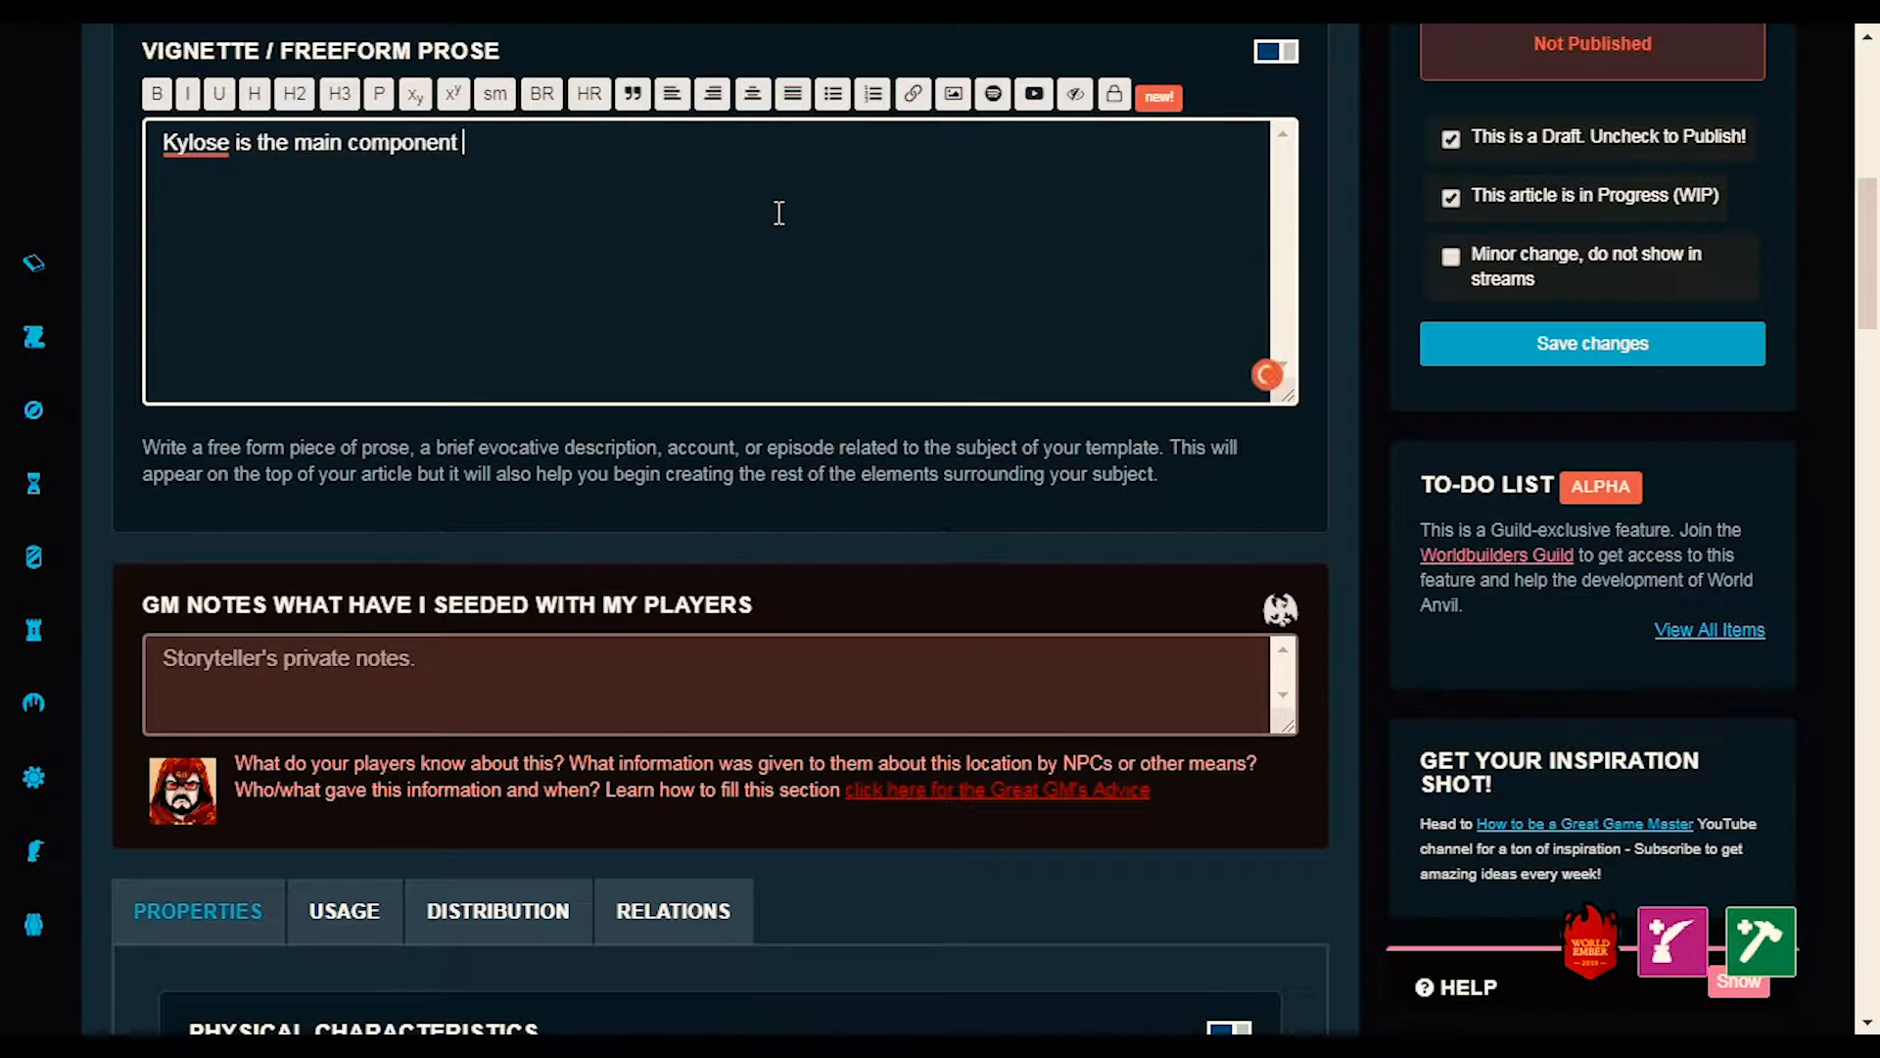
text(in r)
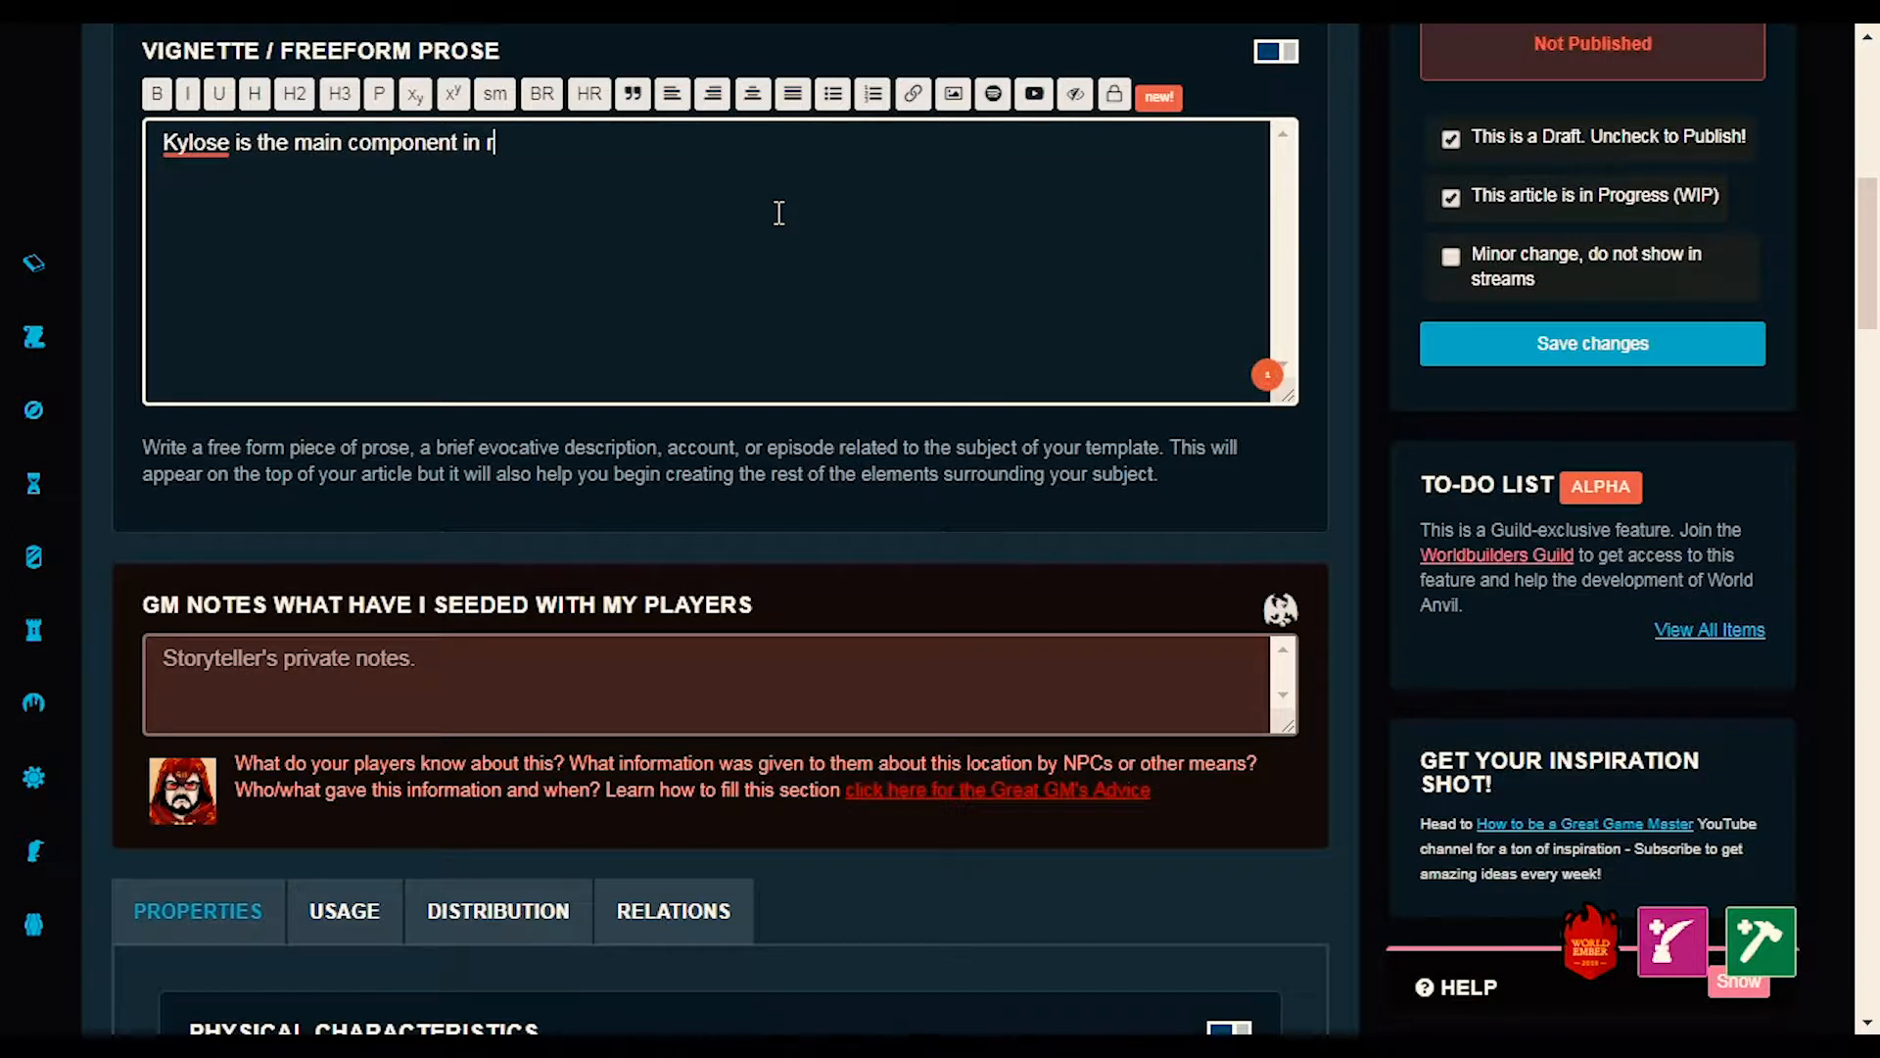
text(ocket fuel, which is us)
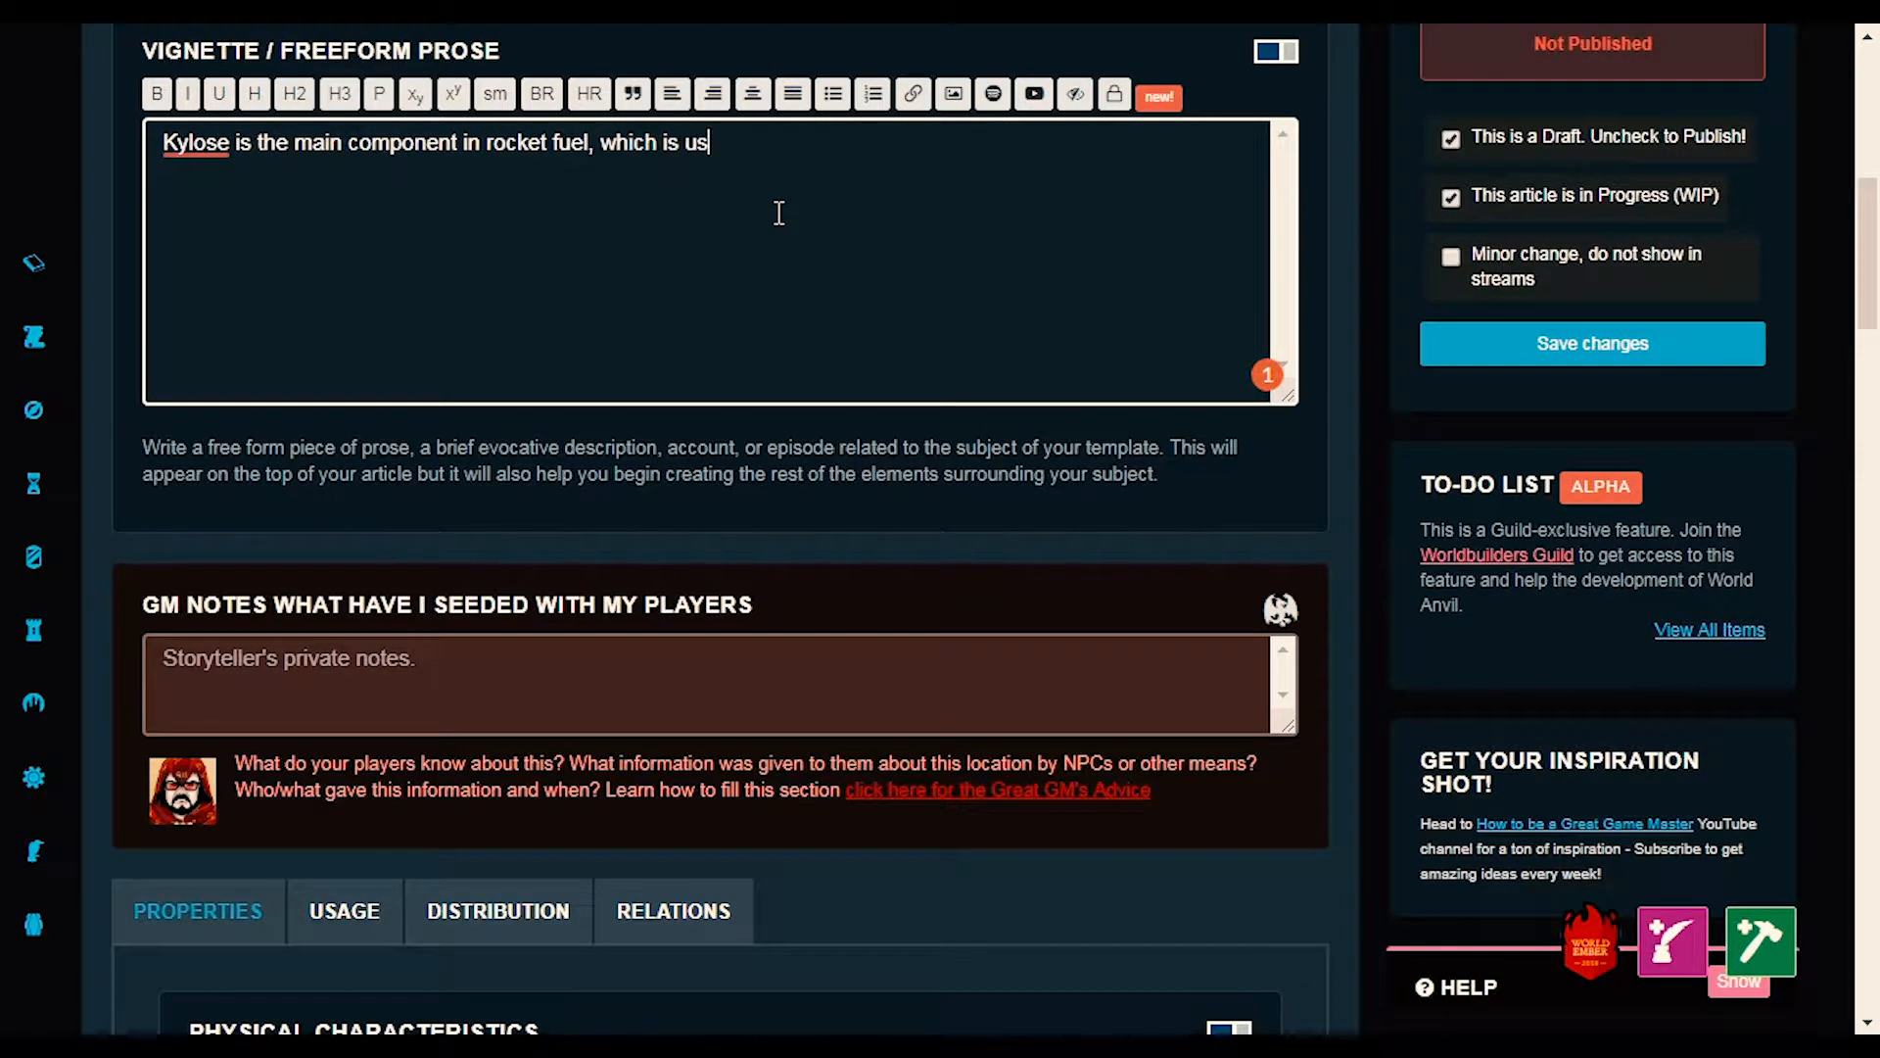
text(ed to power most)
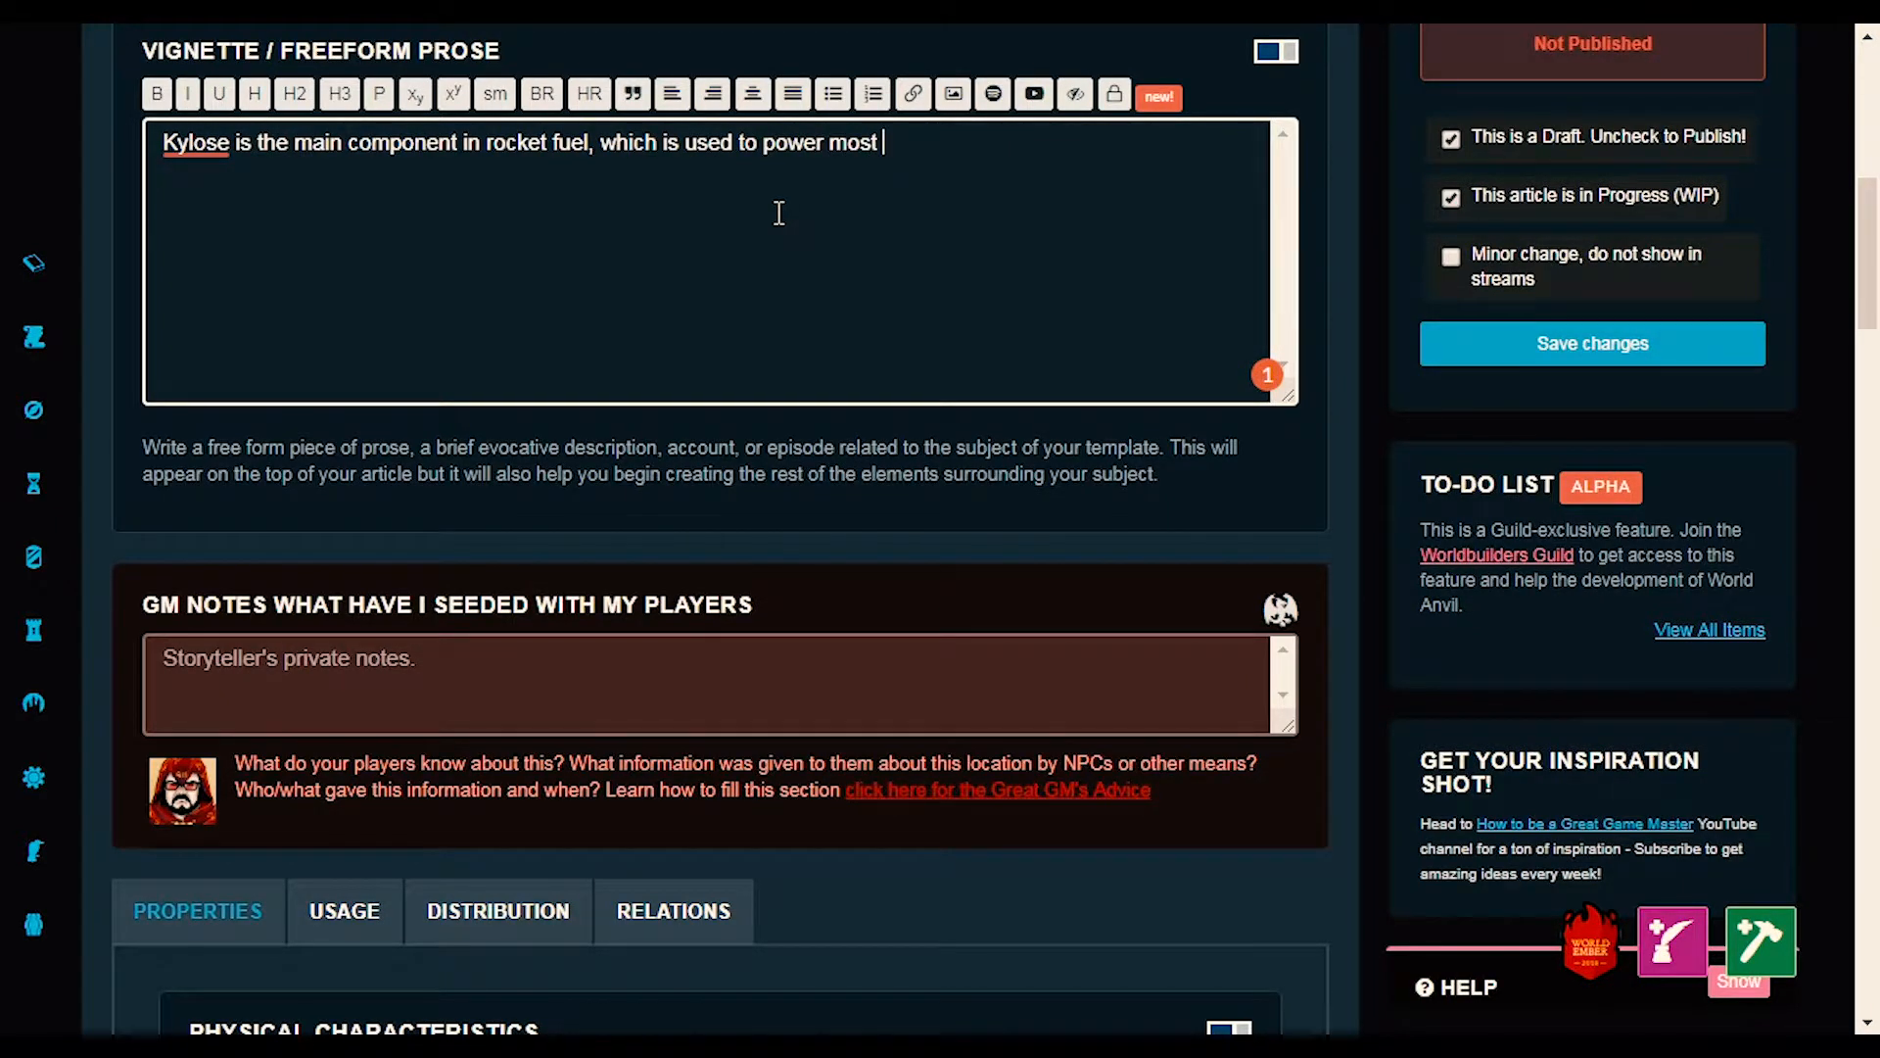
text( stars)
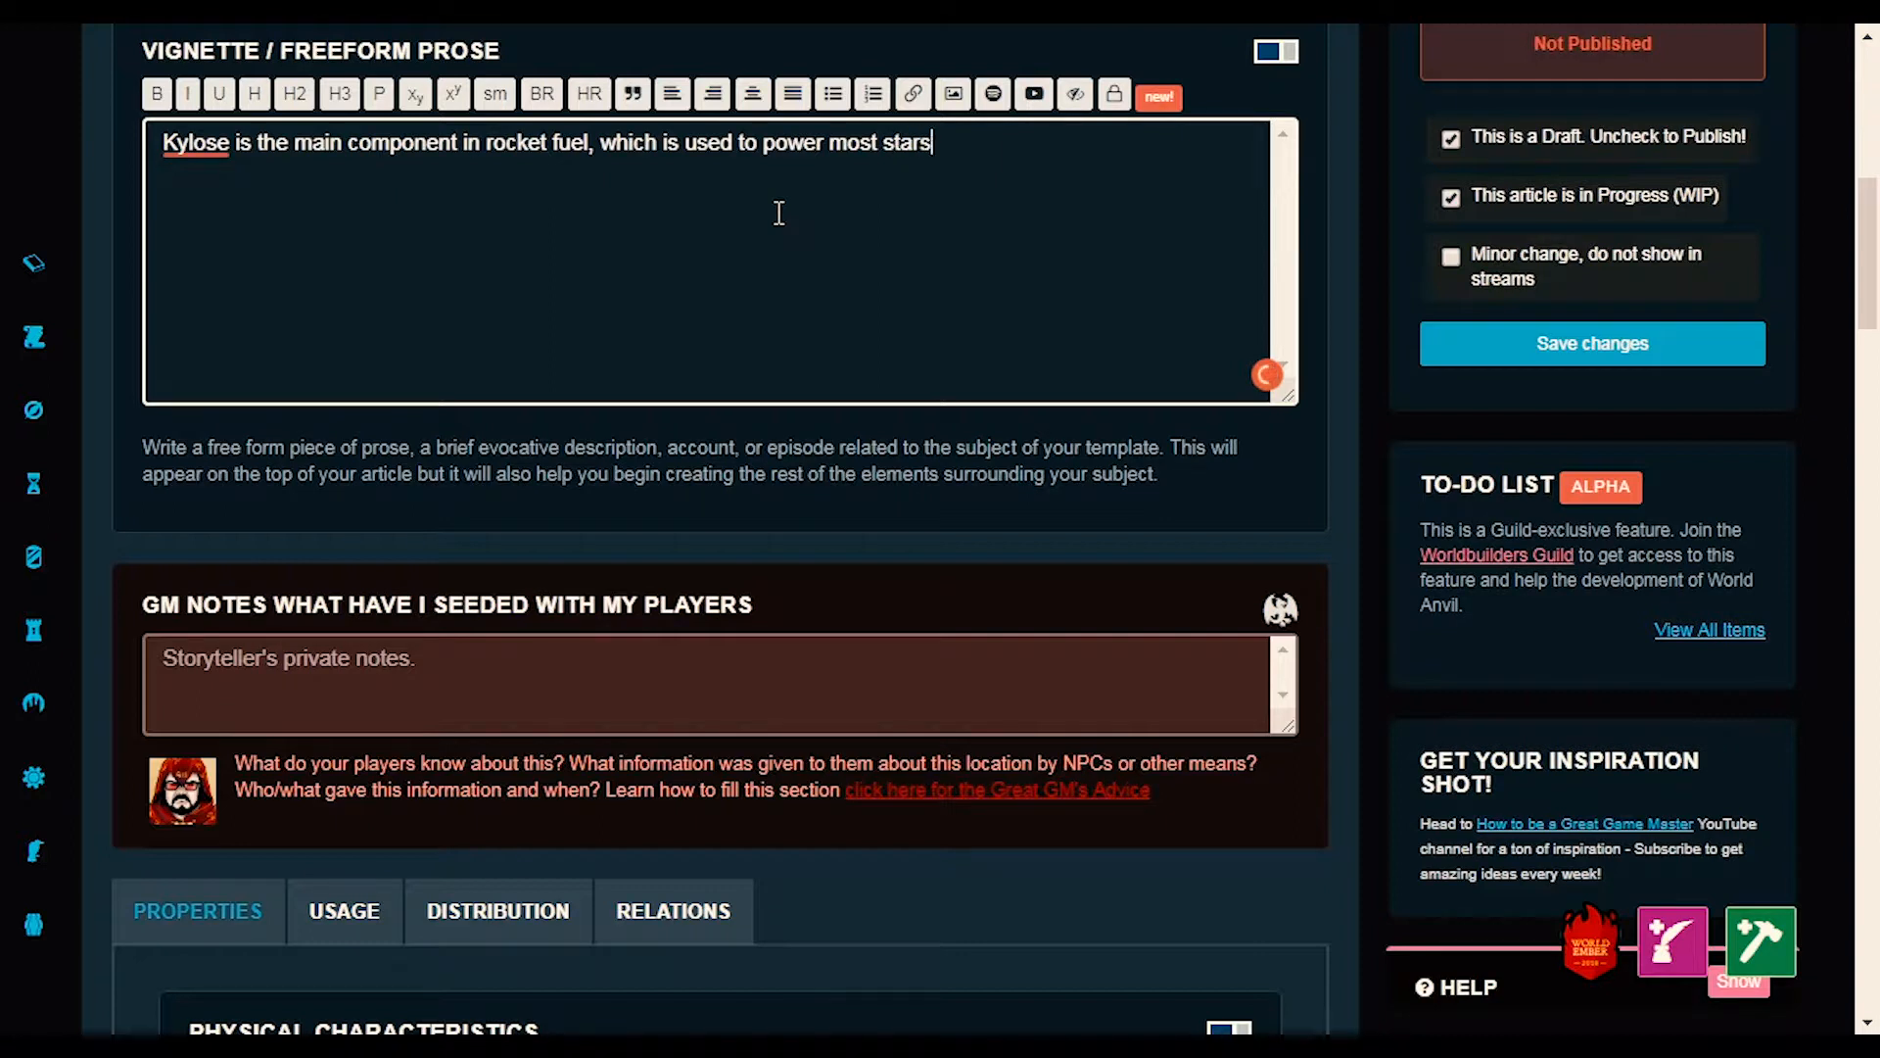
text(hips and c)
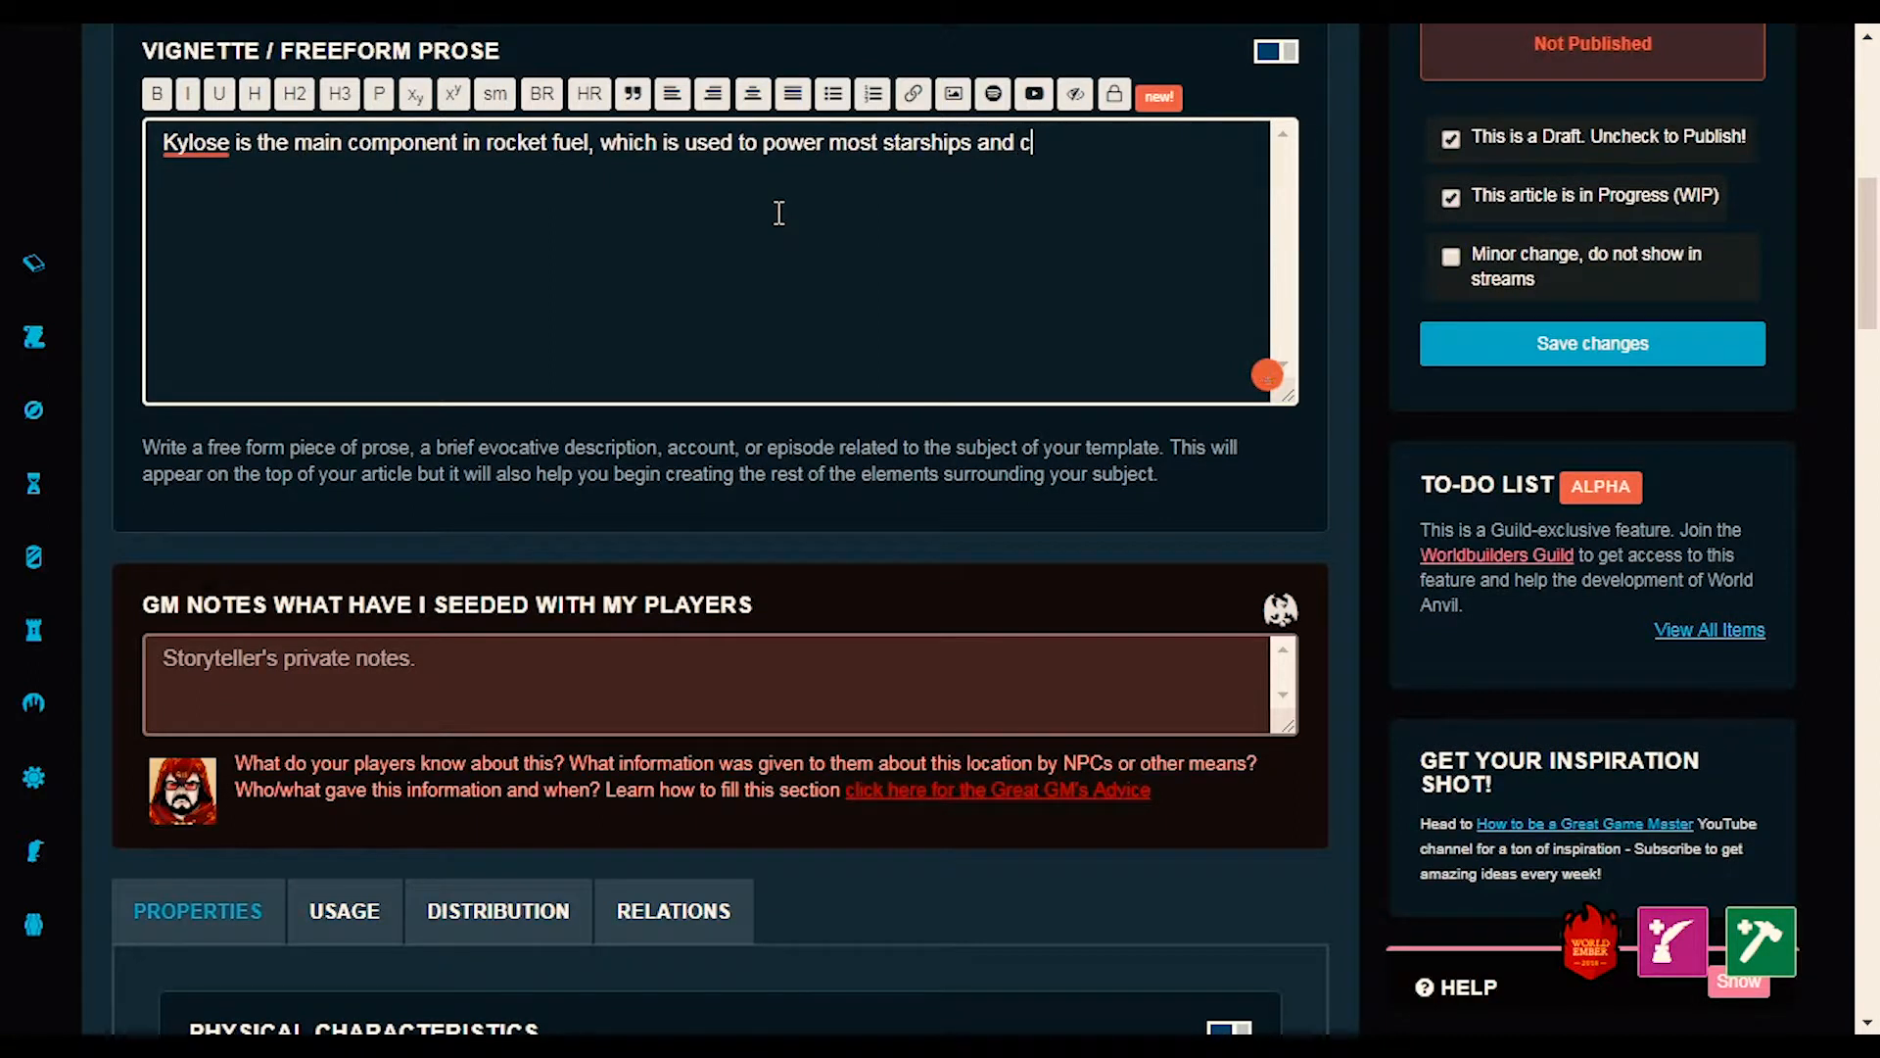
text(ruisers.  This)
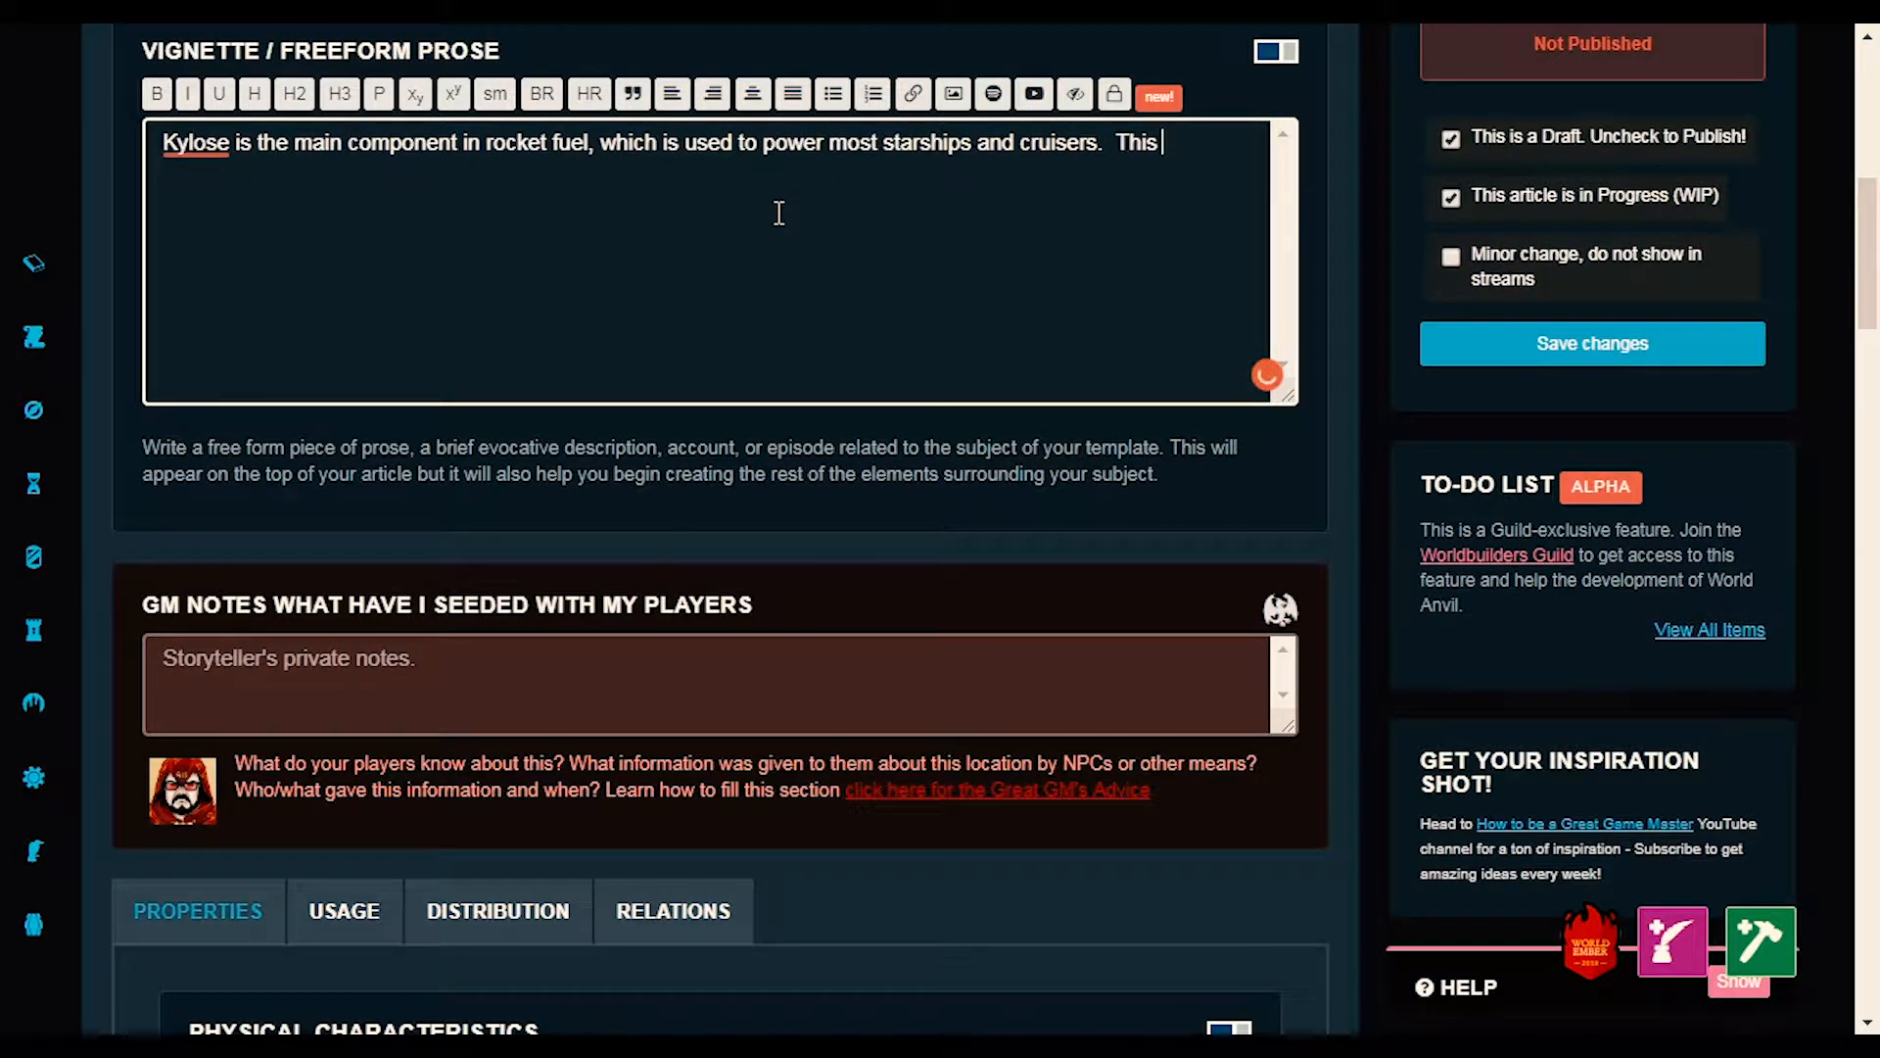
- Continue the vignette with "This mineral is very valuable, and will go for nearly 5,000 Imperials per kilo"
text( mineral is ve)
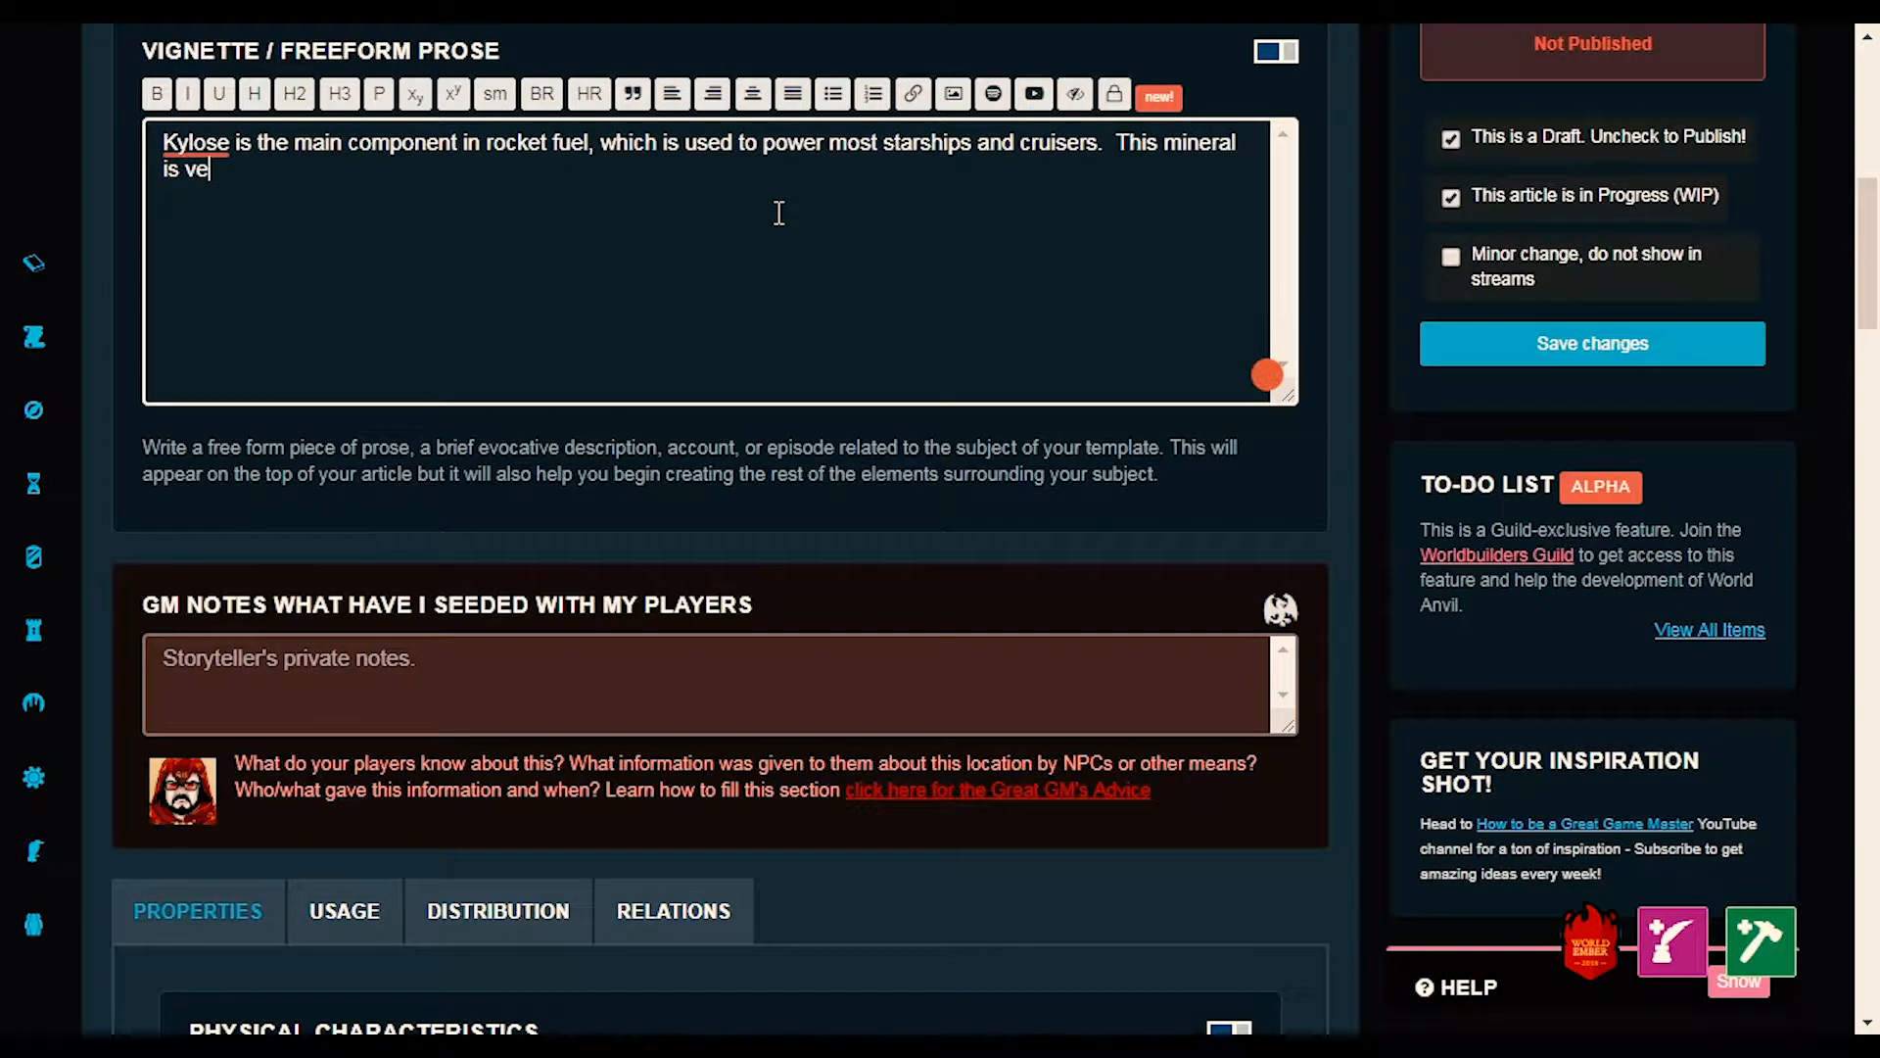
text(ry valuable,)
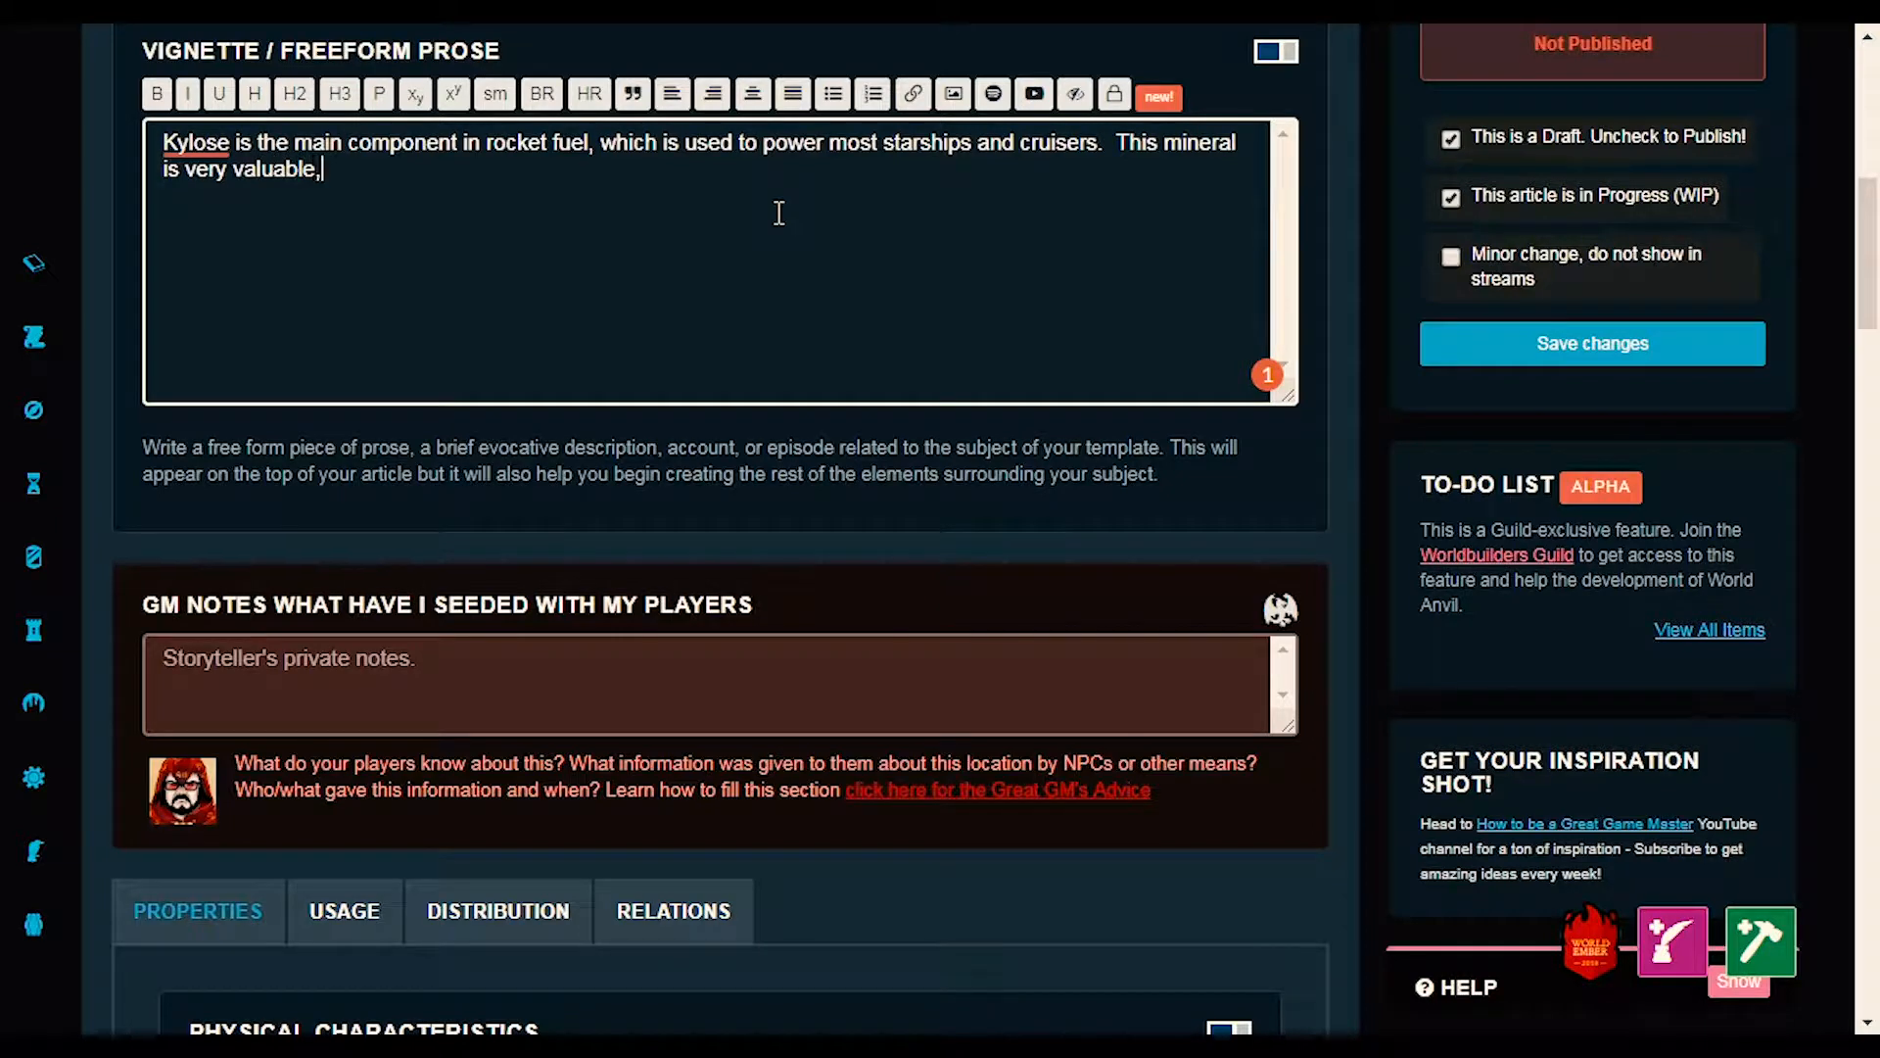
text( and will go)
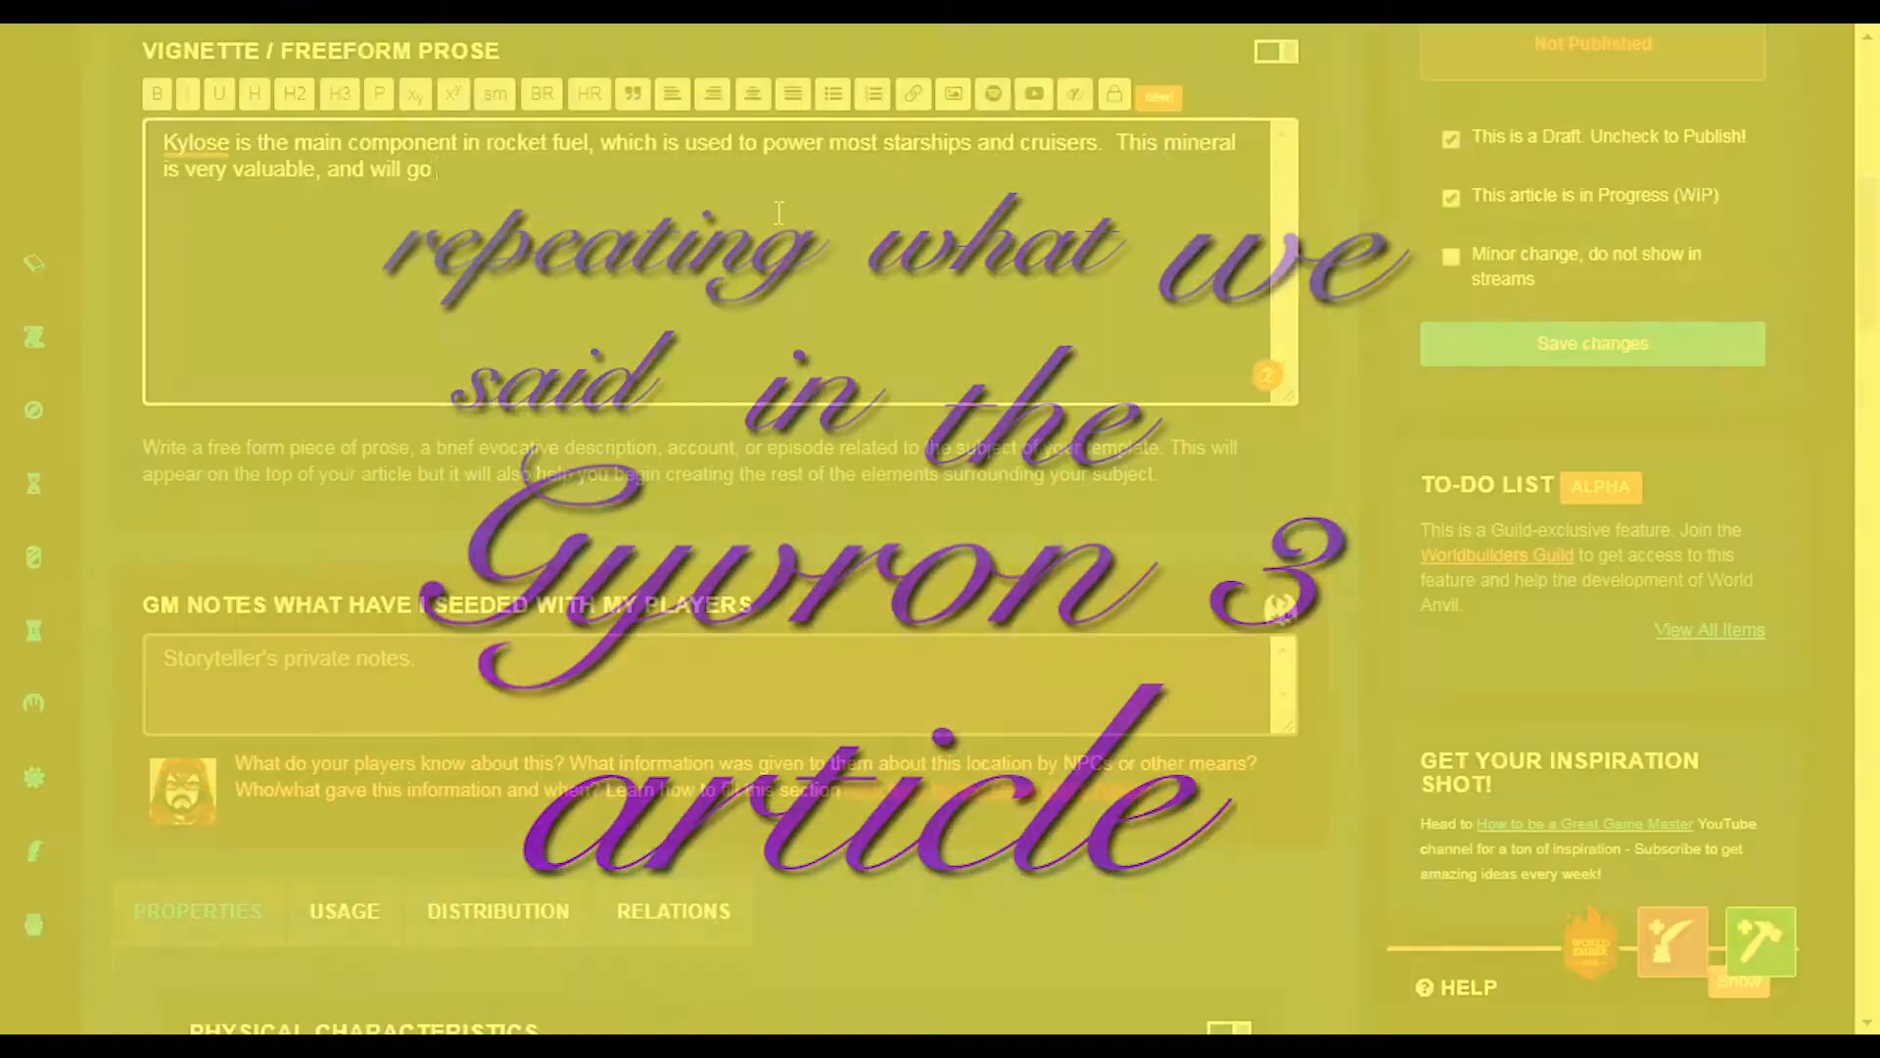
text(for nearl)
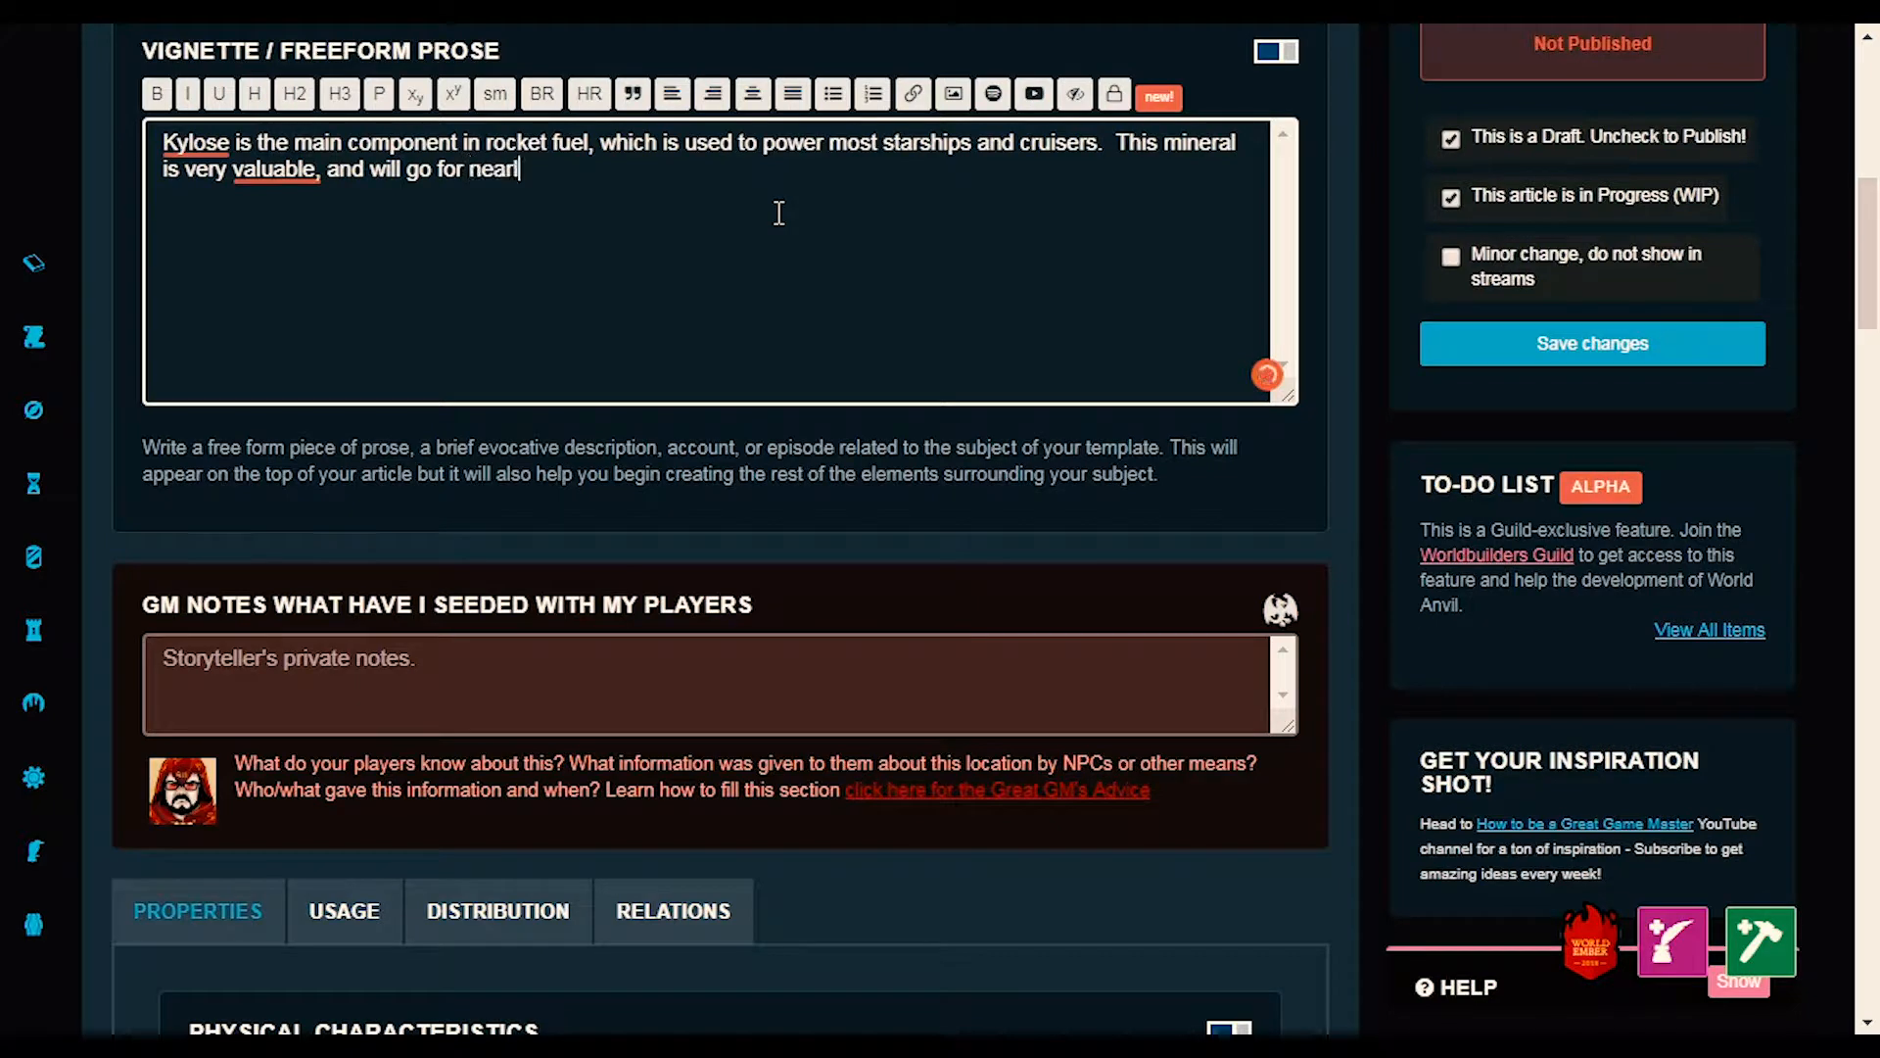
text(y 5,000)
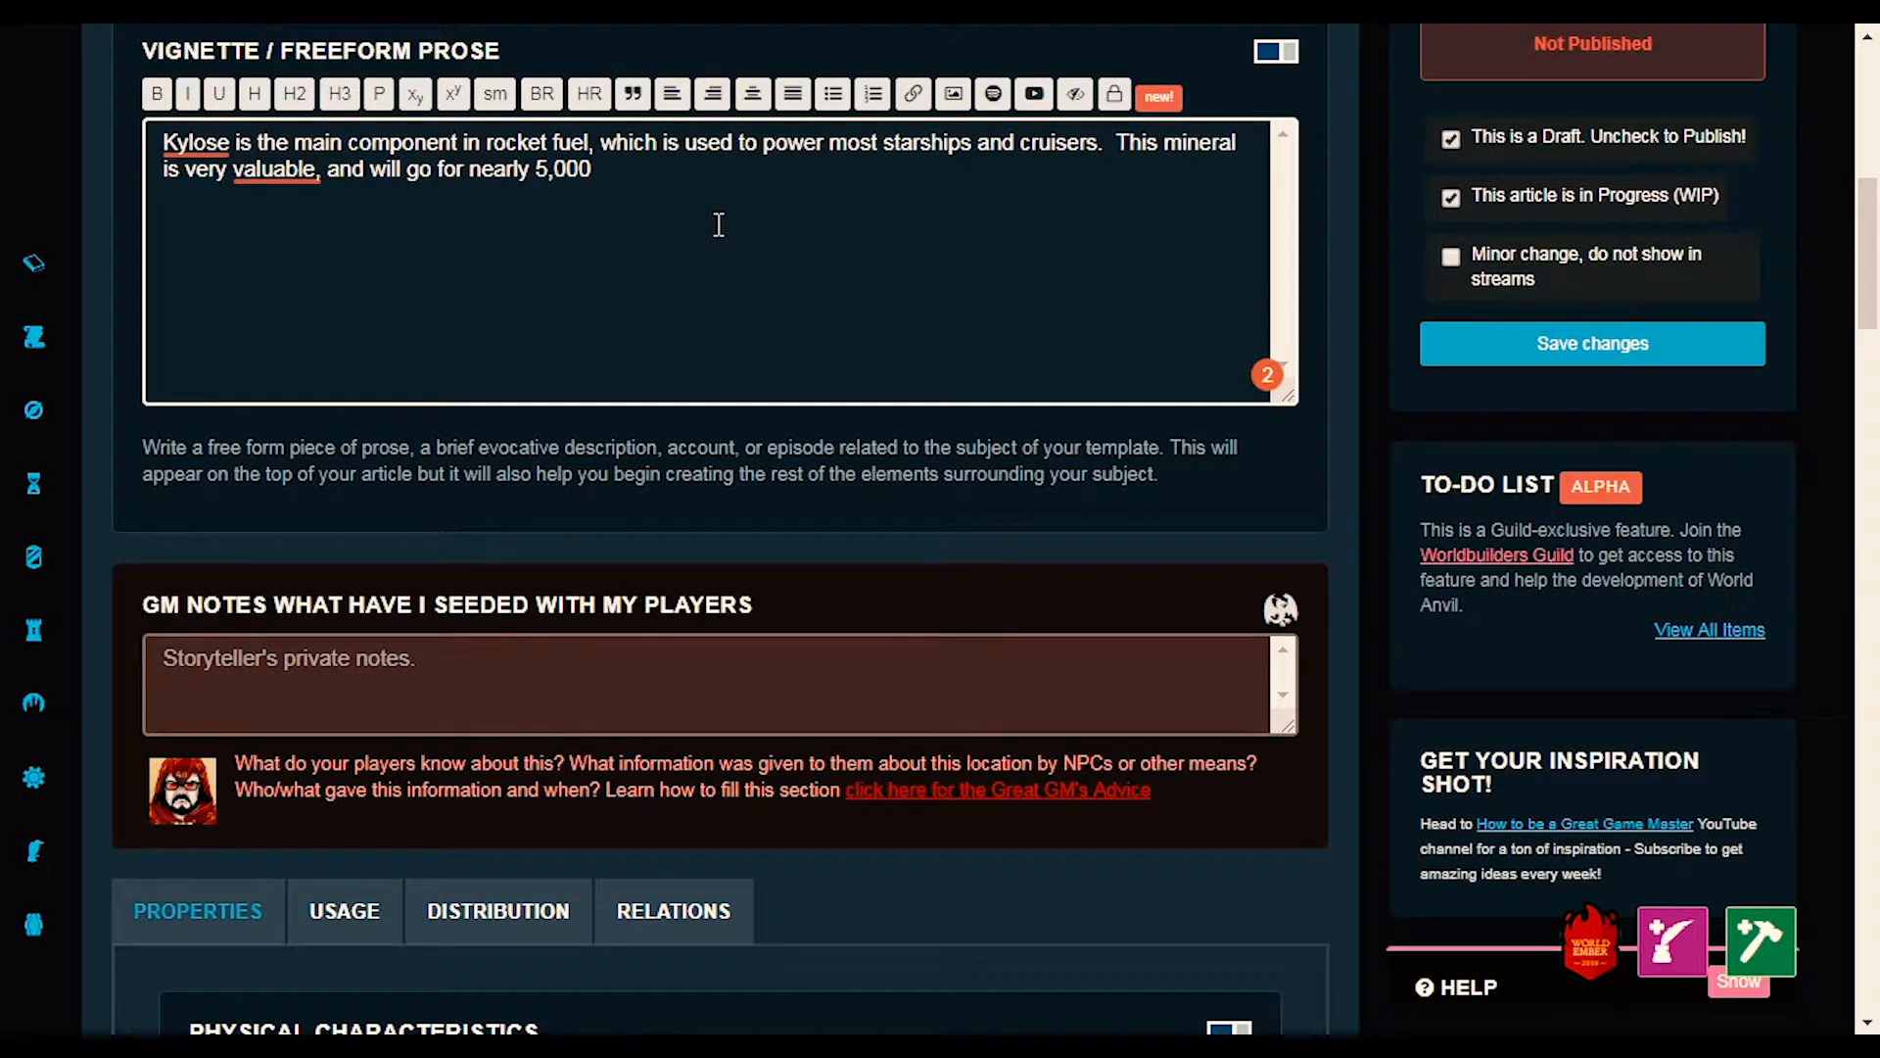
text( Imp)
key(BackSpace)
text(mperials )
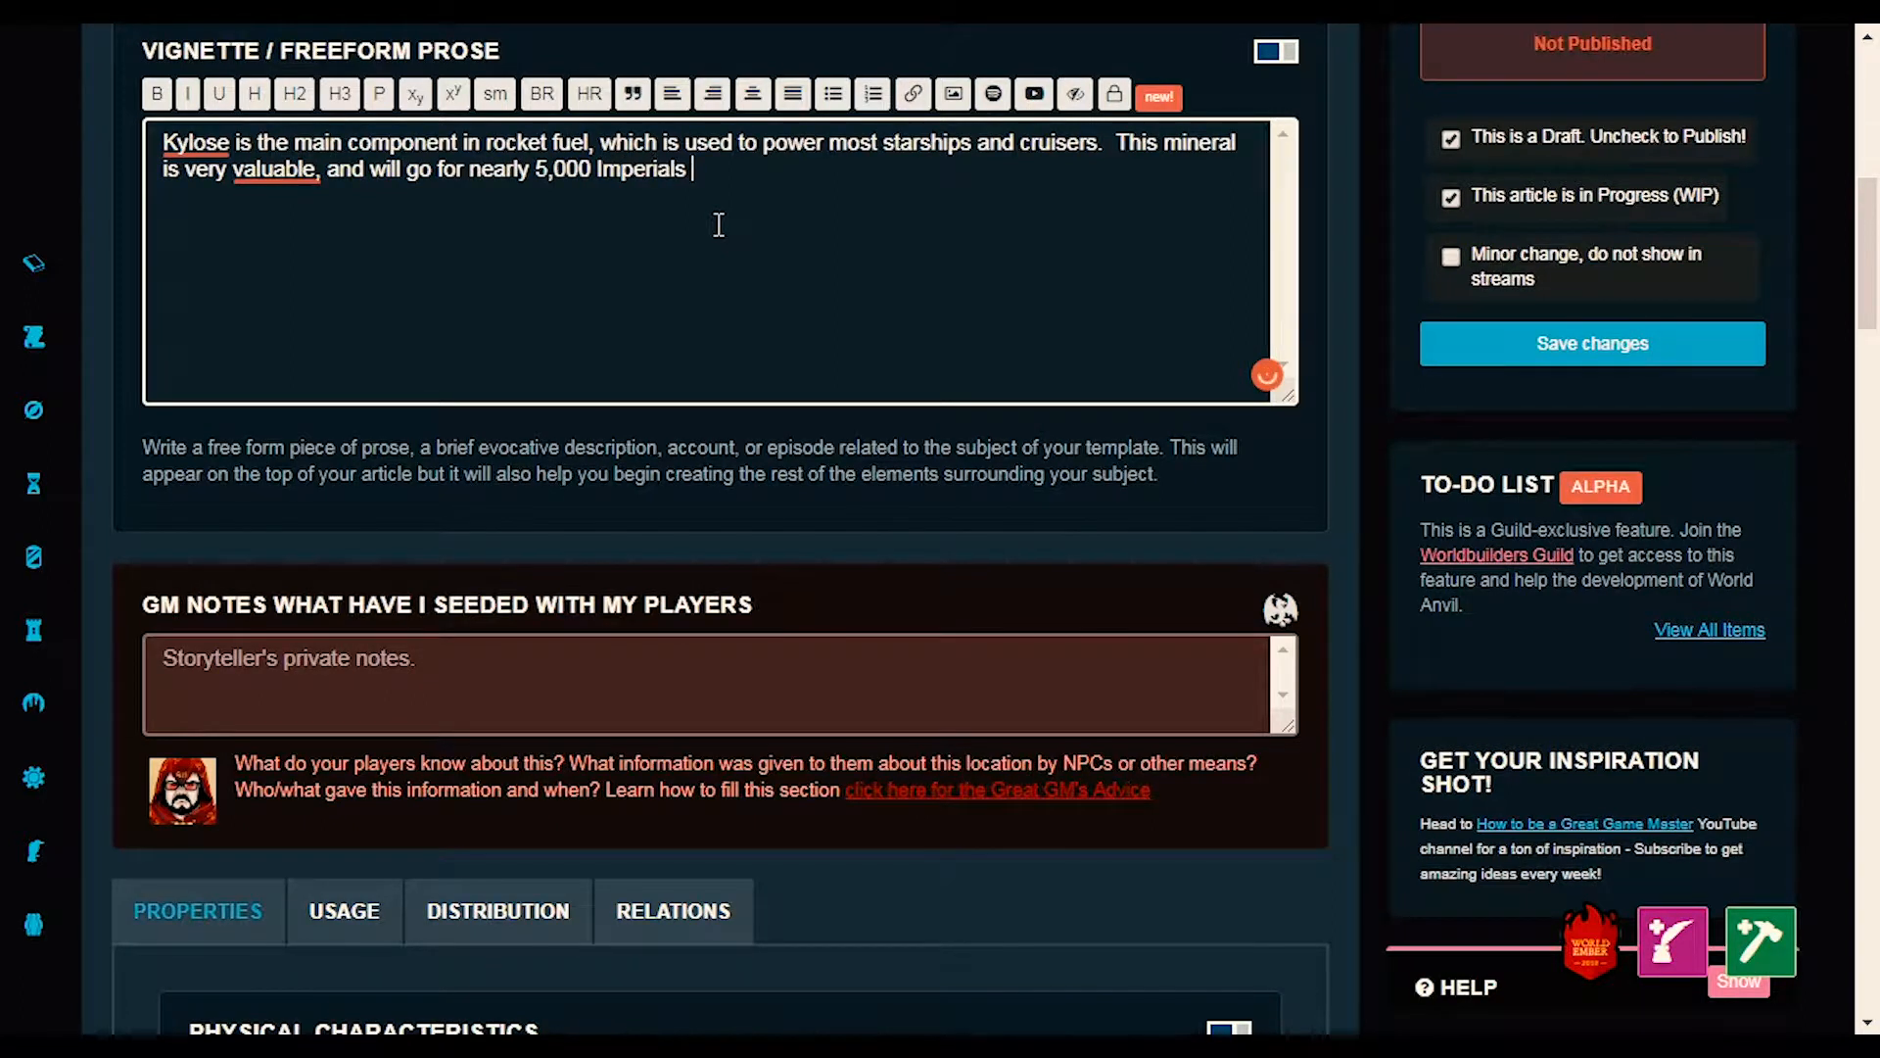
text(per kilo)
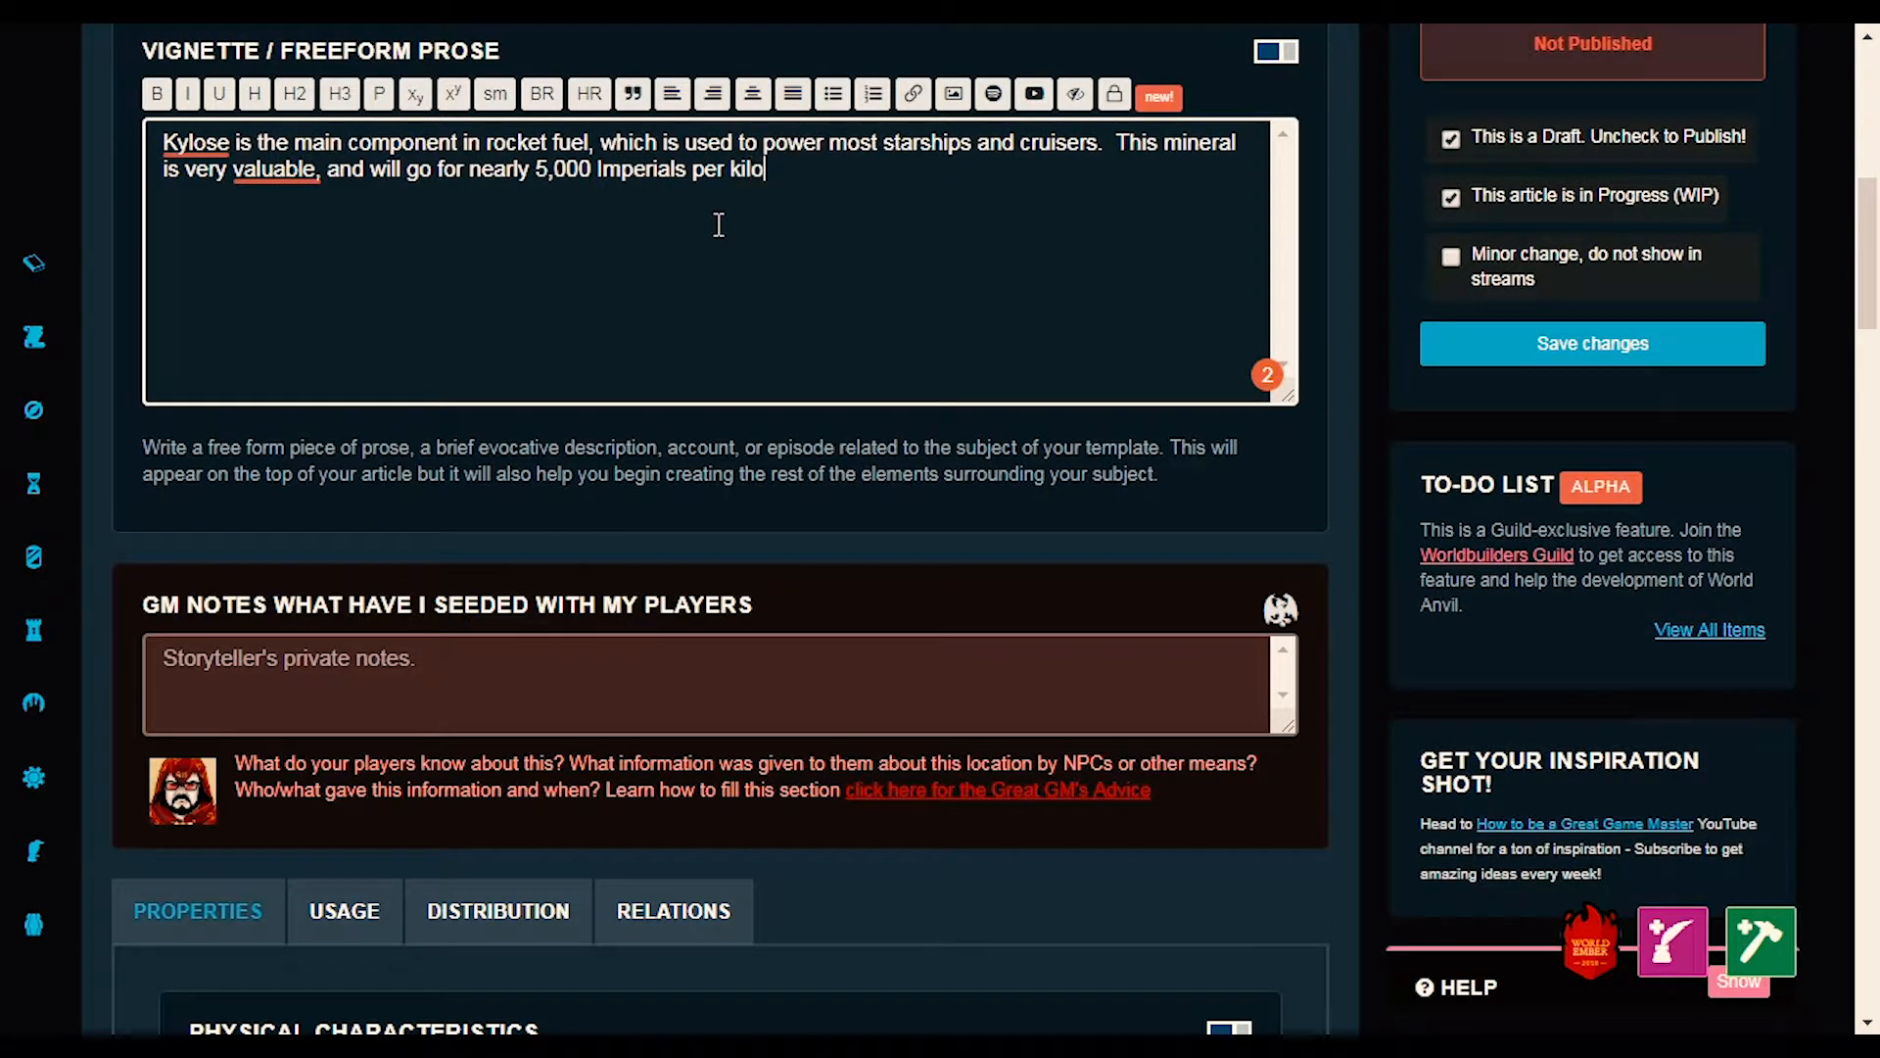
- Add the sentence "The mineral is formed deep within the ground, in freezing temperatures" to the vignette
text(.  The )
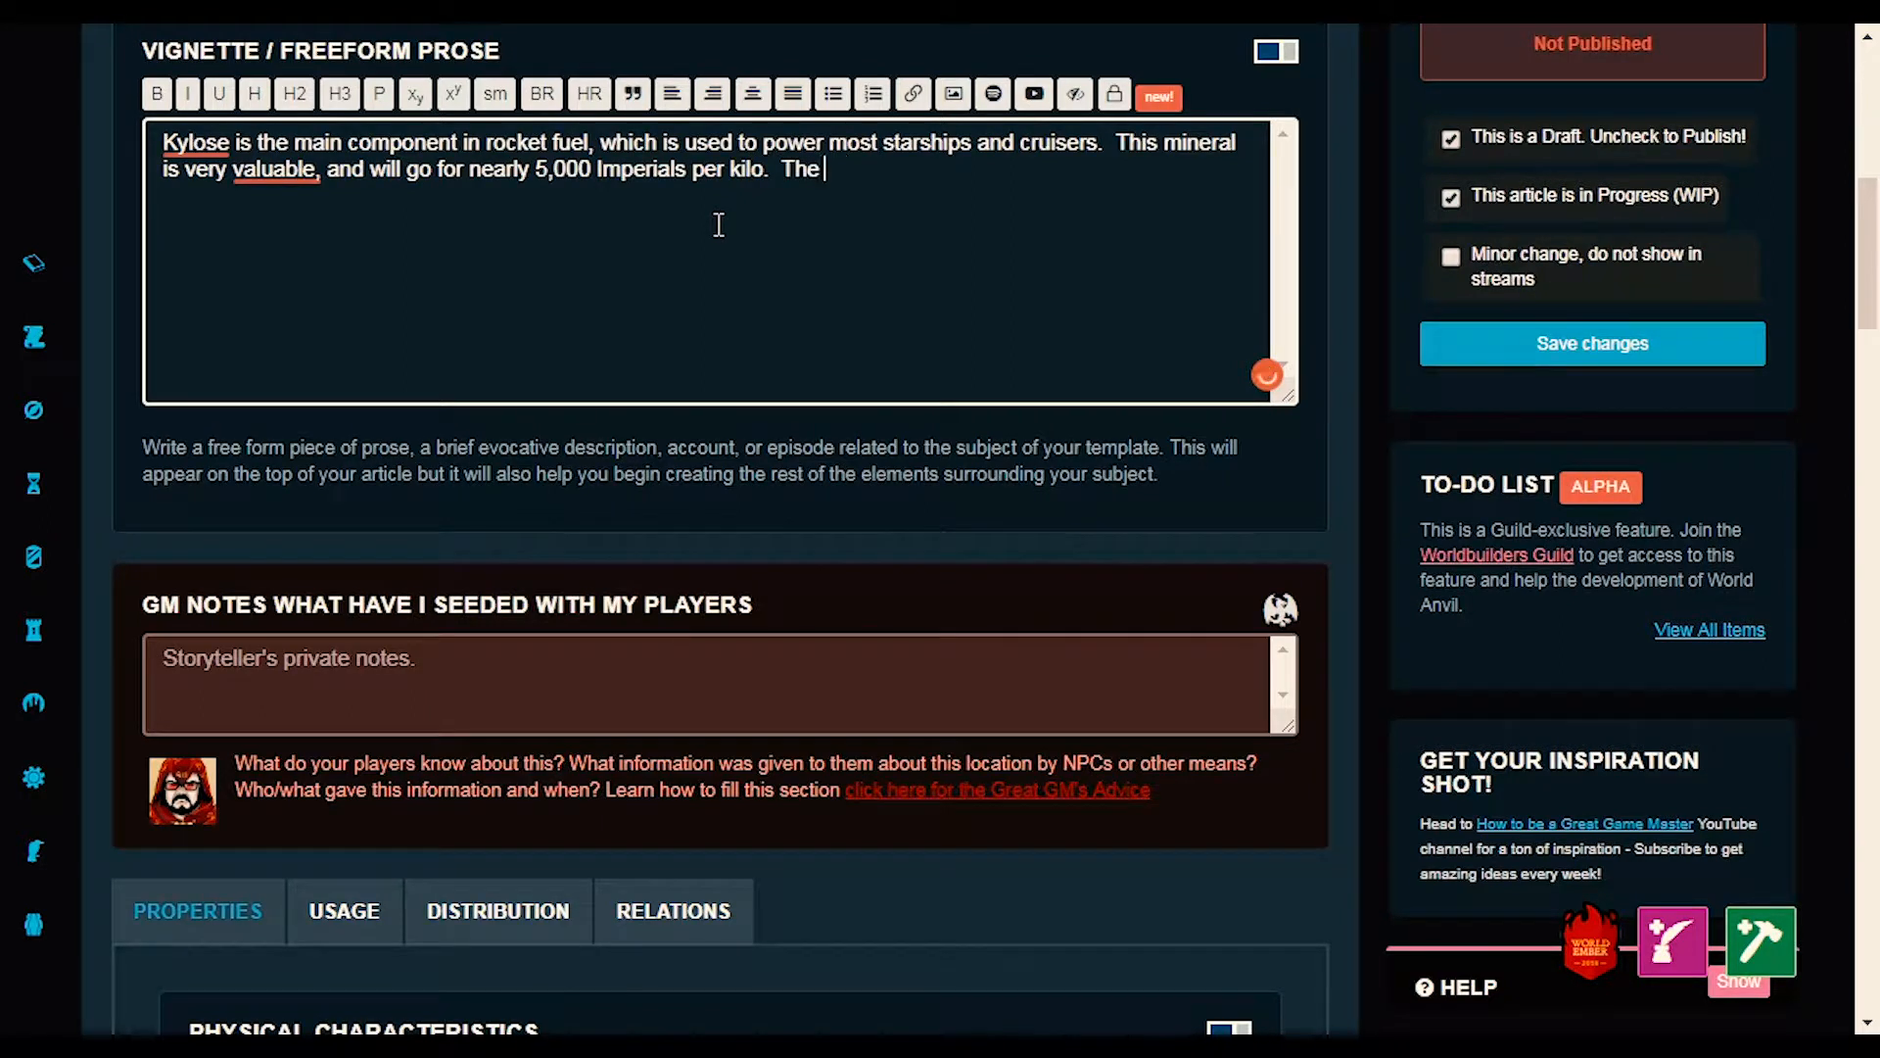
text(mineral i)
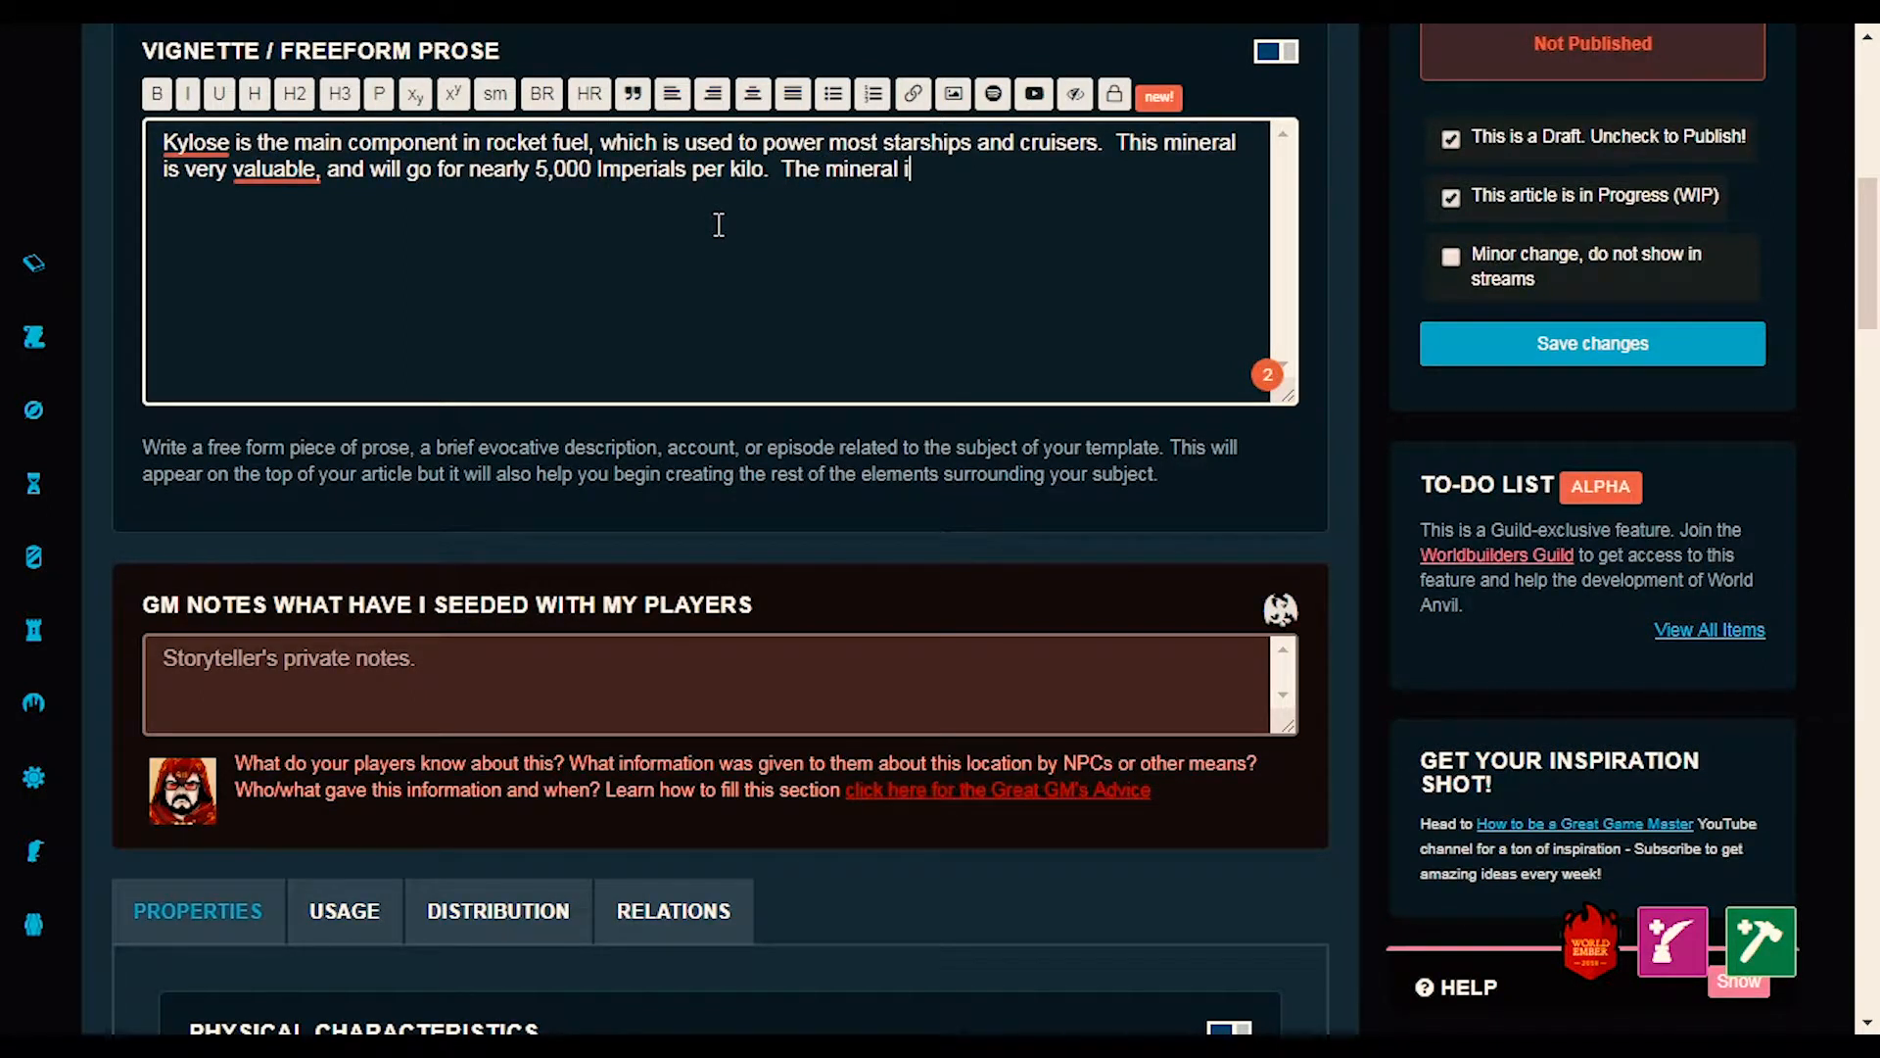
text(s formed deep with)
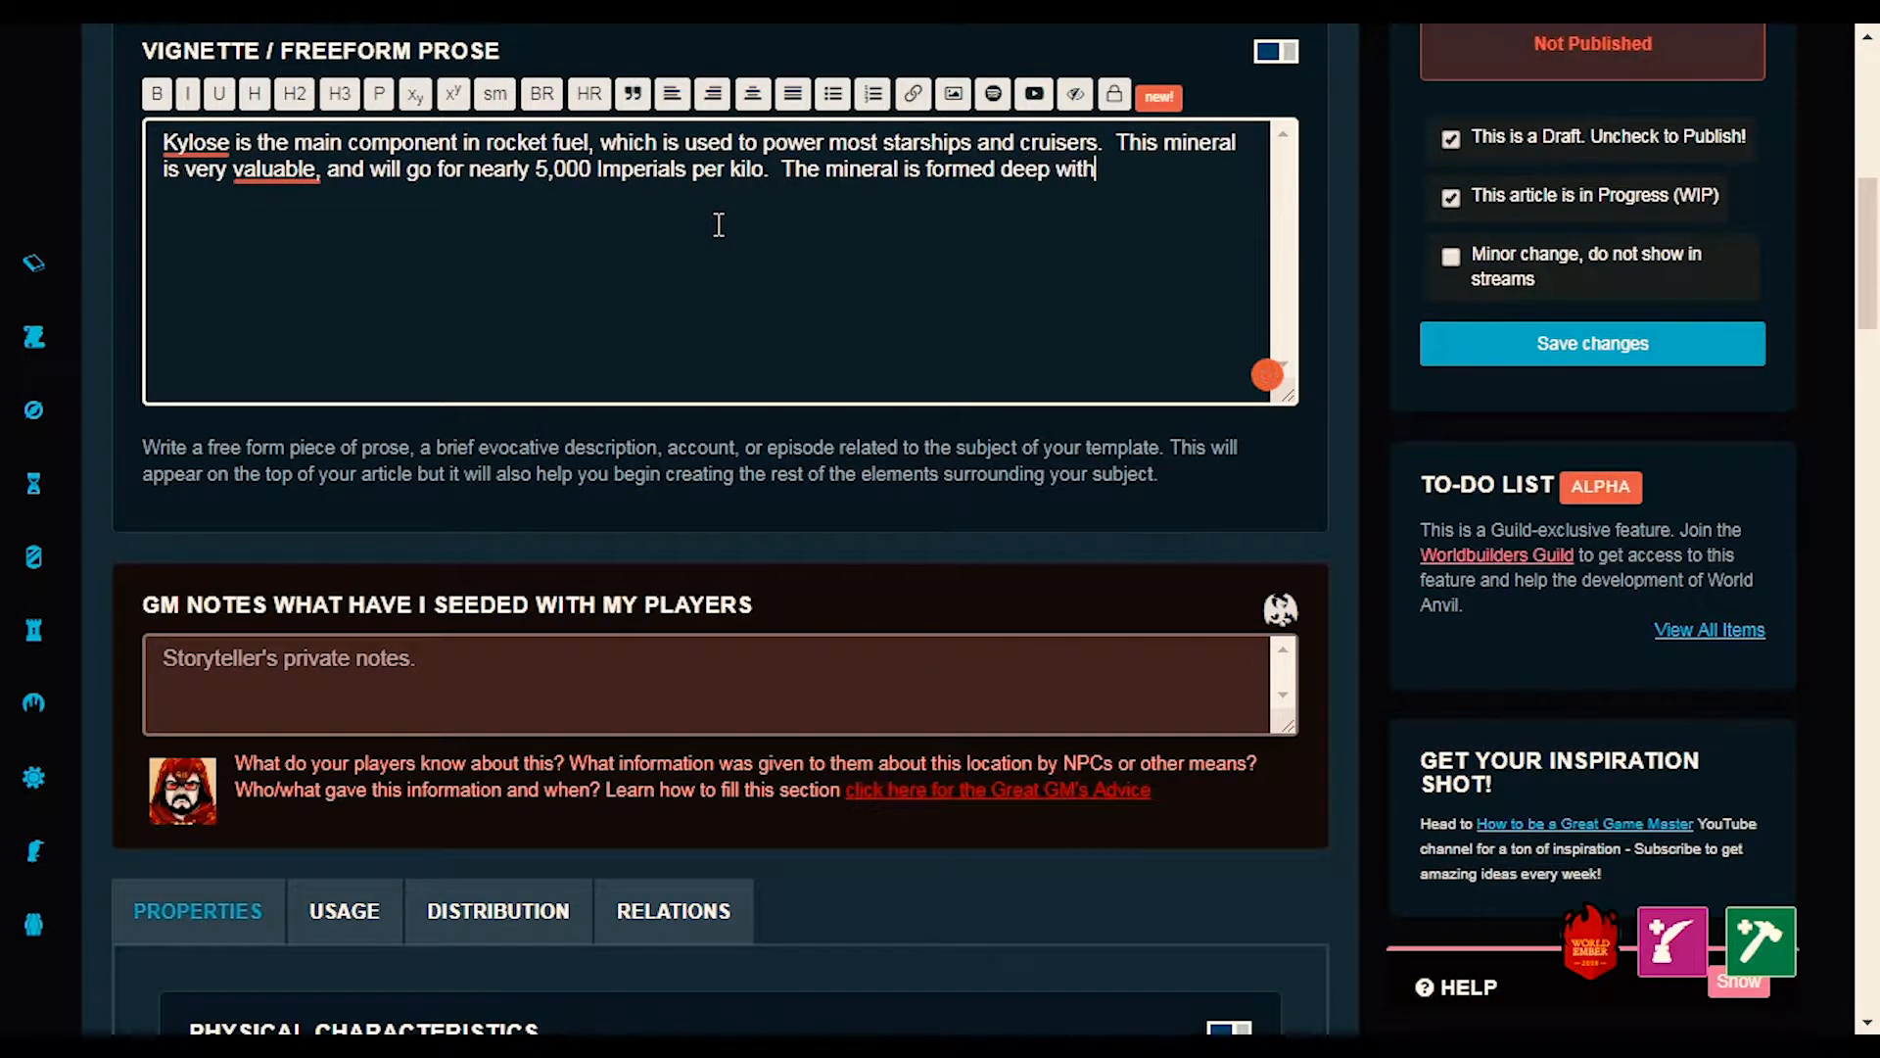
text(in the ground)
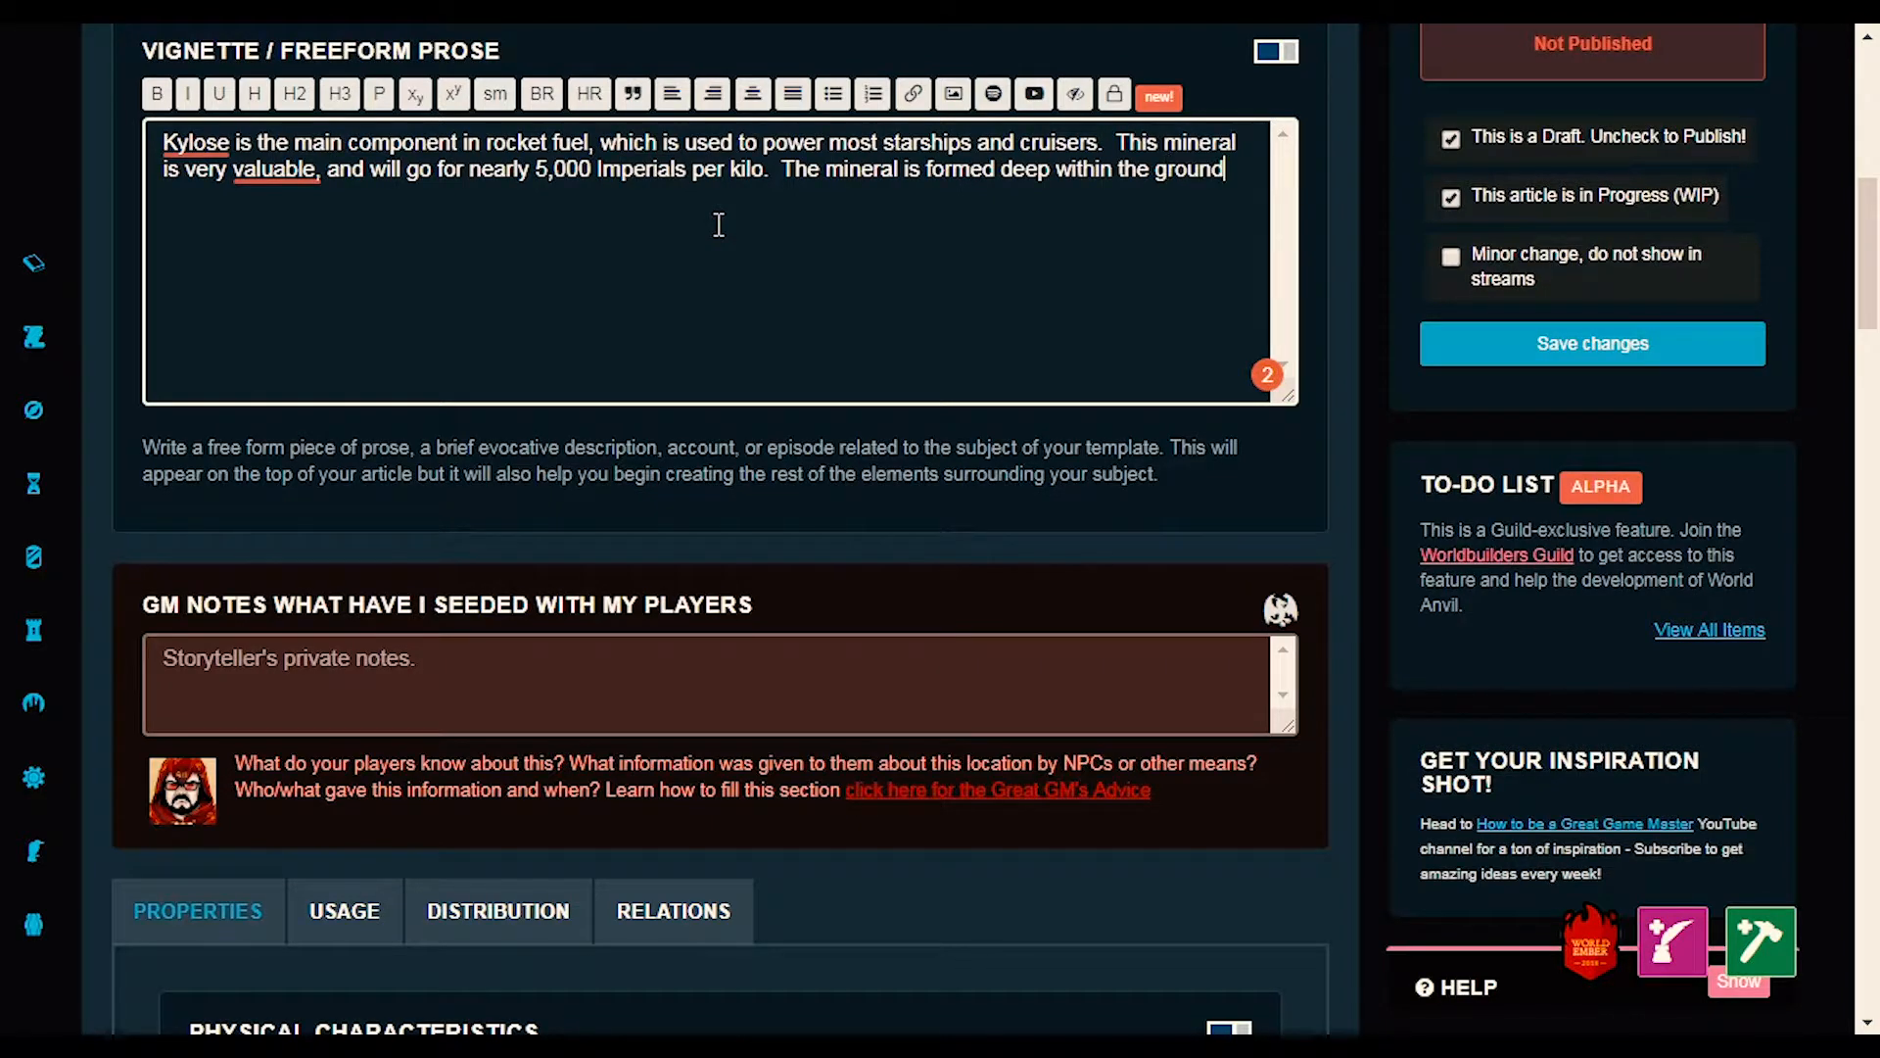
text(, in freezing te)
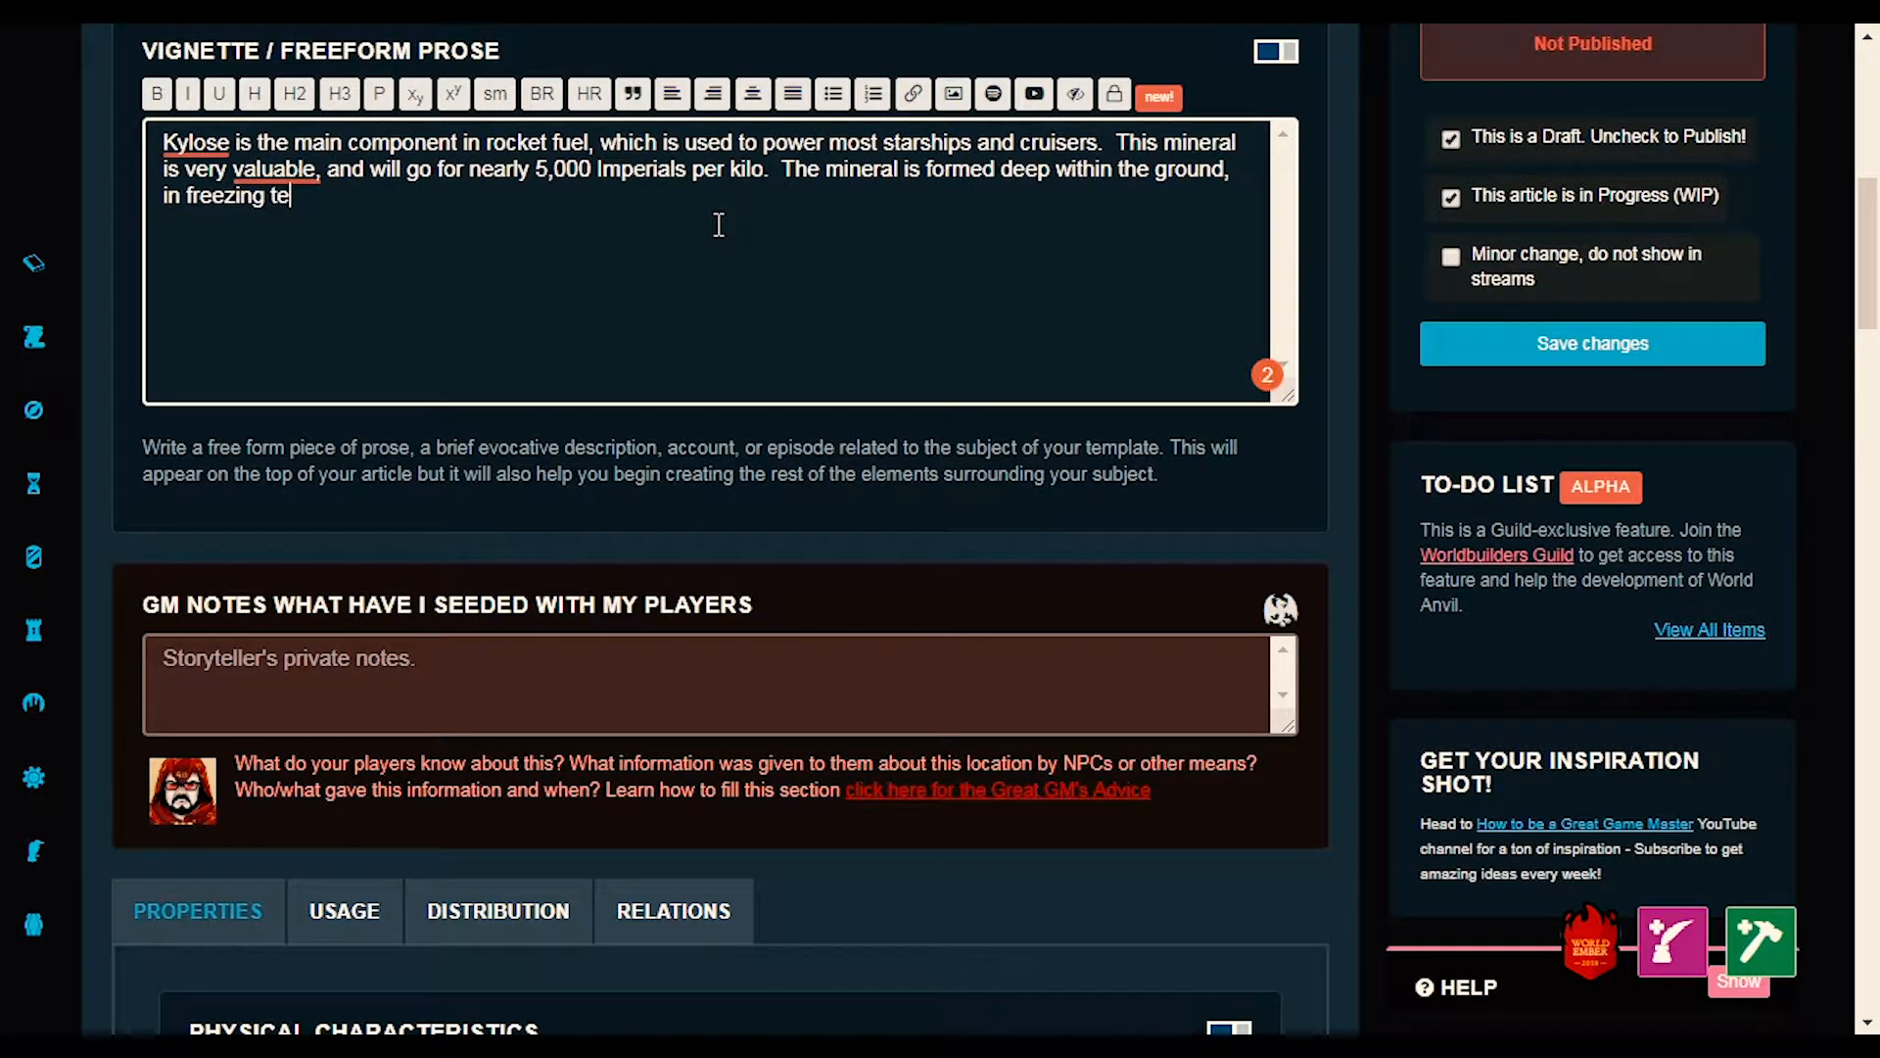
text(m;)
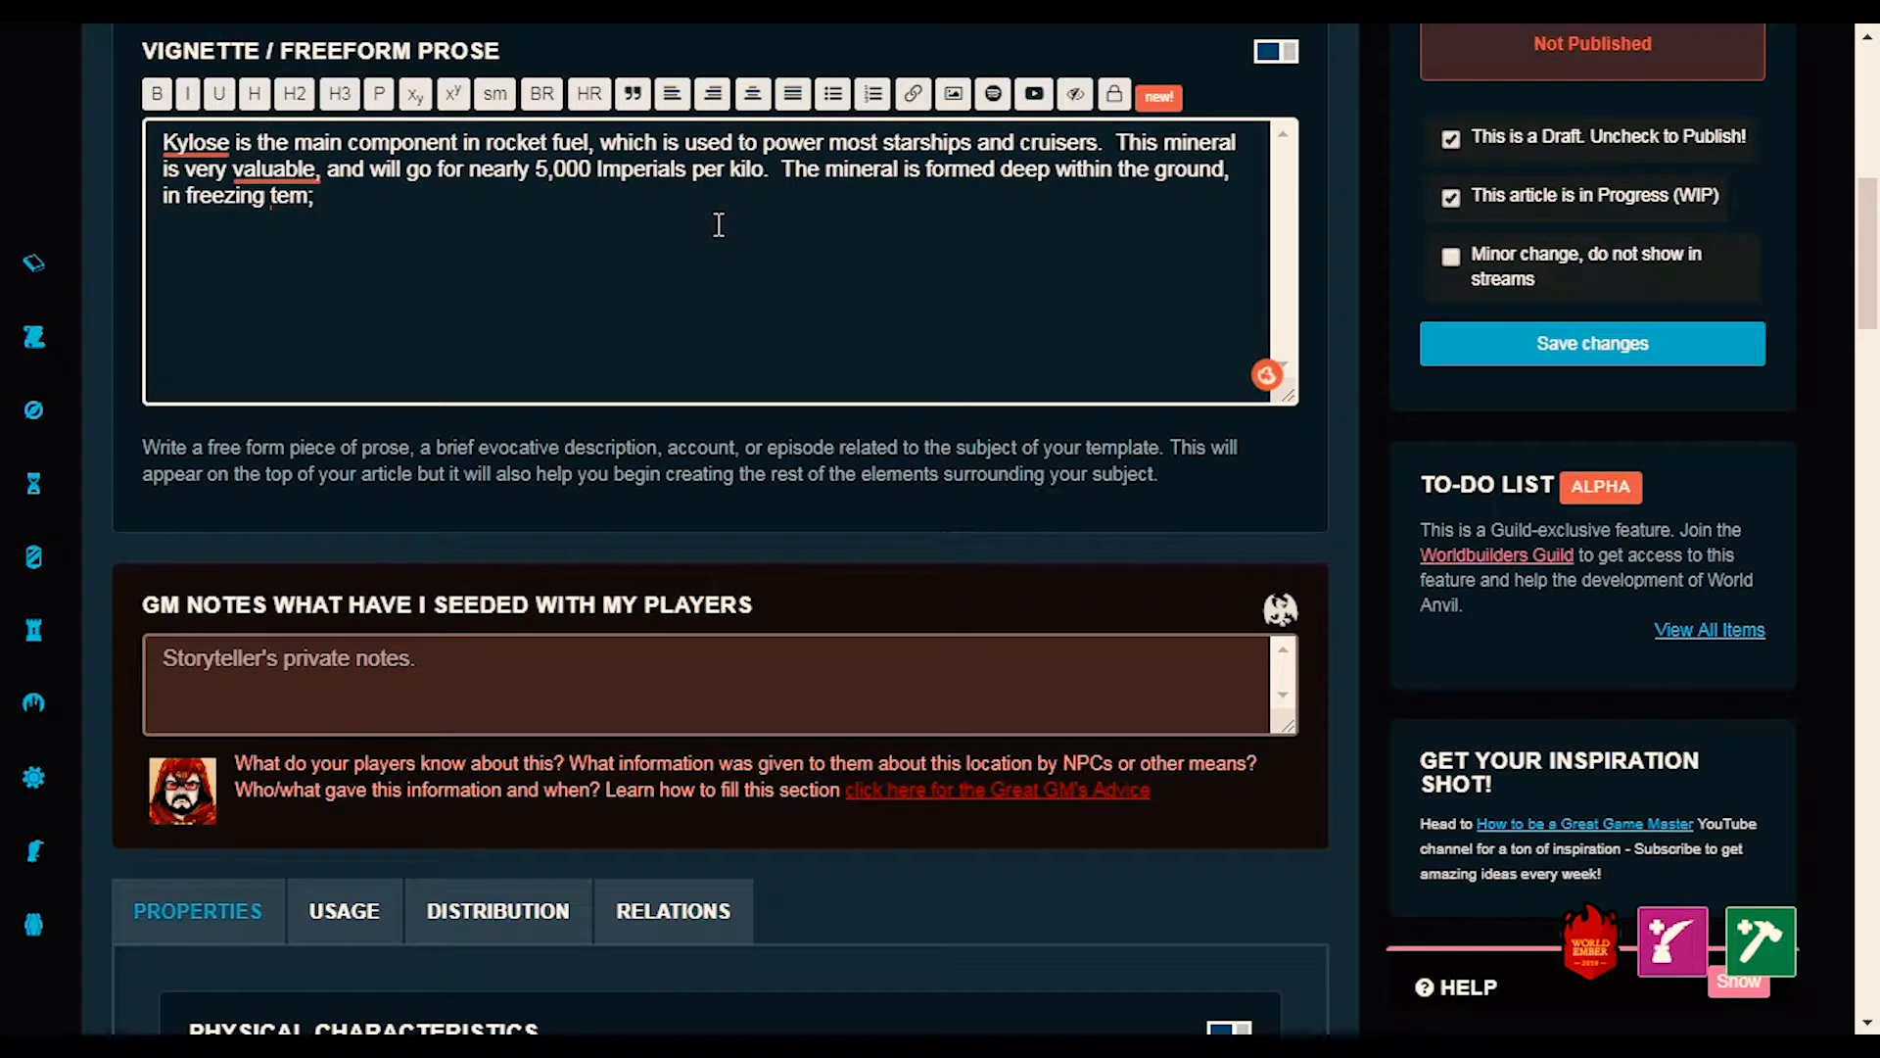
key(BackSpace)
text(peratures)
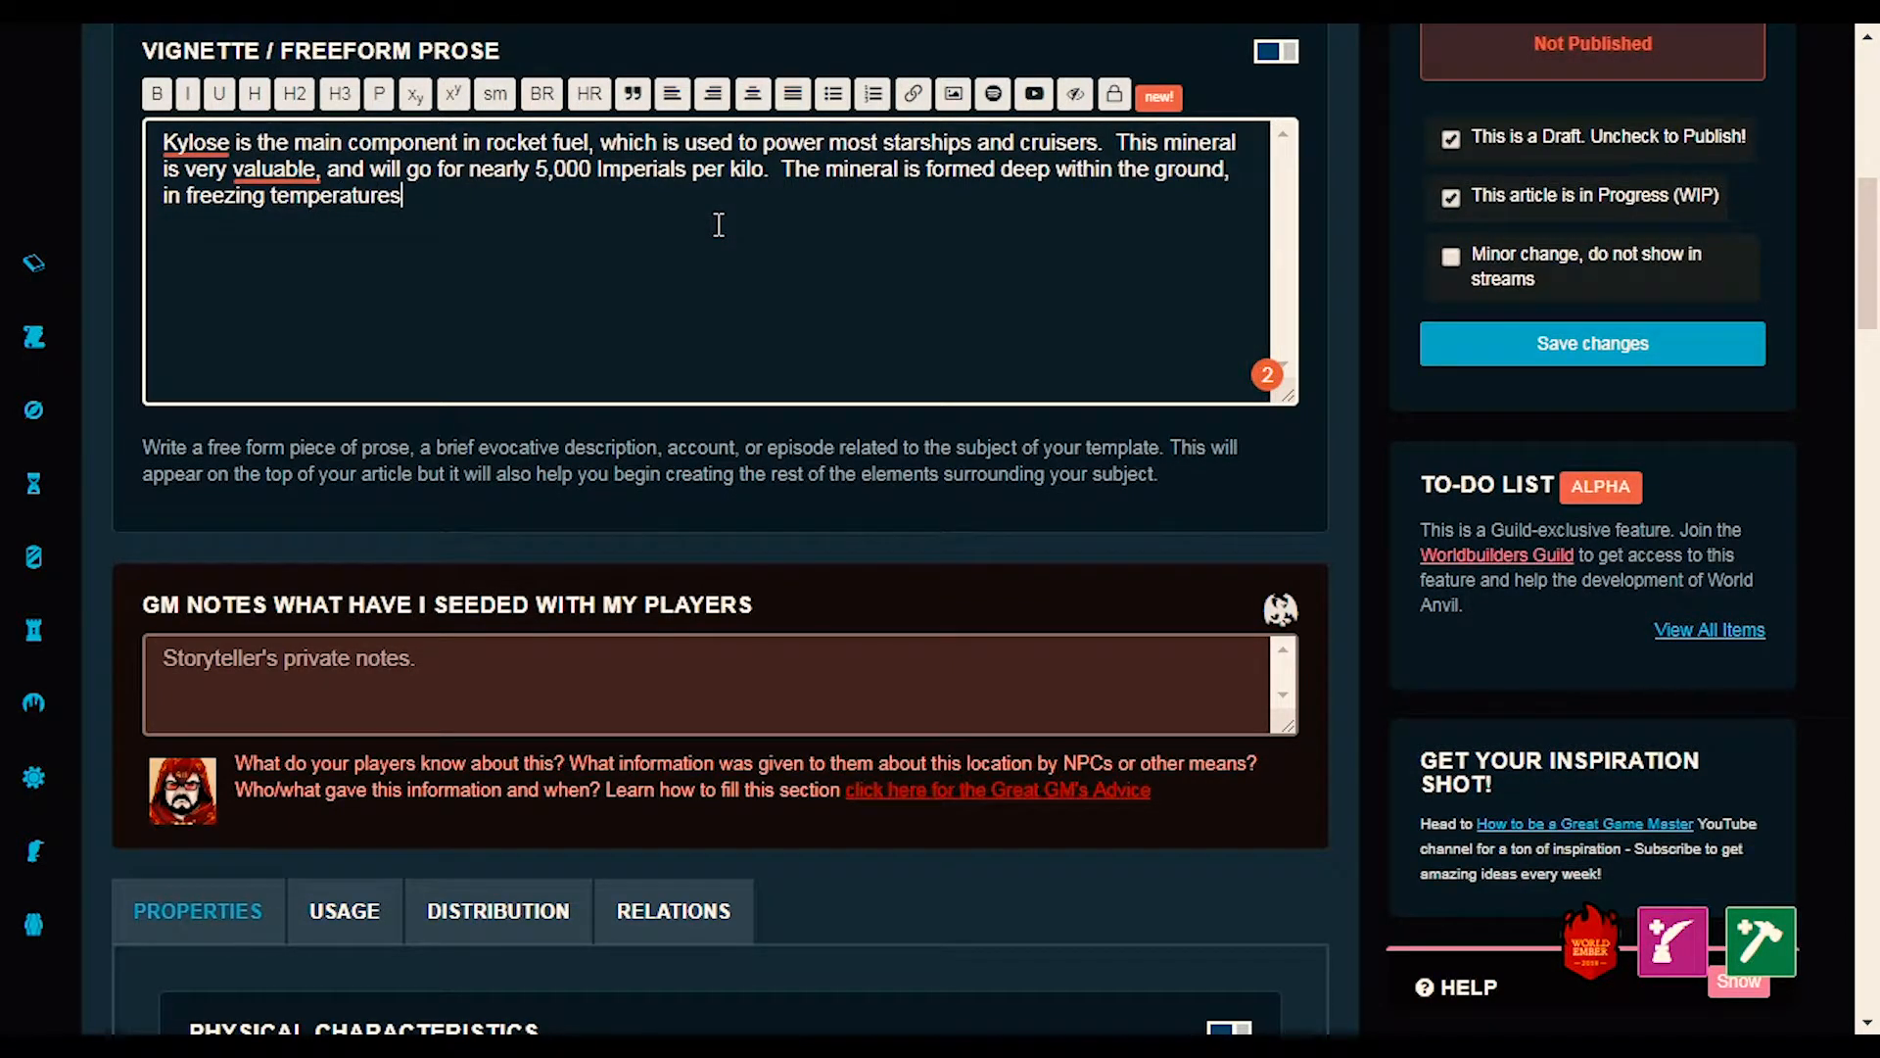
- Add to the vignette: "To purify it, it must be heated to one thousandth of a degree below its boiling point so it does not explode."
text(.  Th)
key(BackSpace)
text(o purify it,)
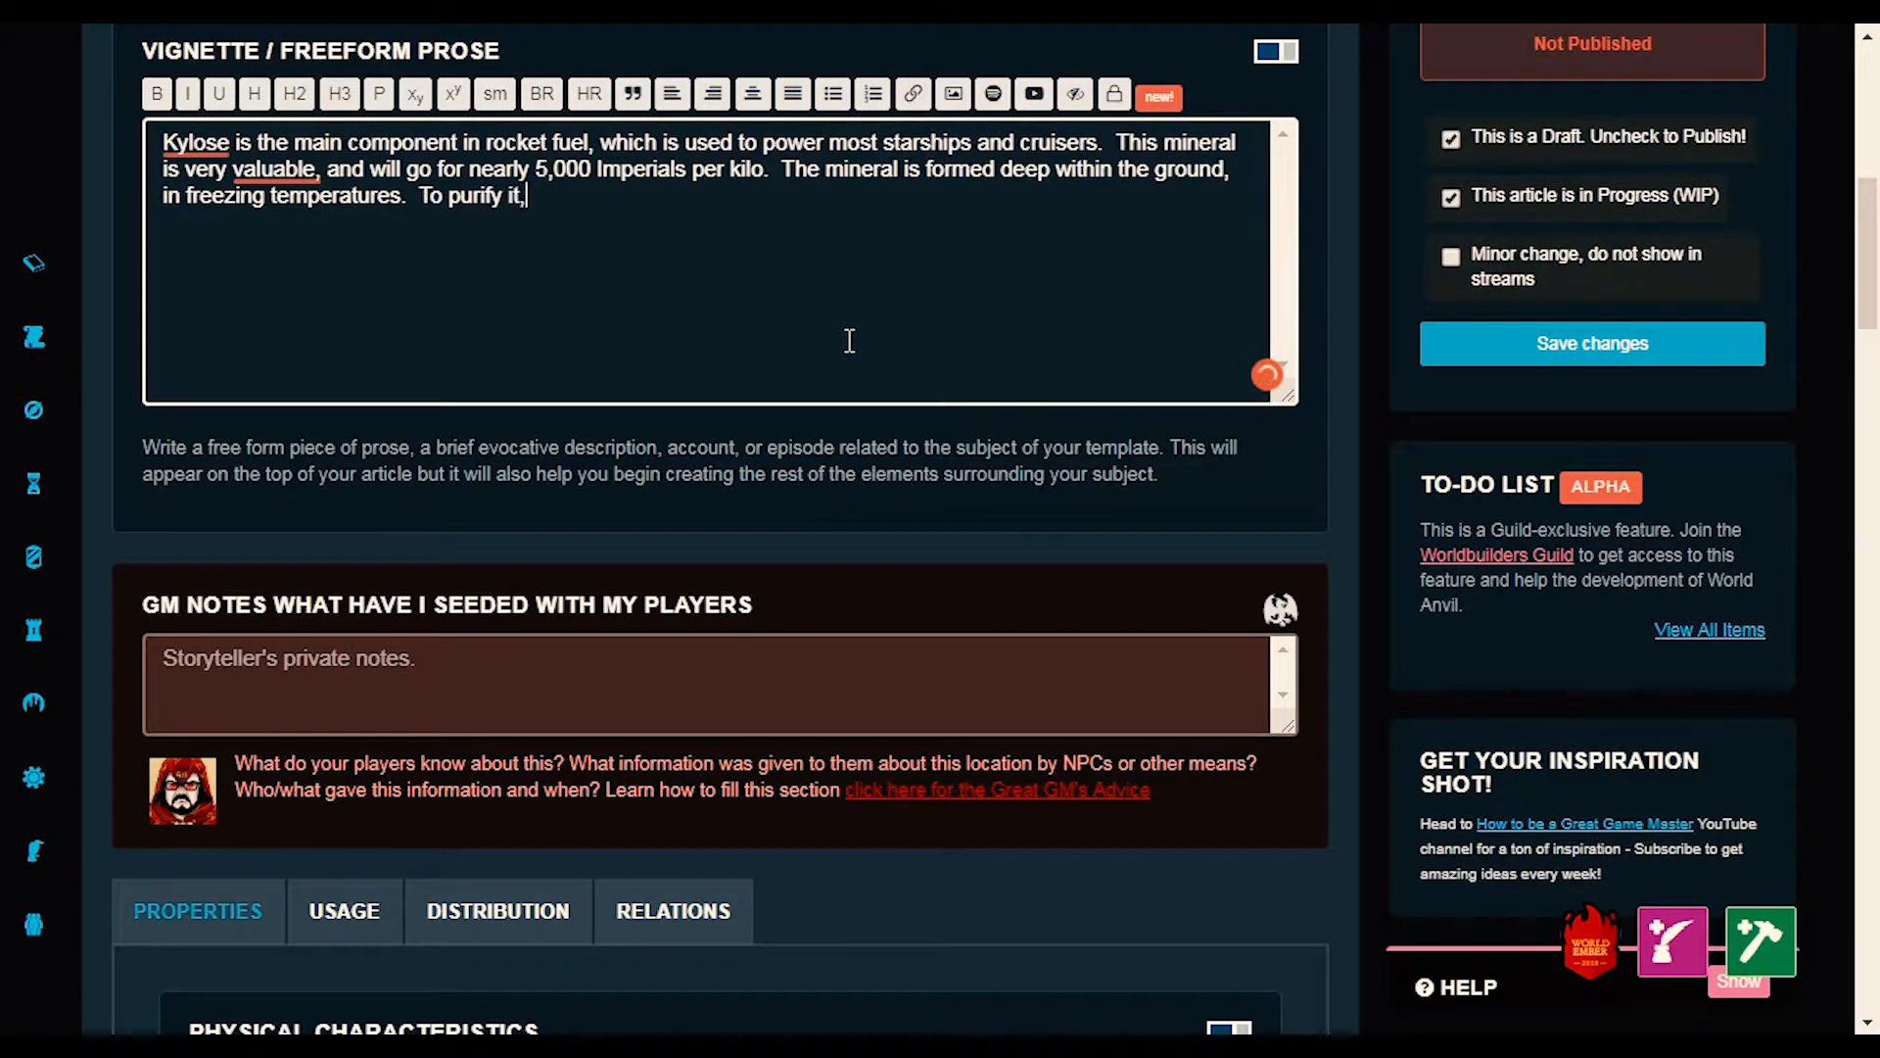
text( i)
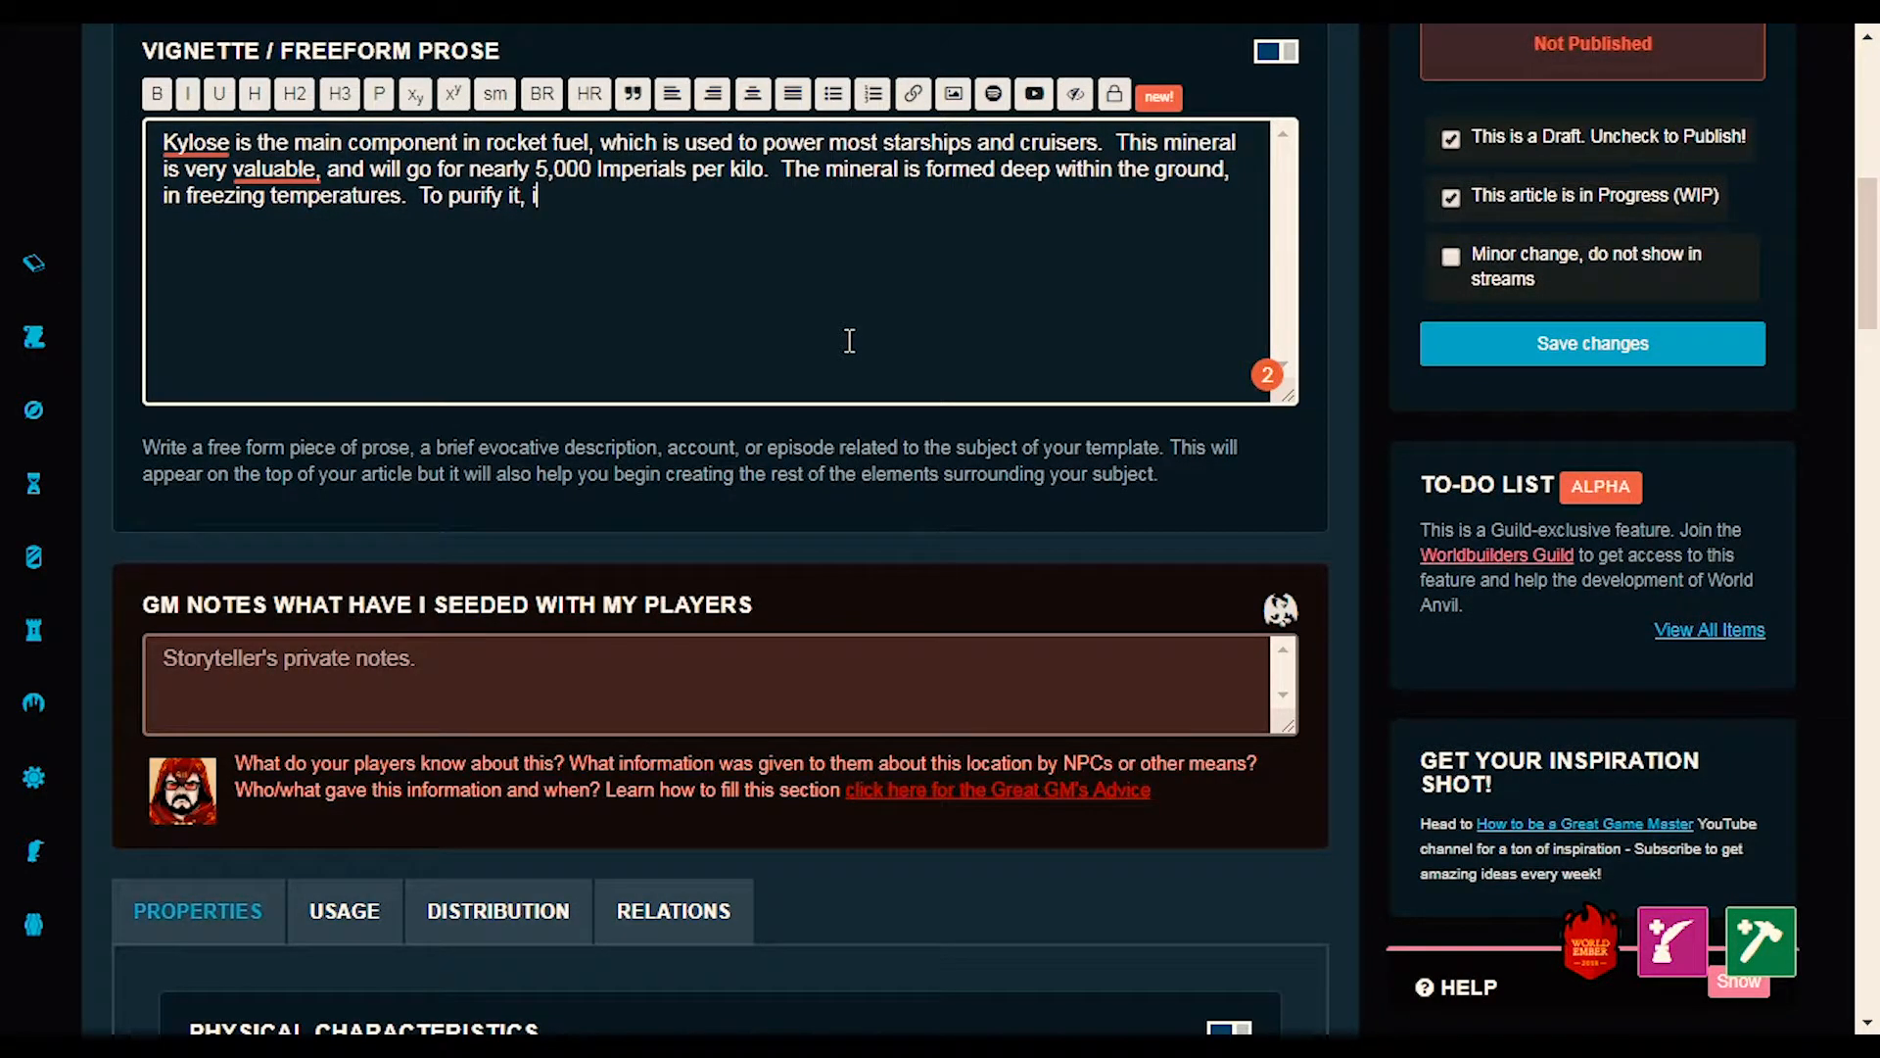
text(t must be hea)
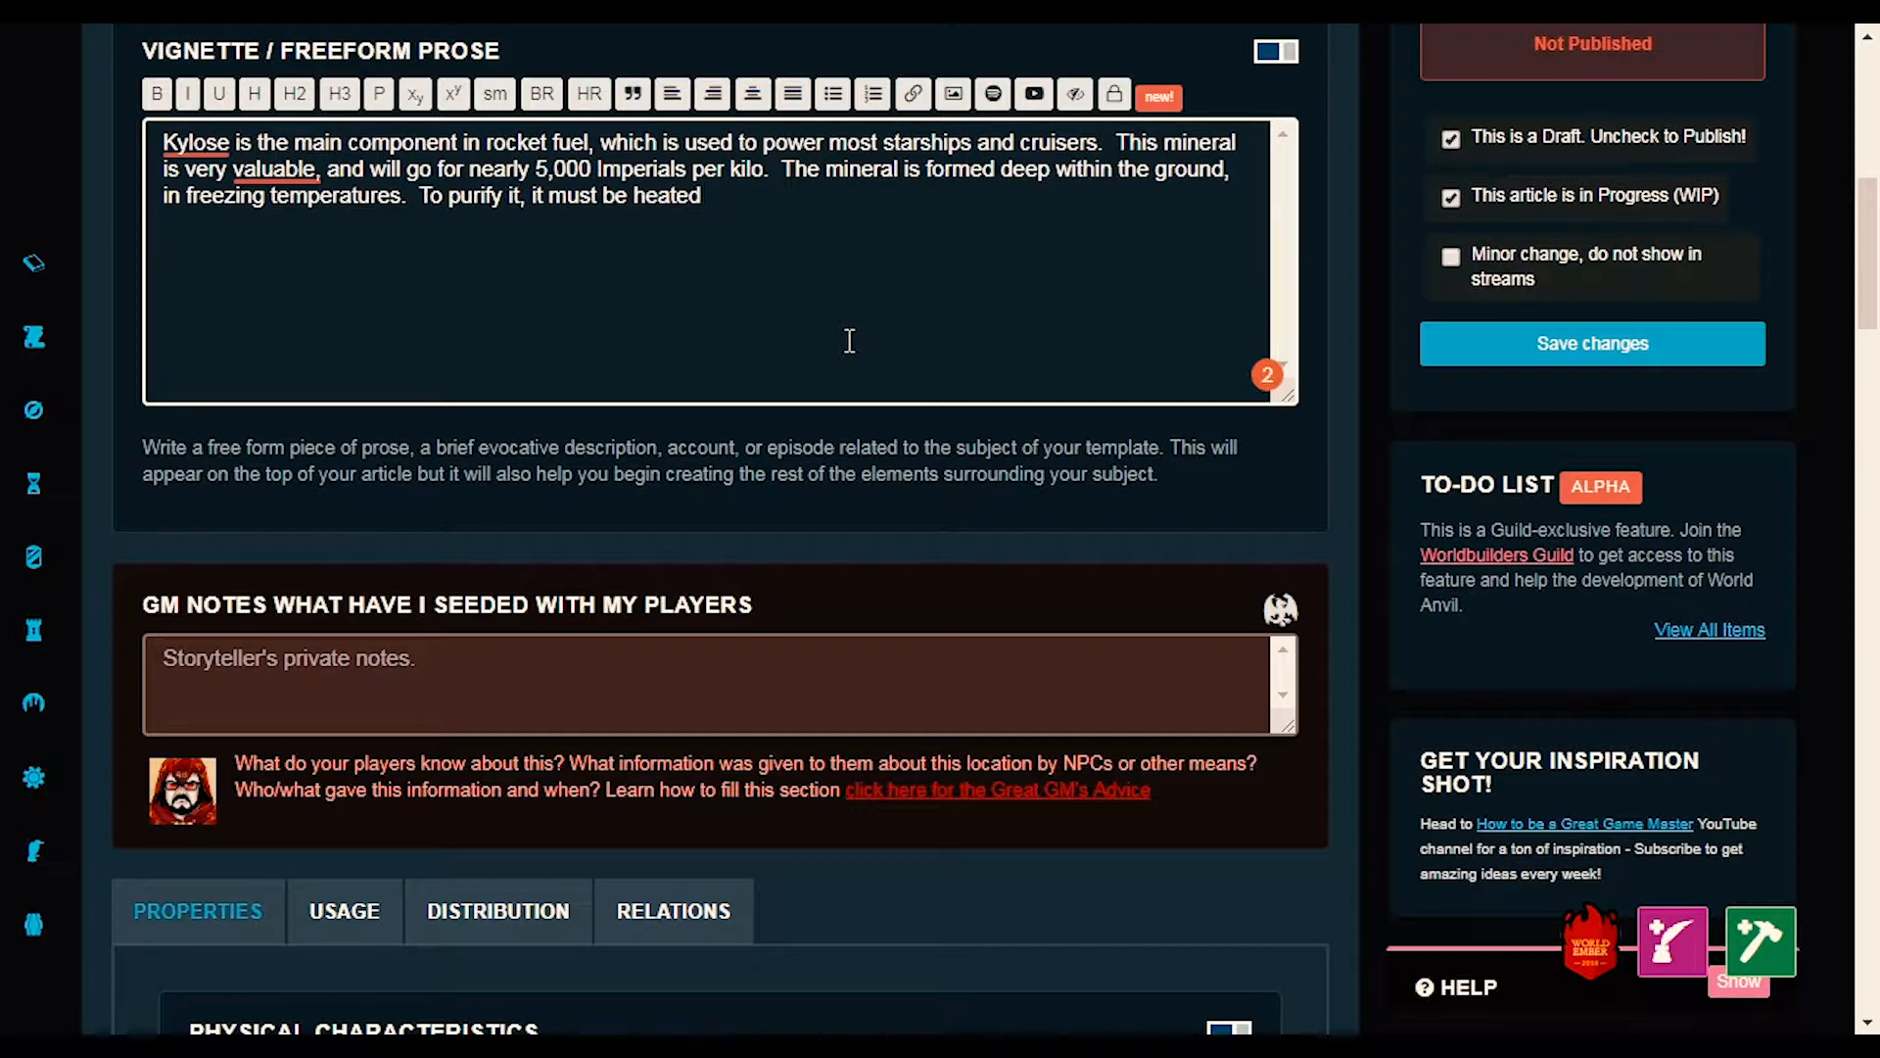
text(ted to one tho)
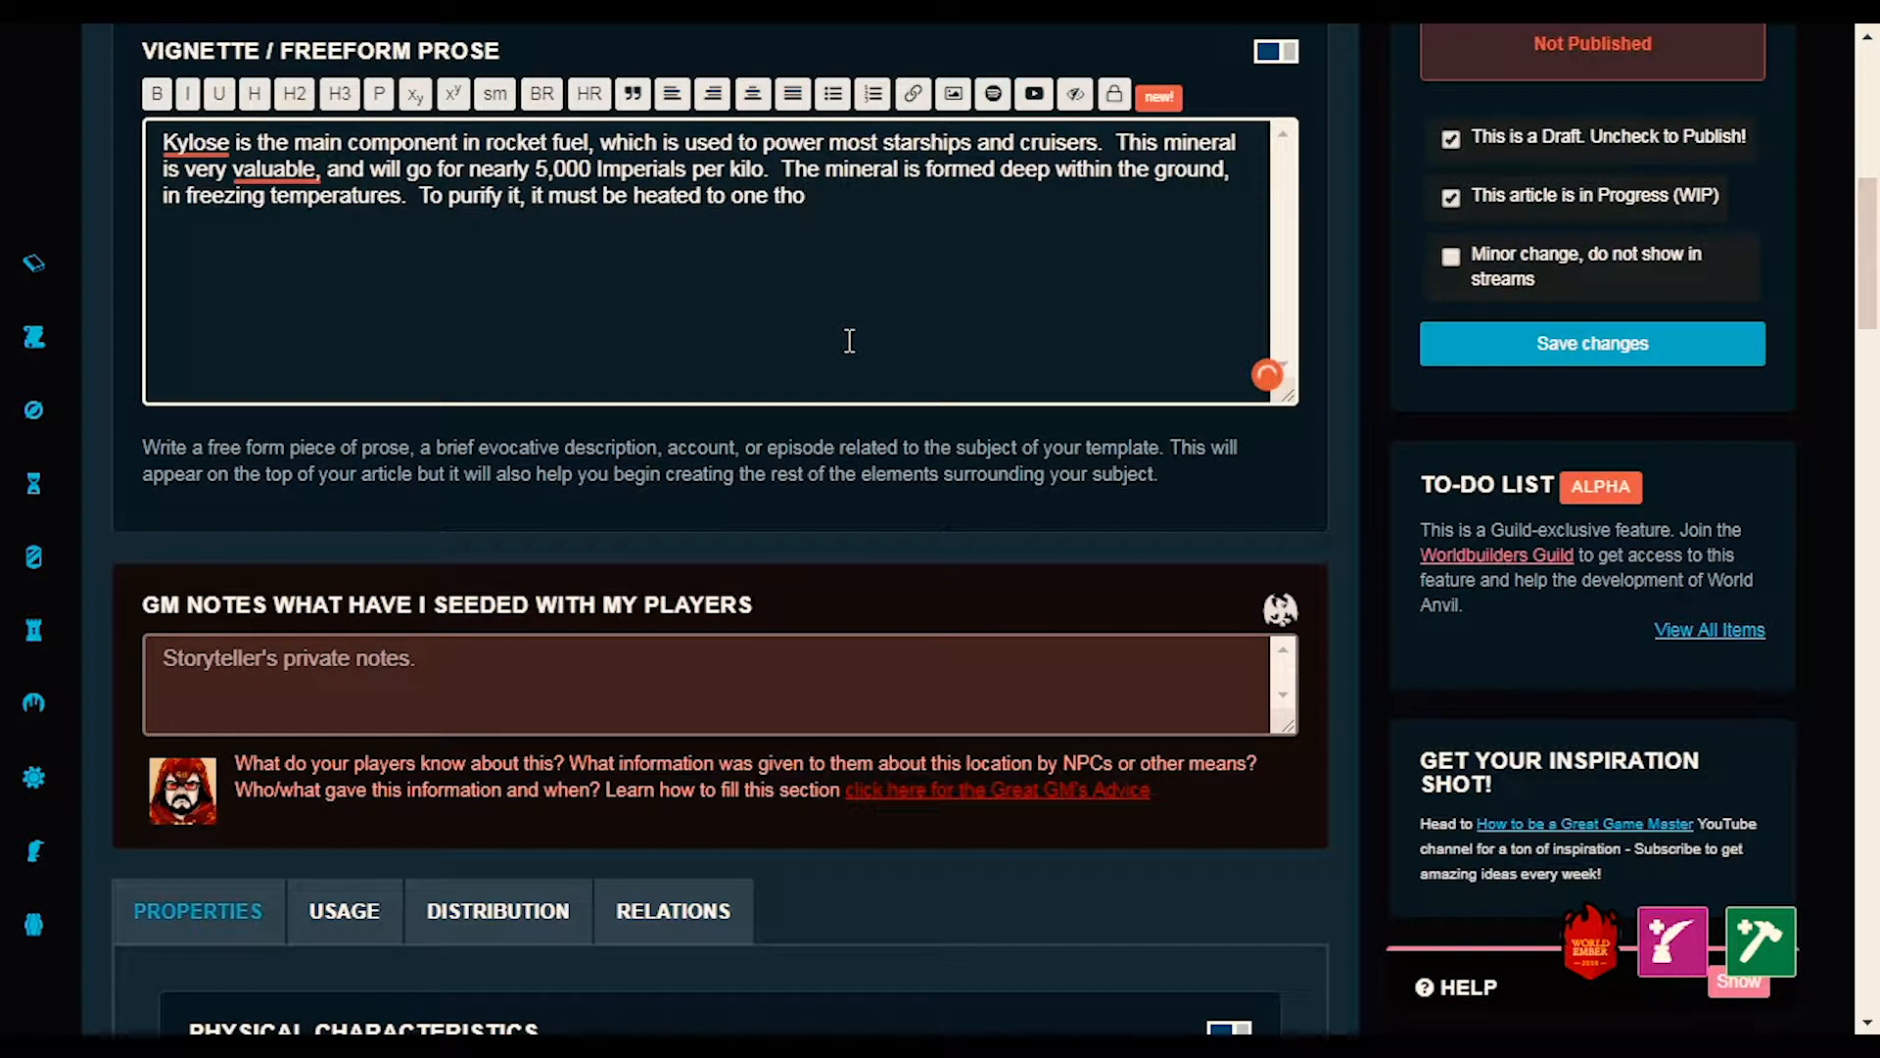
text(usandth of a de)
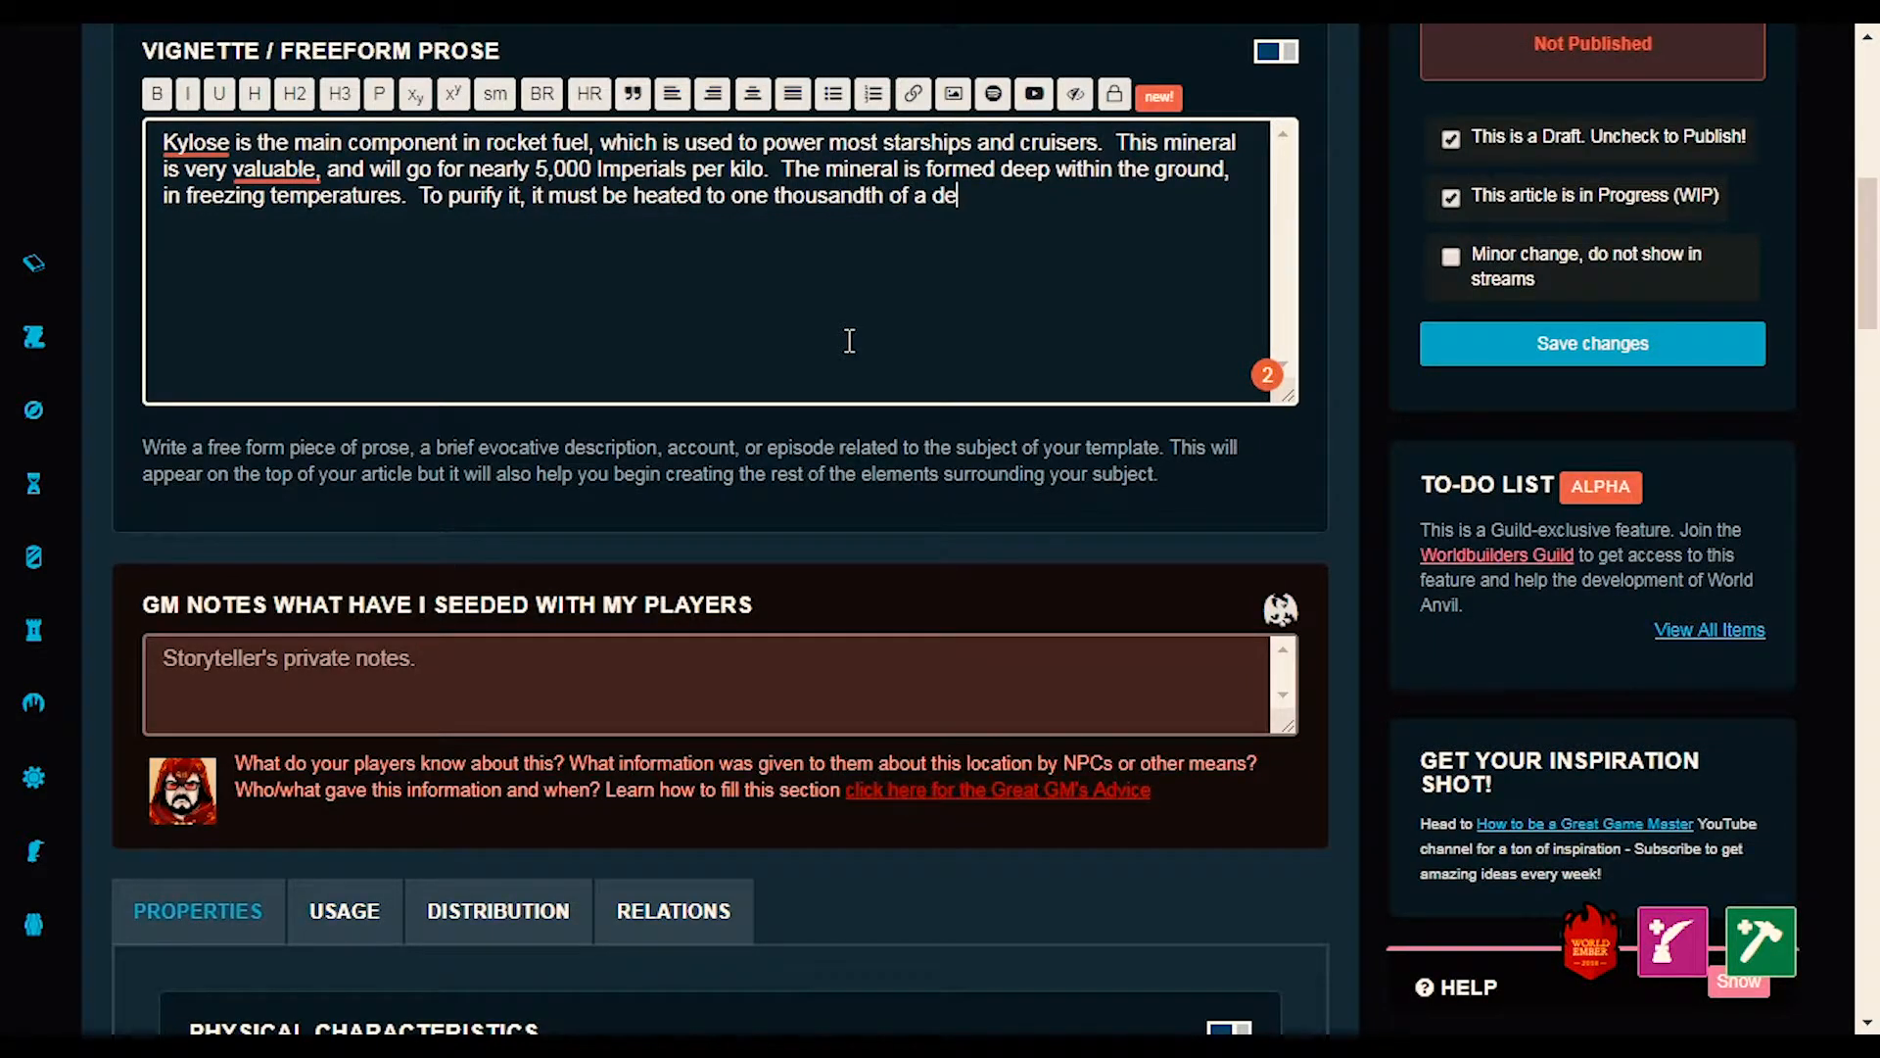
text(gree below )
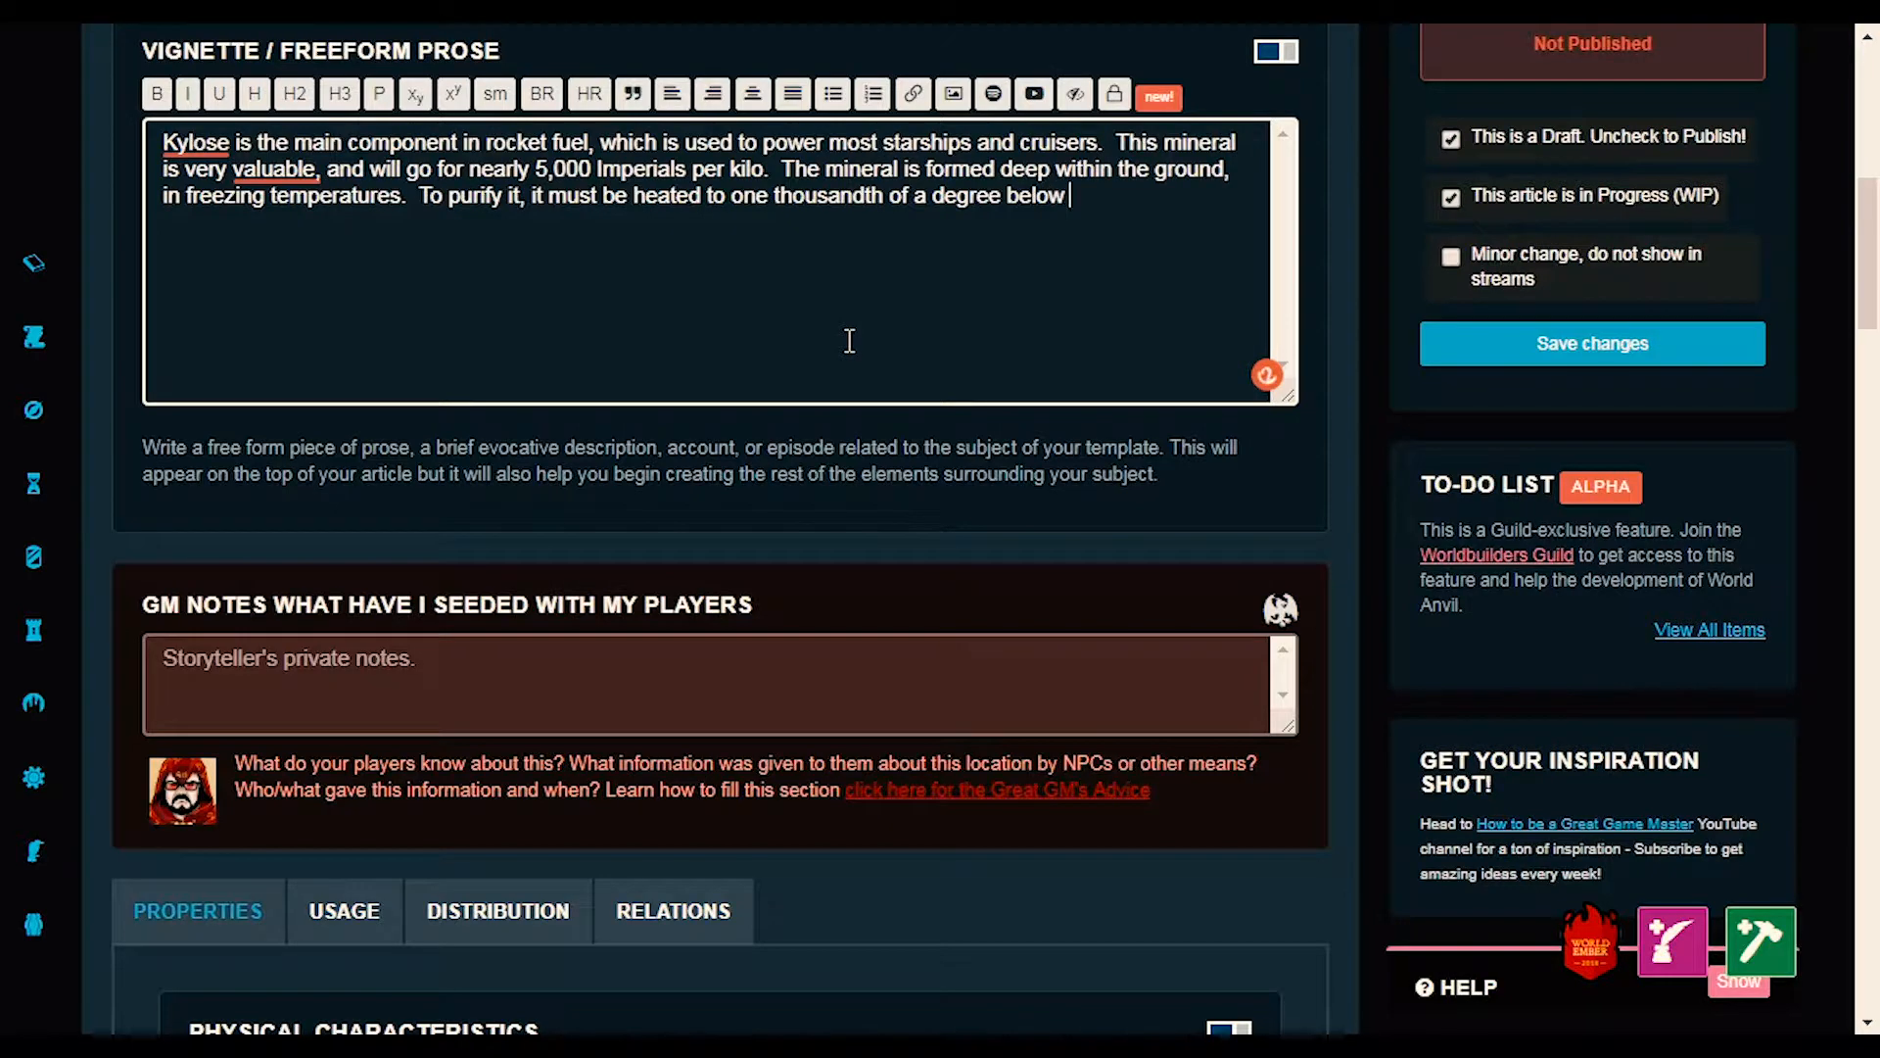
text(its boiling point)
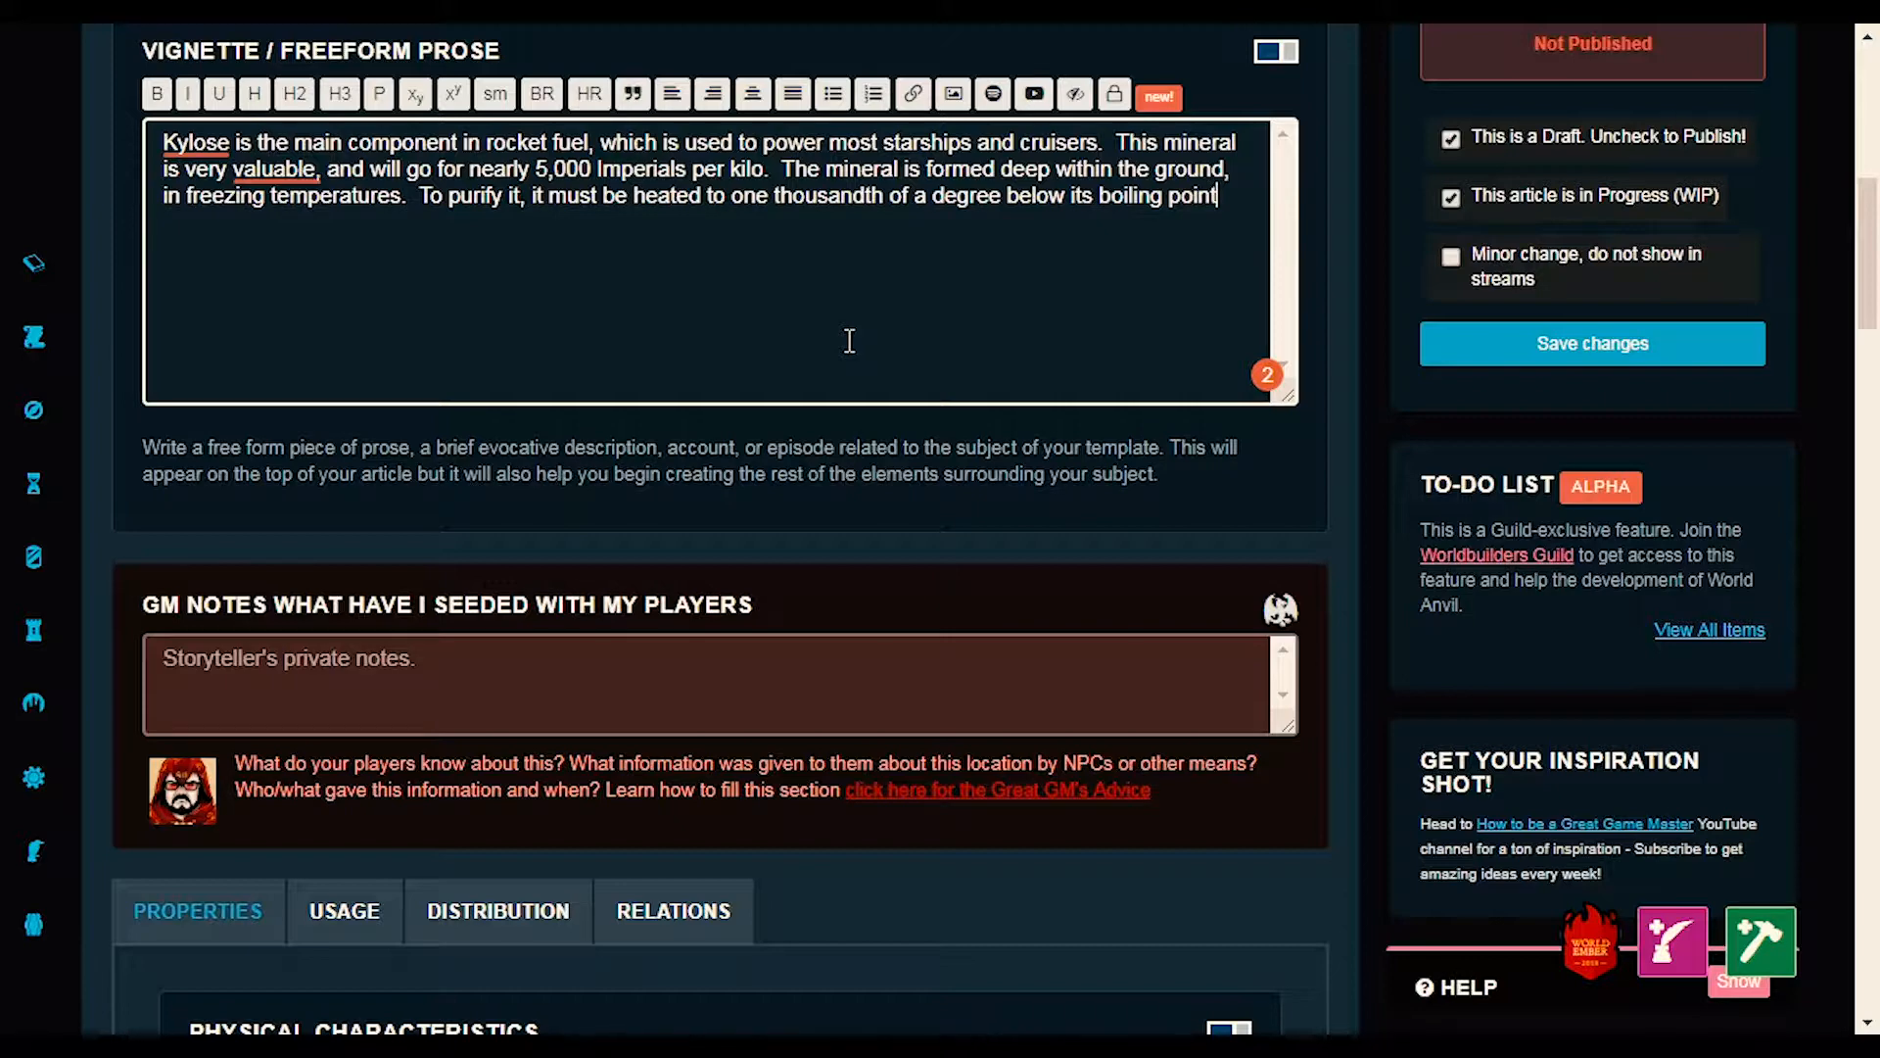
text( so)
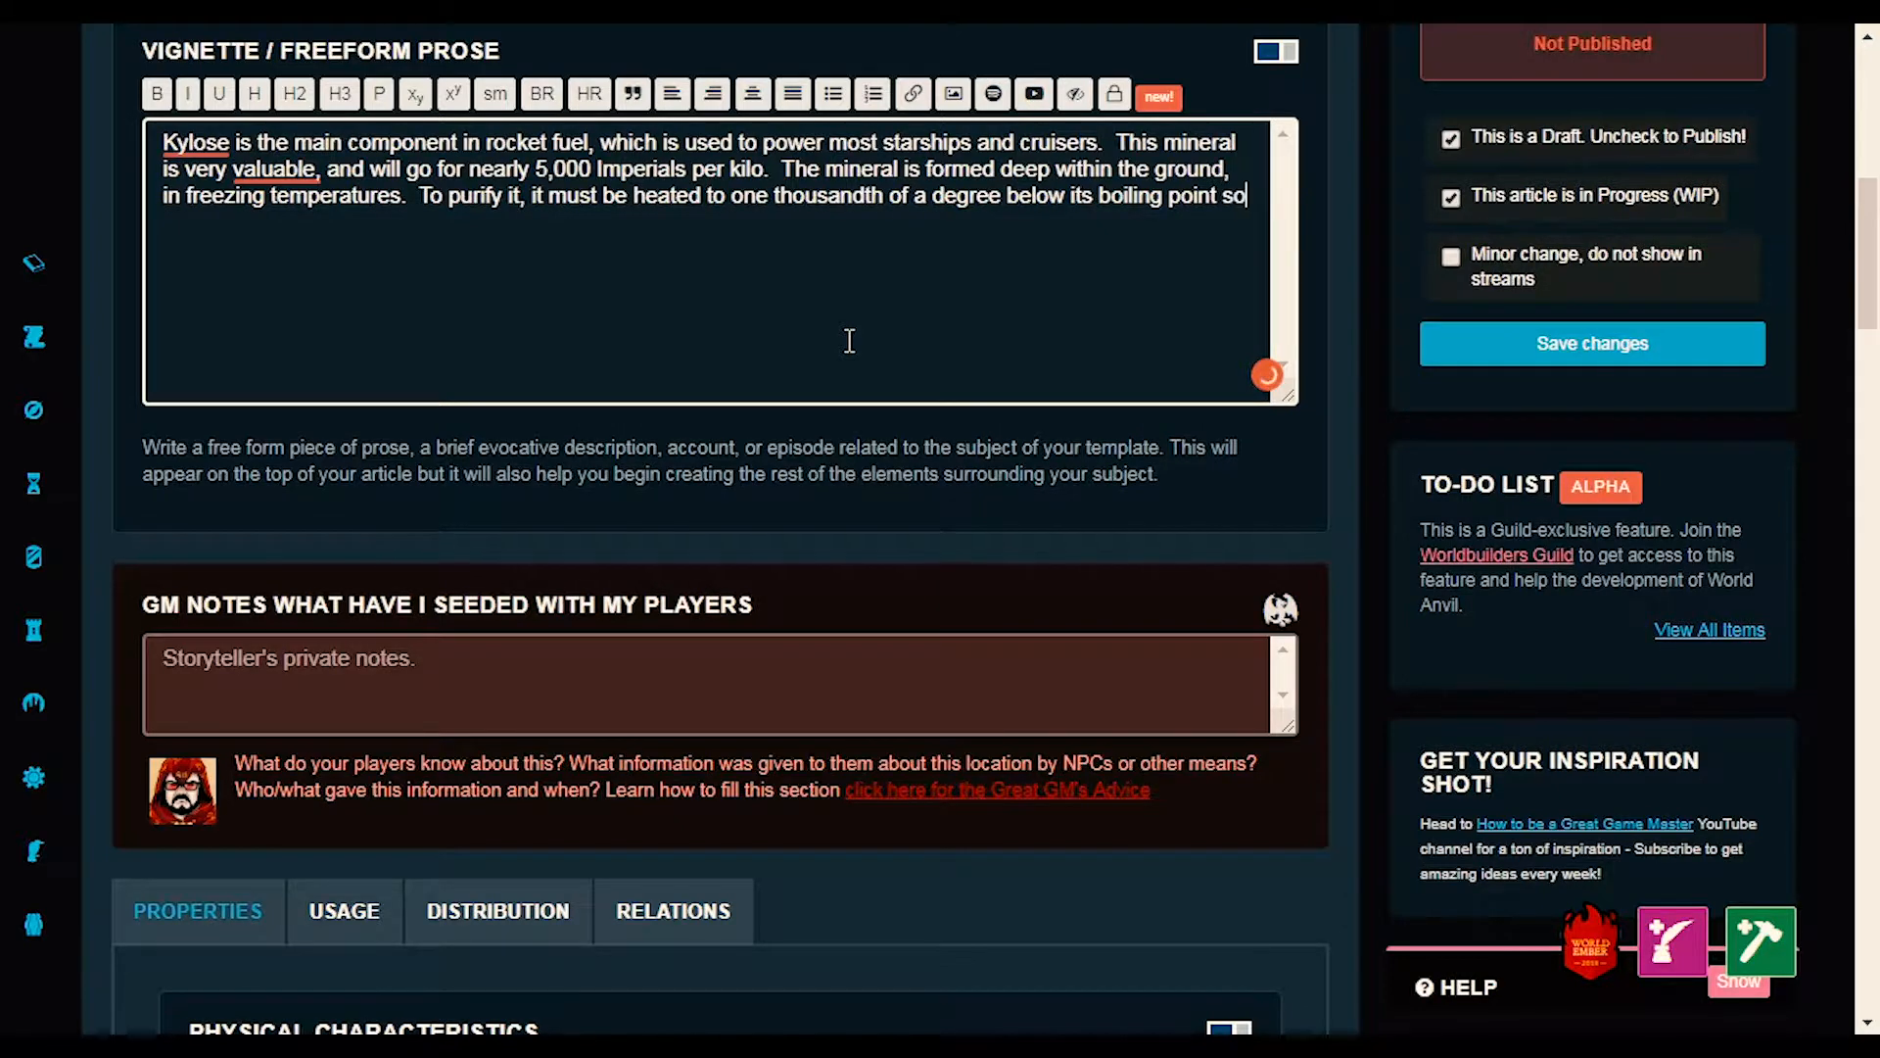
text( it doesn)
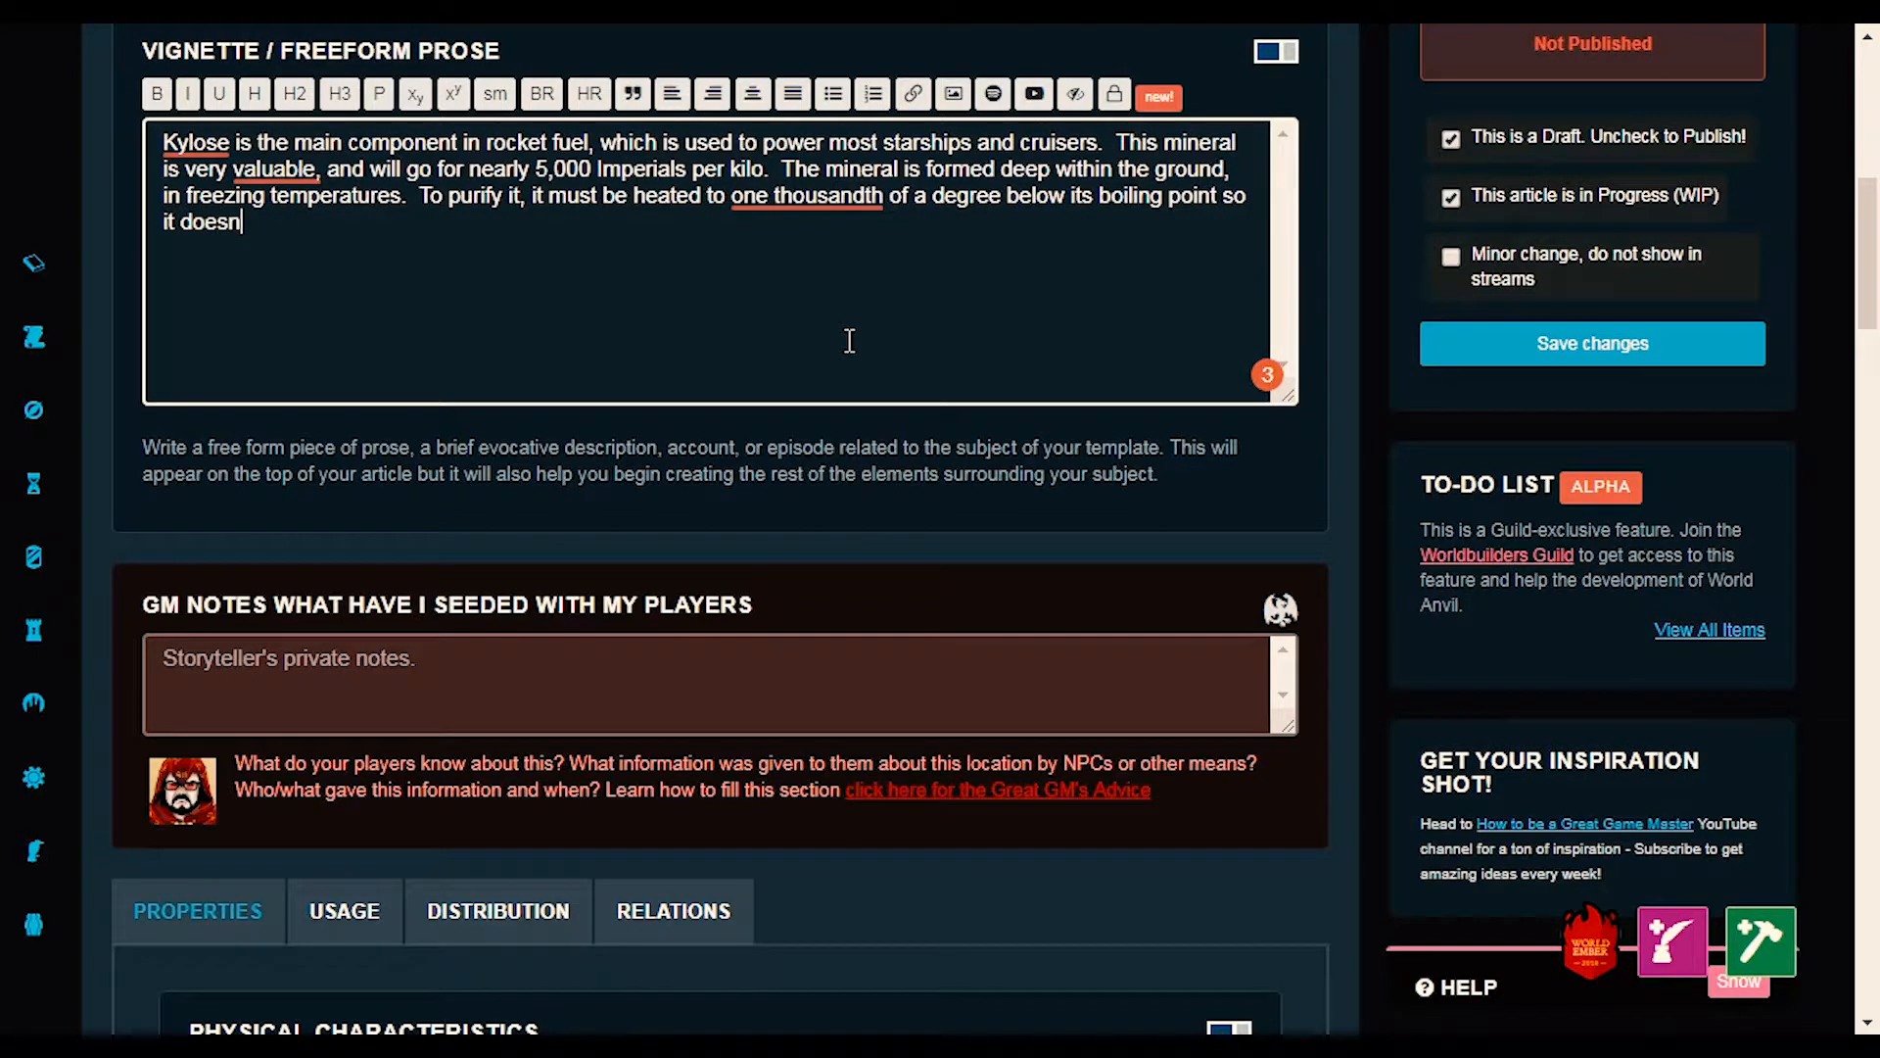
key(BackSpace)
text(not )
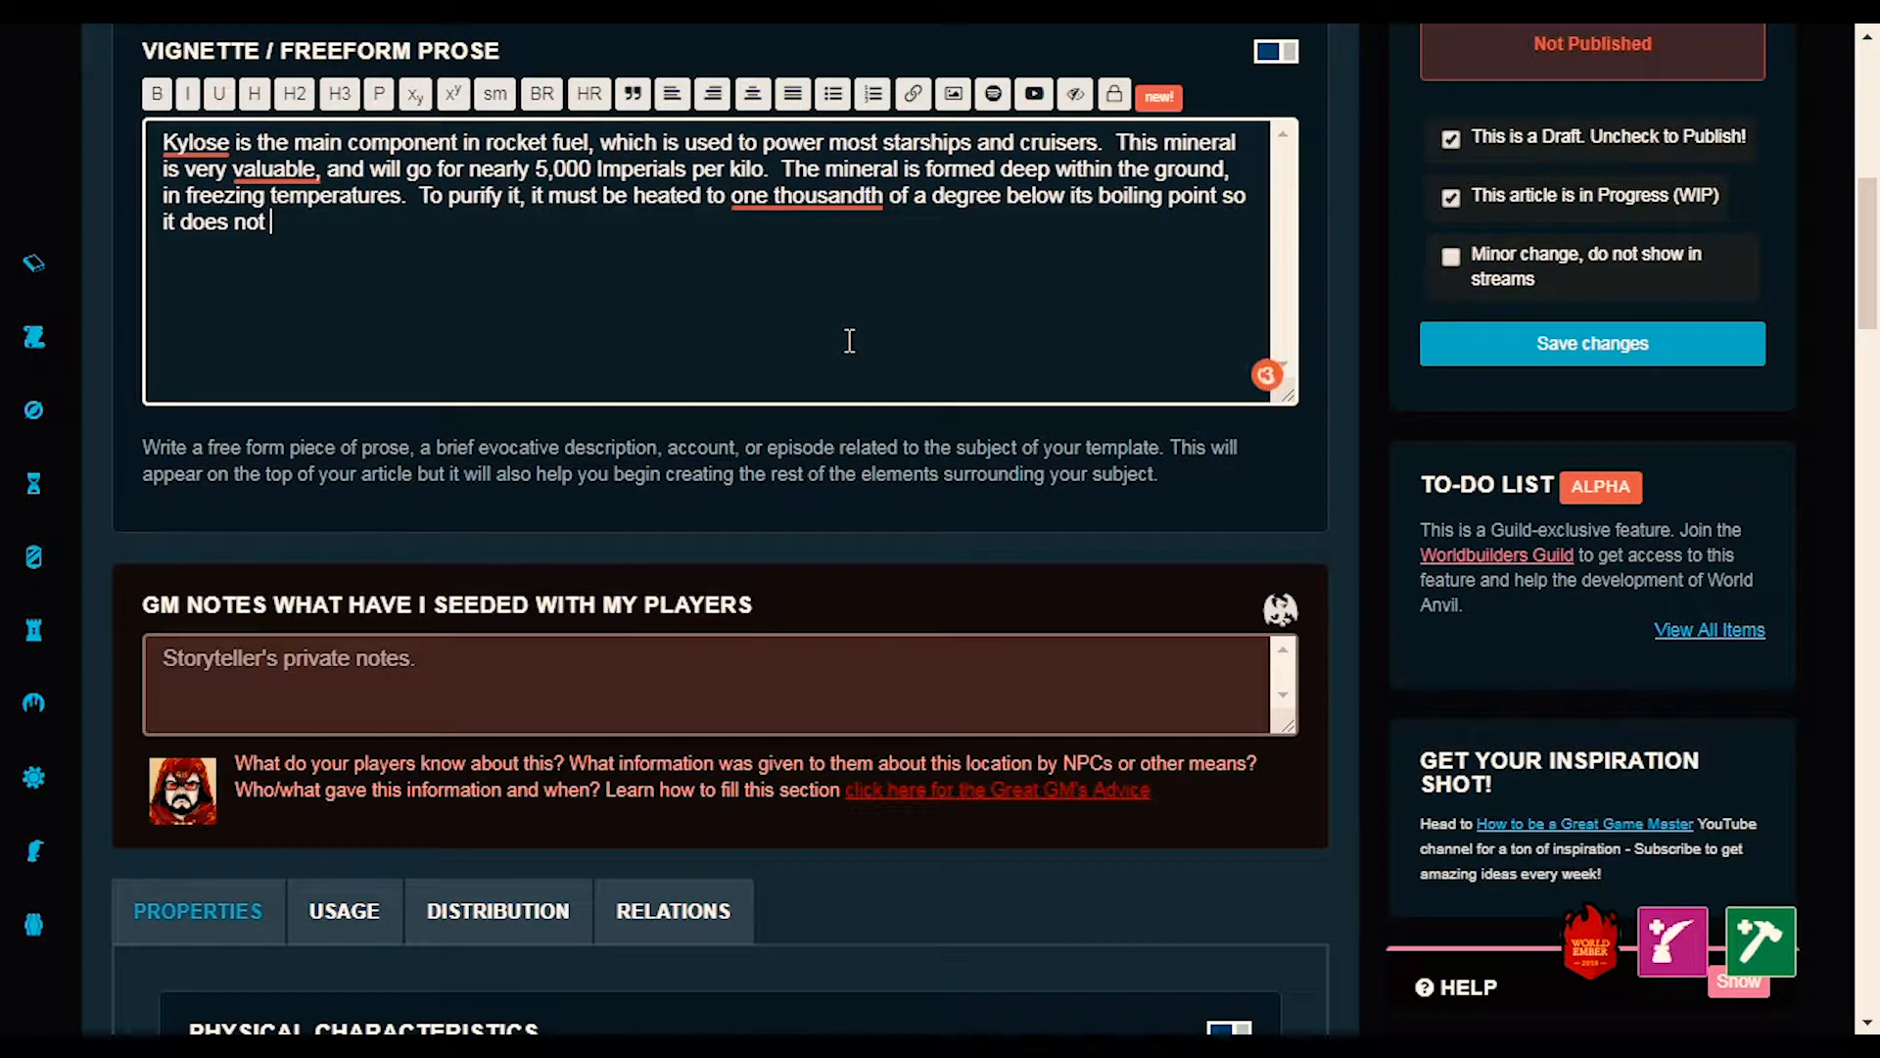
text(explode.)
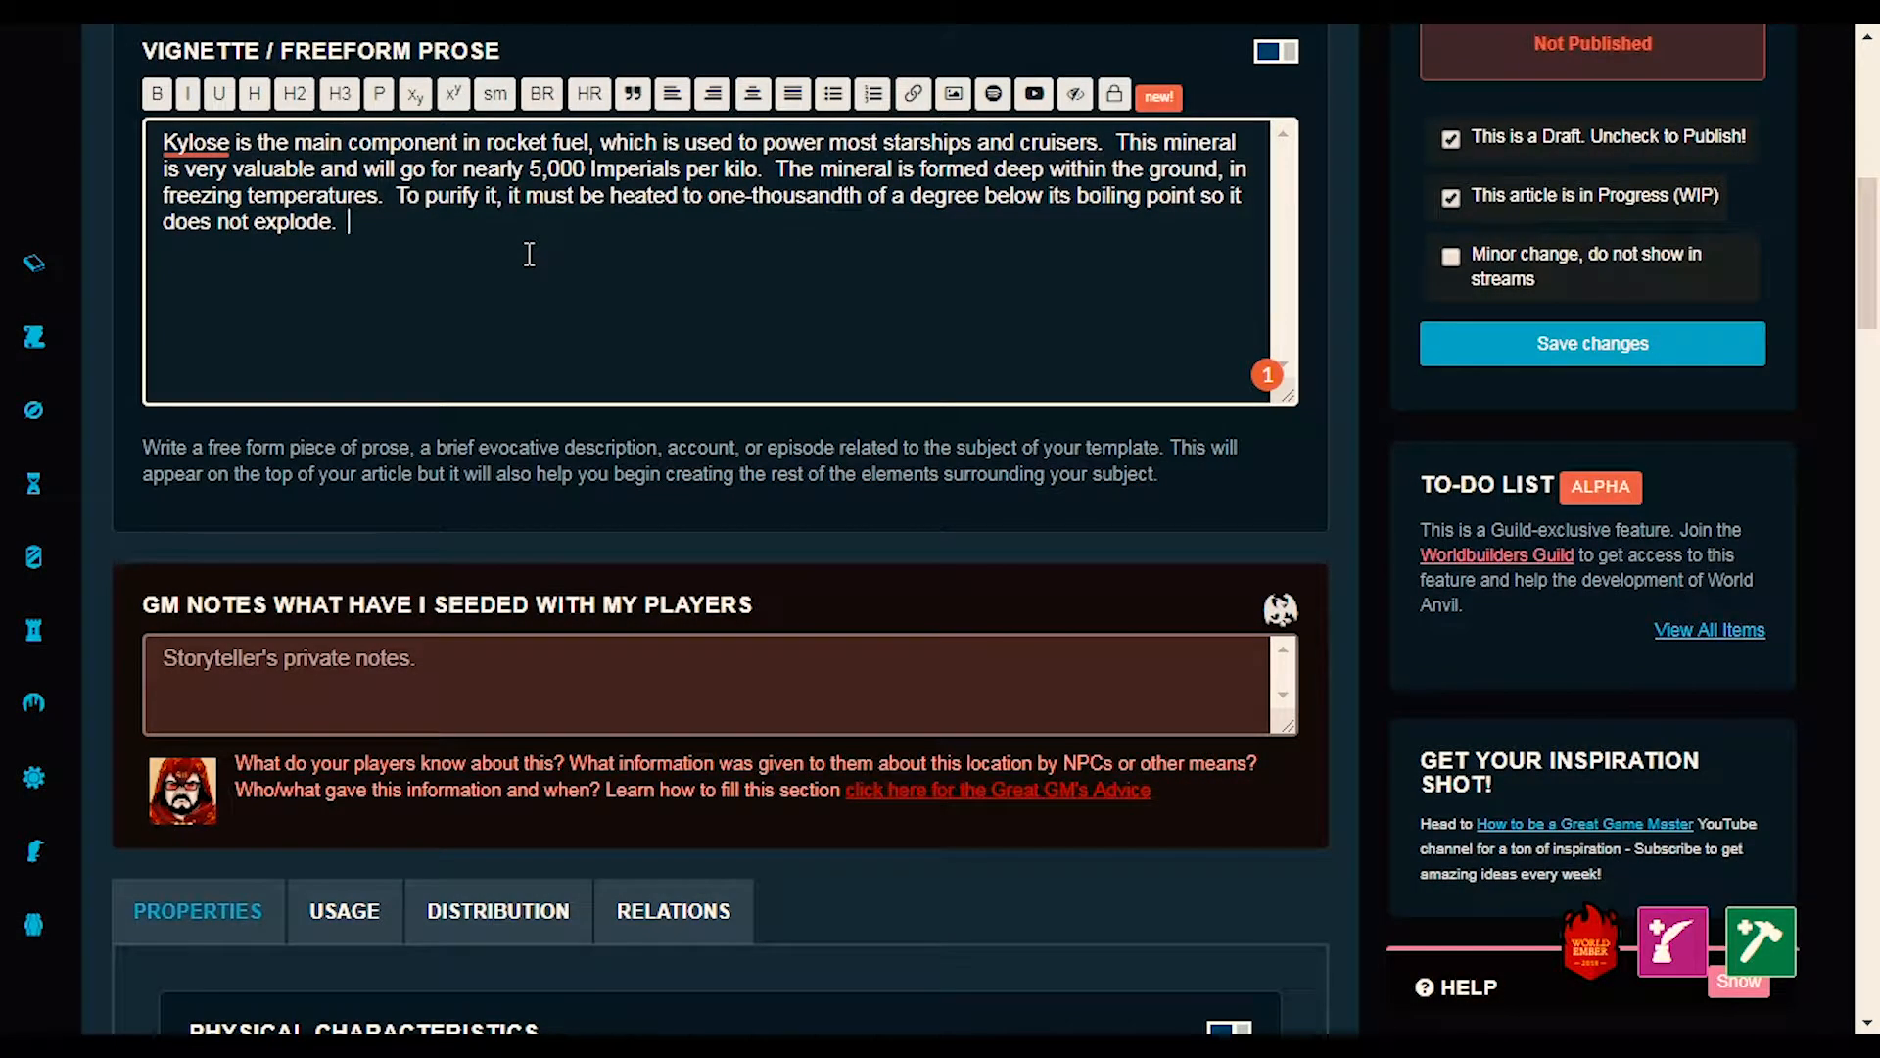
- Add to the Kylose vignette: "At the current moment, scientists against pollution are trying to"
text(At the c)
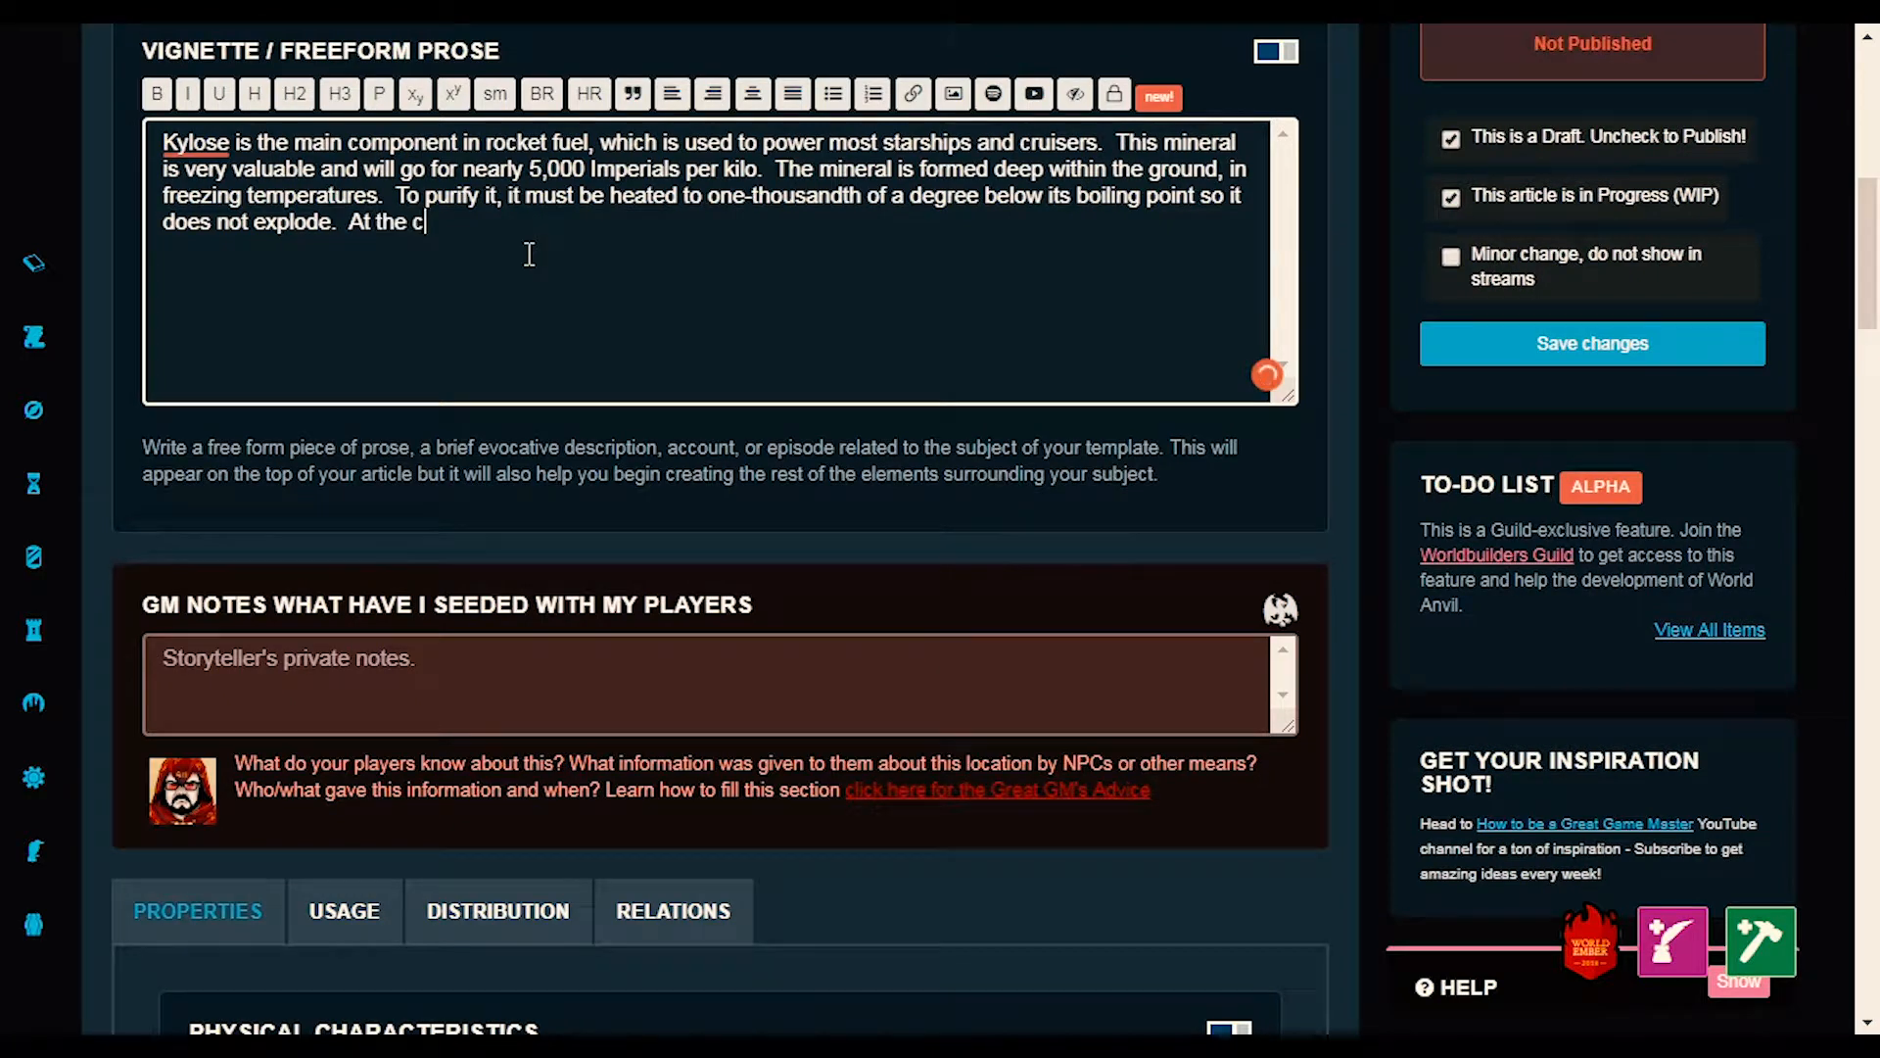
text(urrent mom)
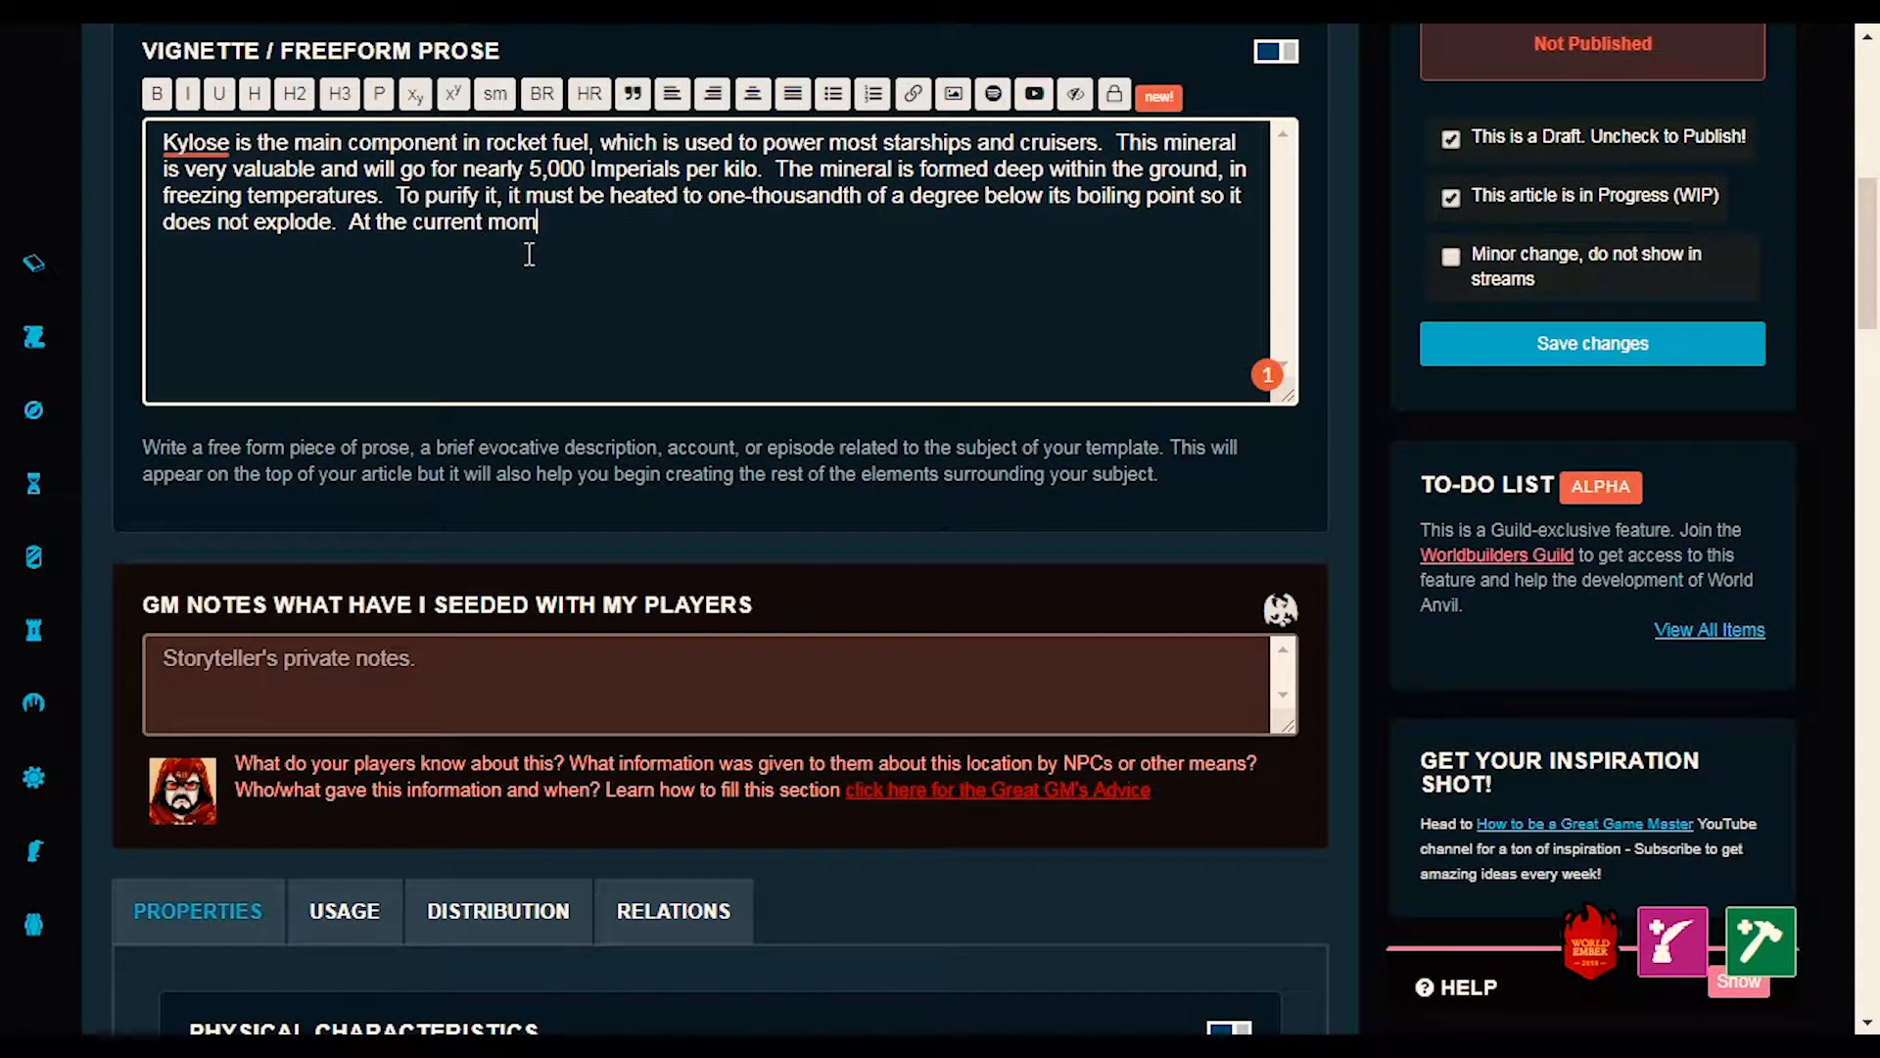
text(ent,)
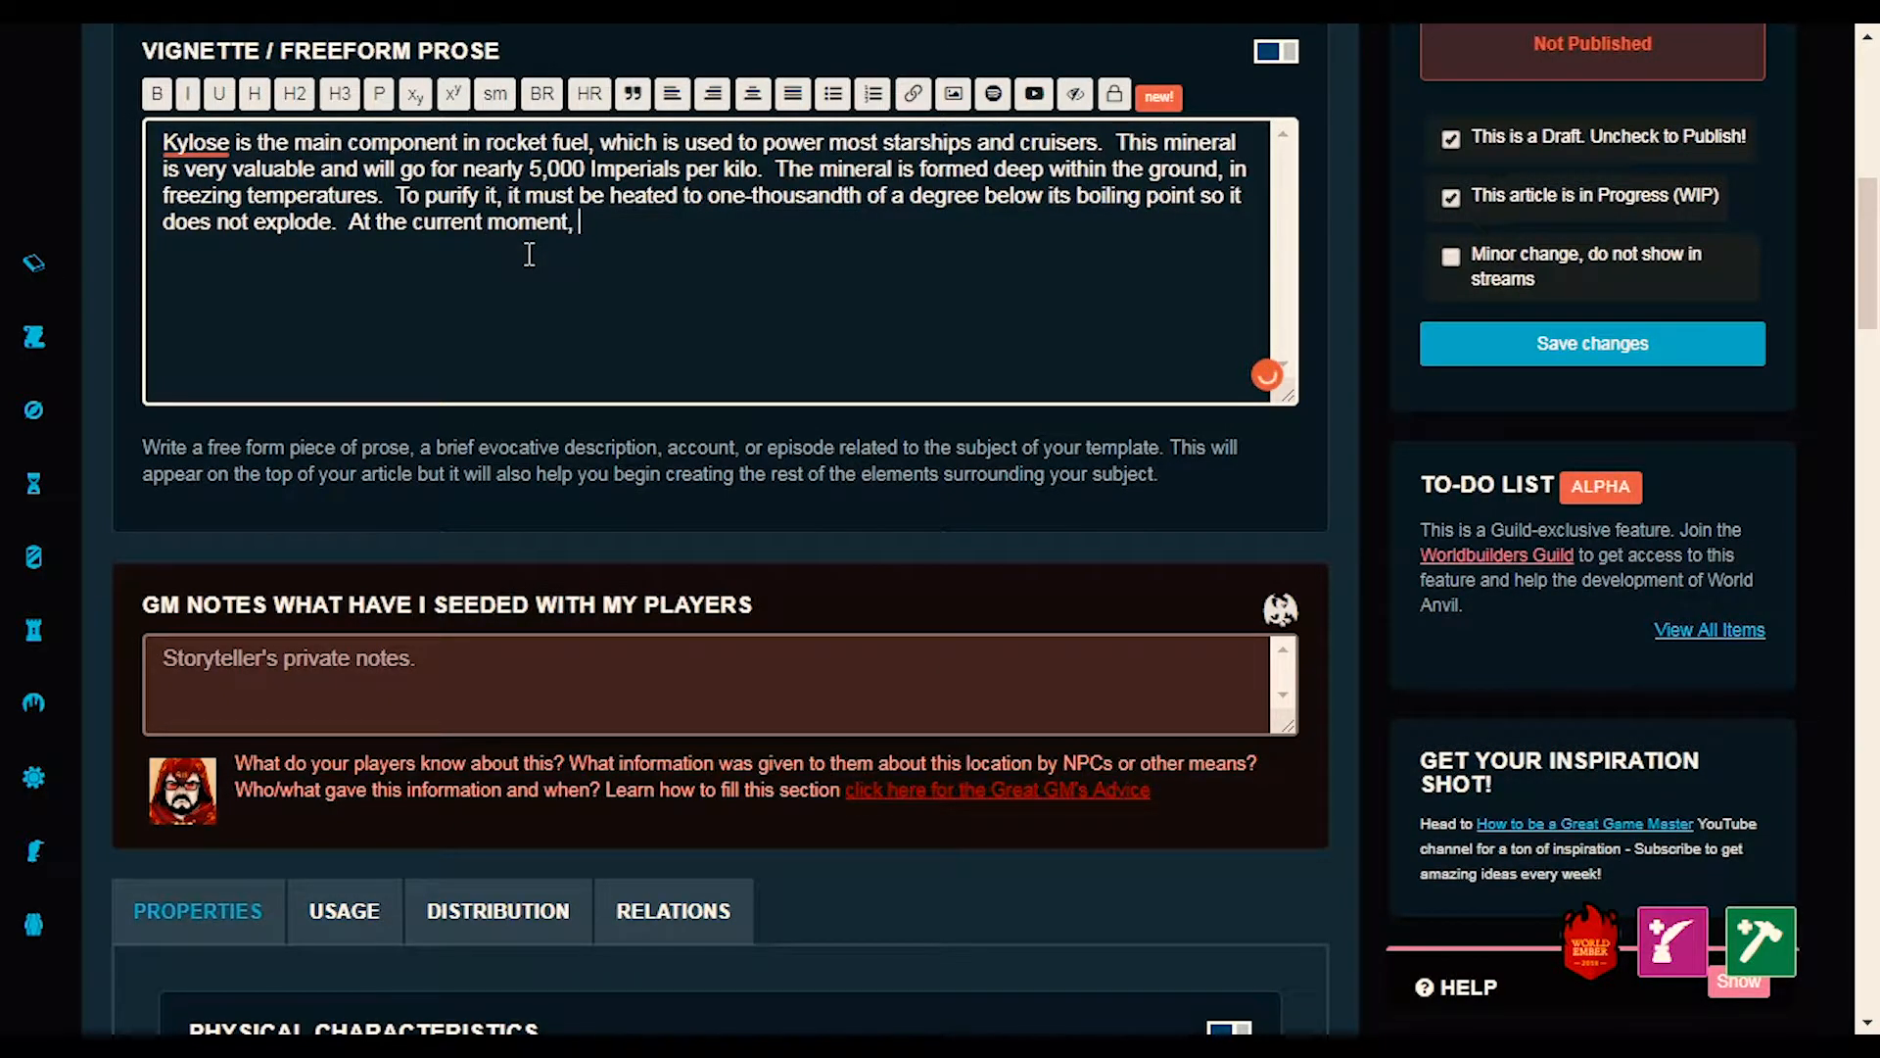
text( sci)
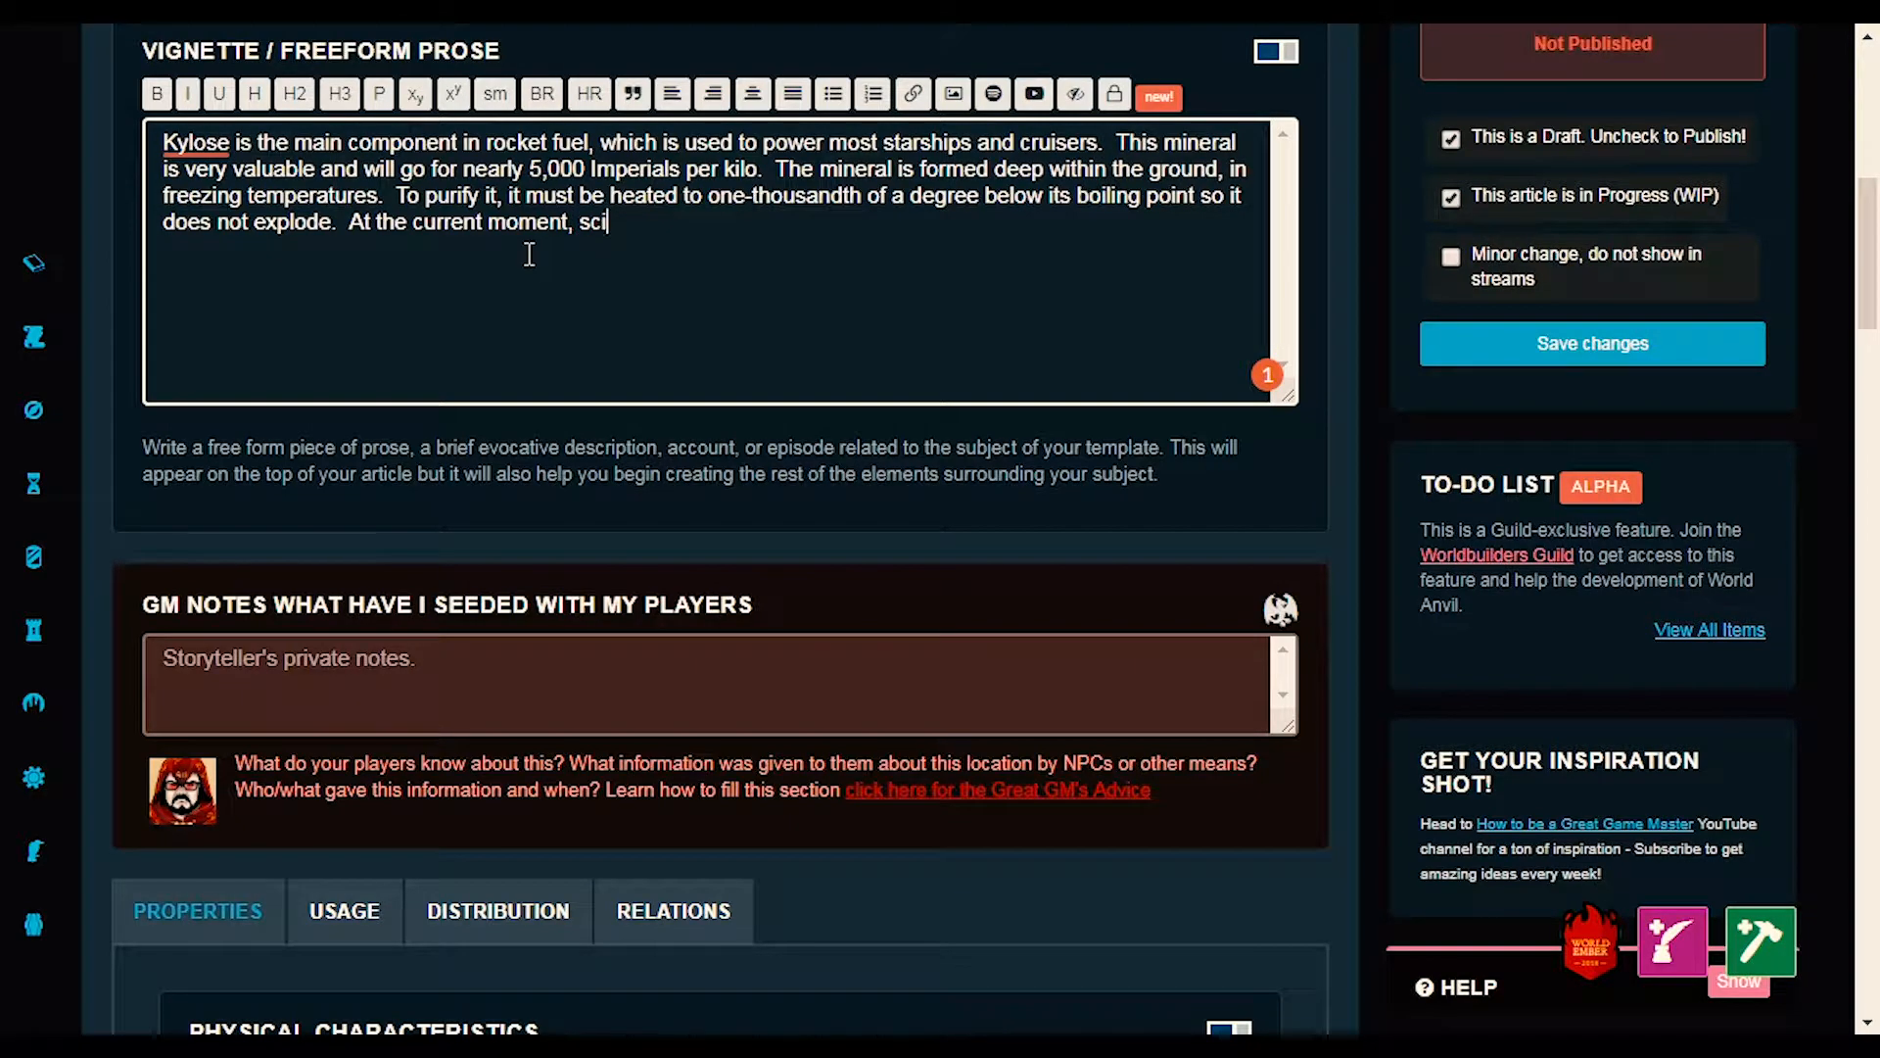
text(entists against)
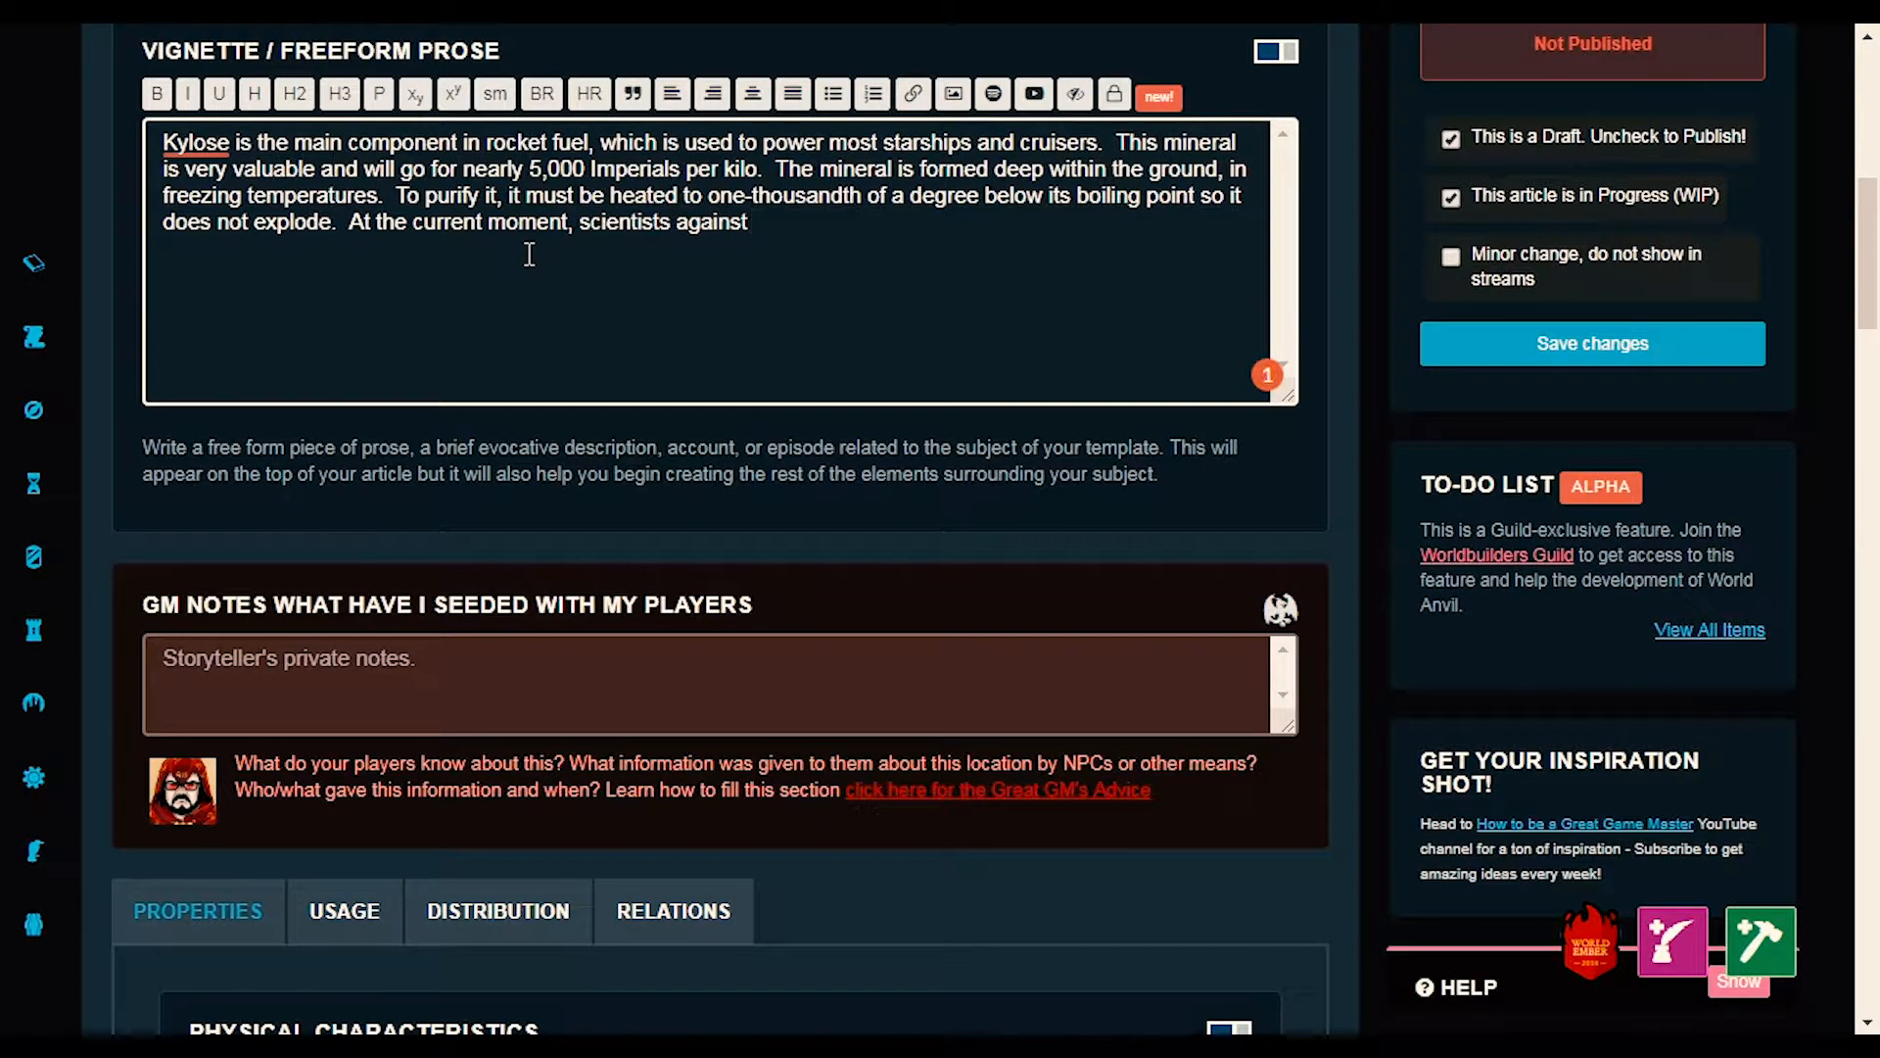
text( pollution are )
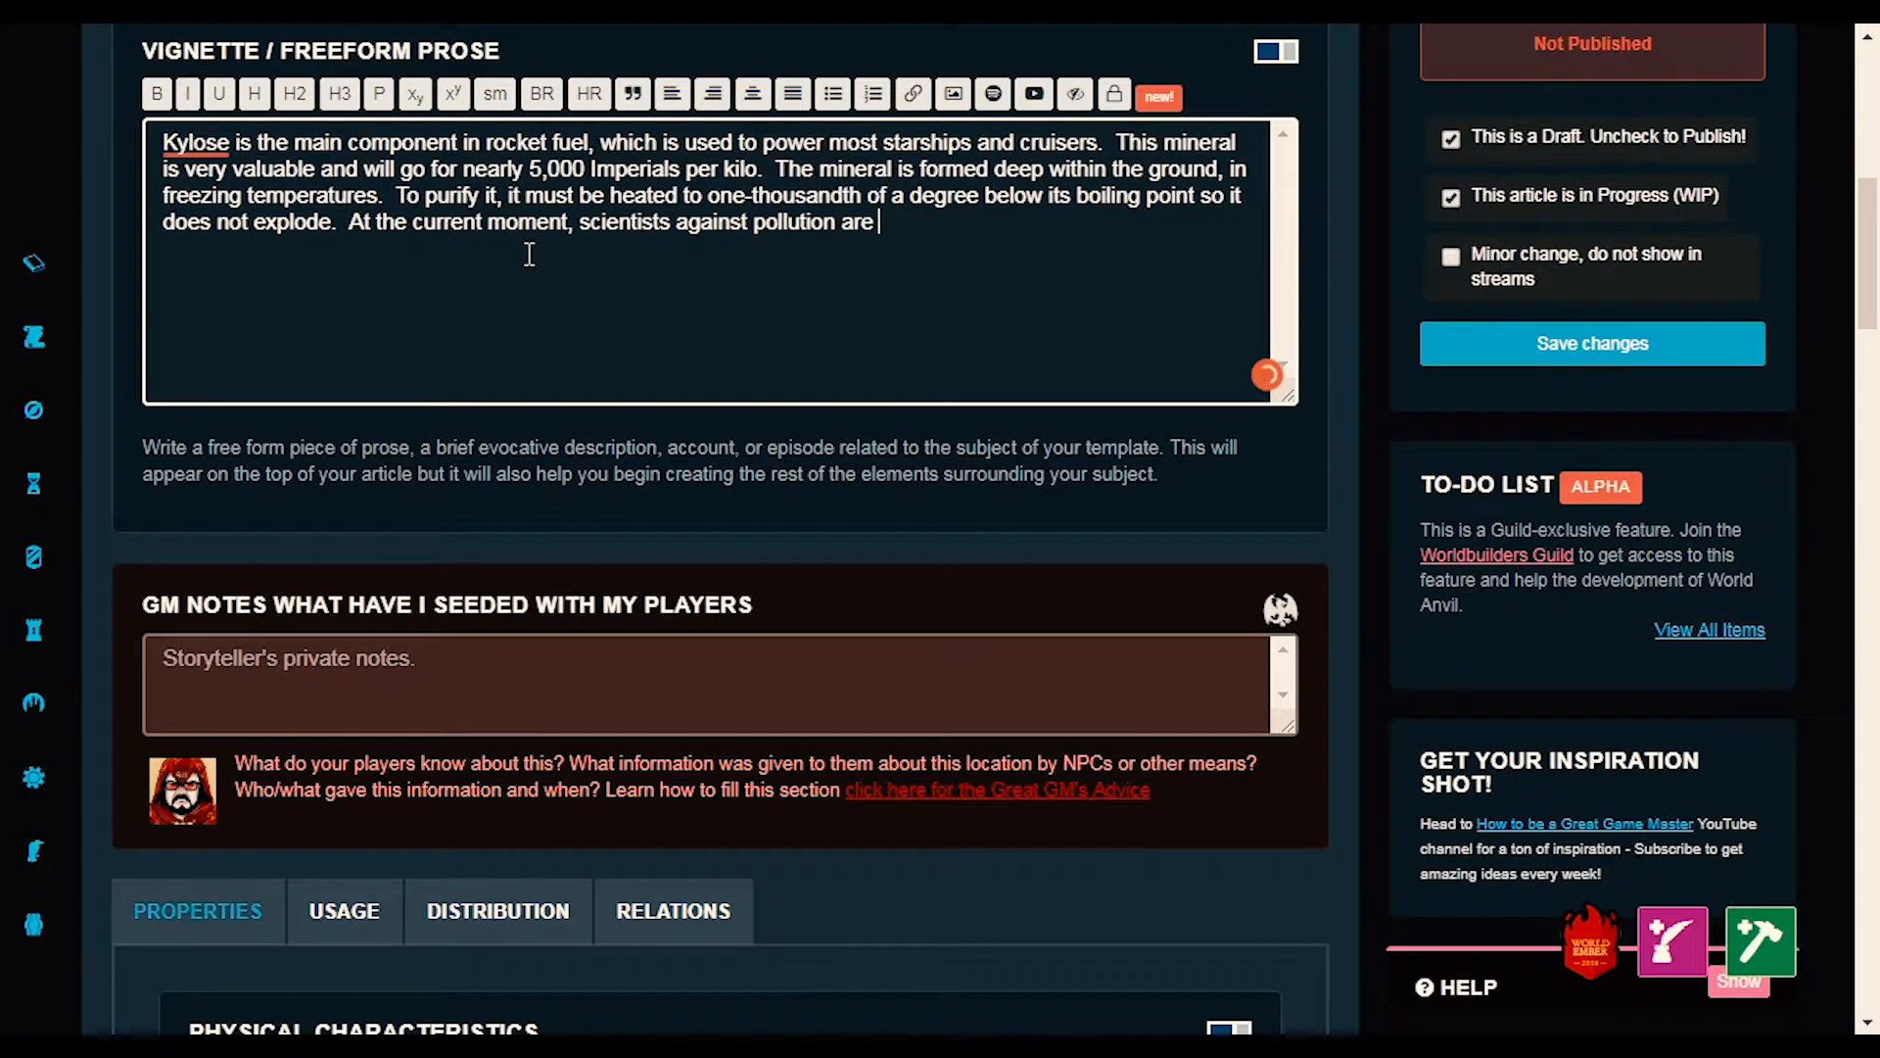
text(trying to )
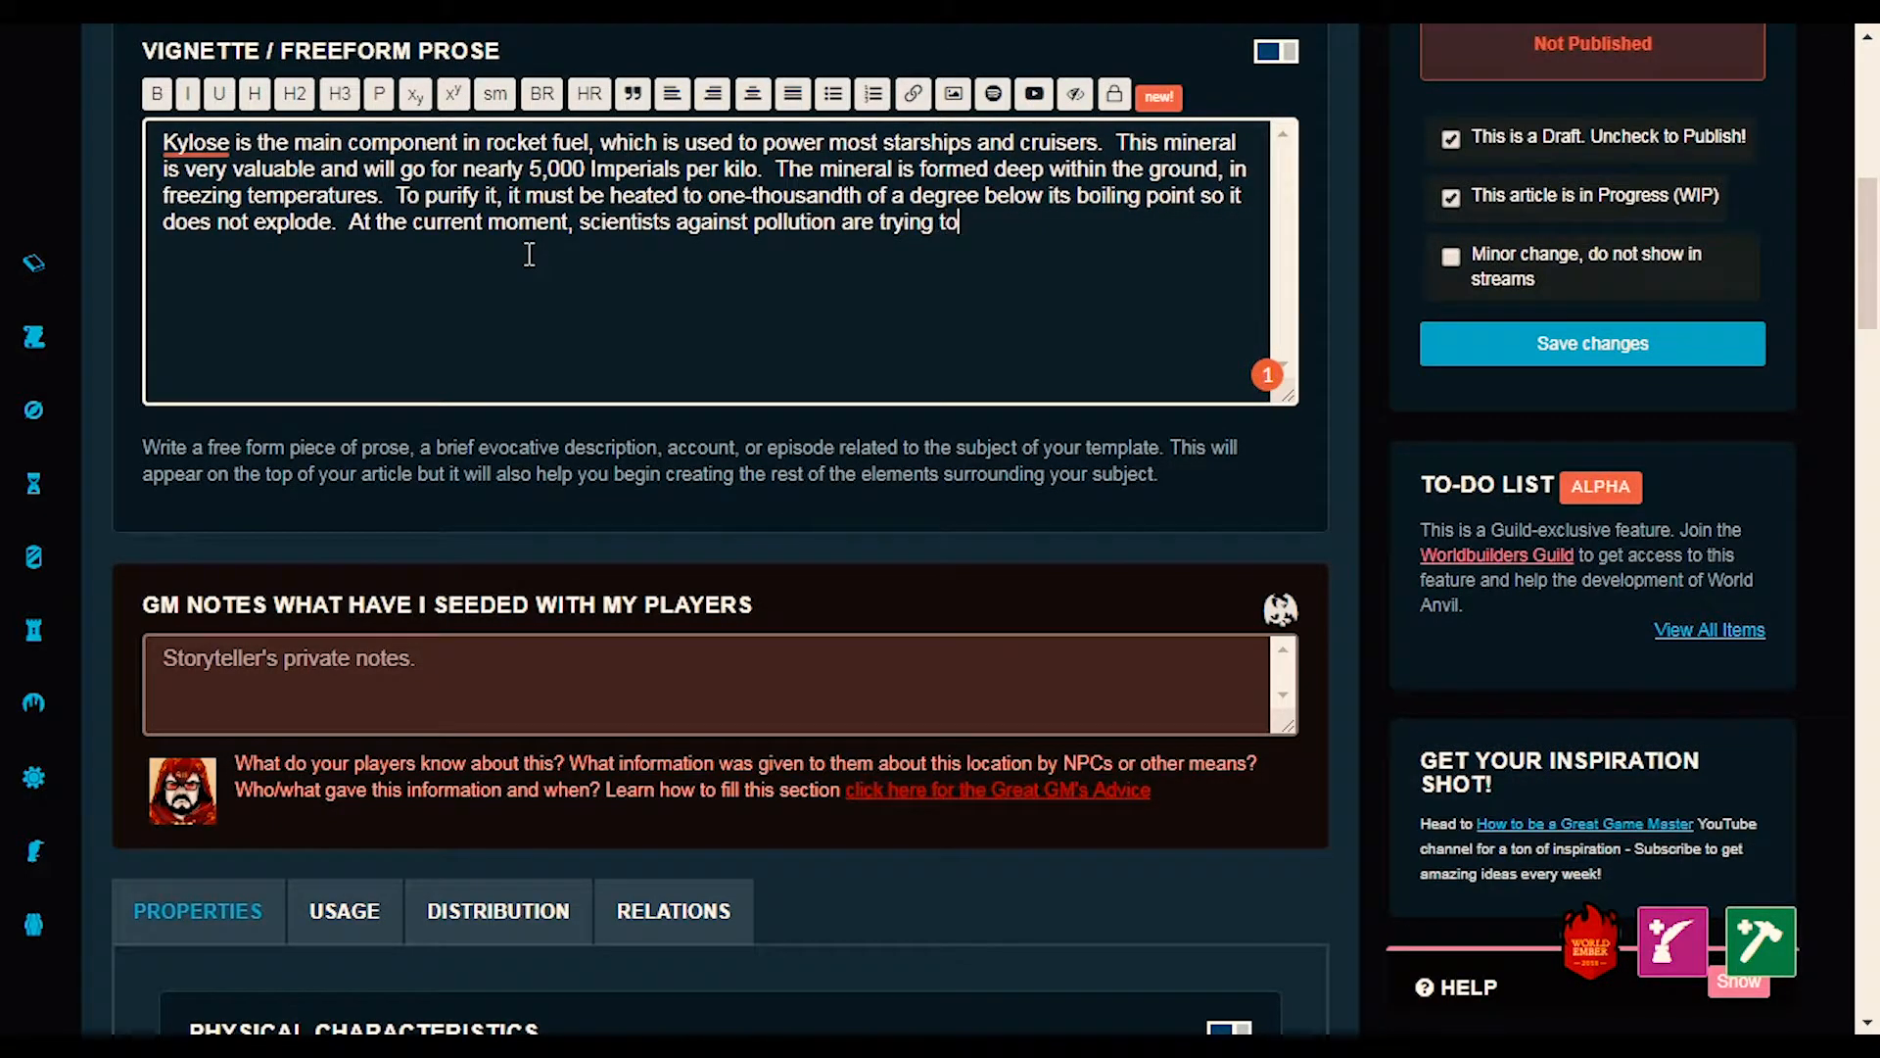
- Continue the sentence with "develope a fuel without Kylose, but all the majo fueling companies are against"
text(develope a f)
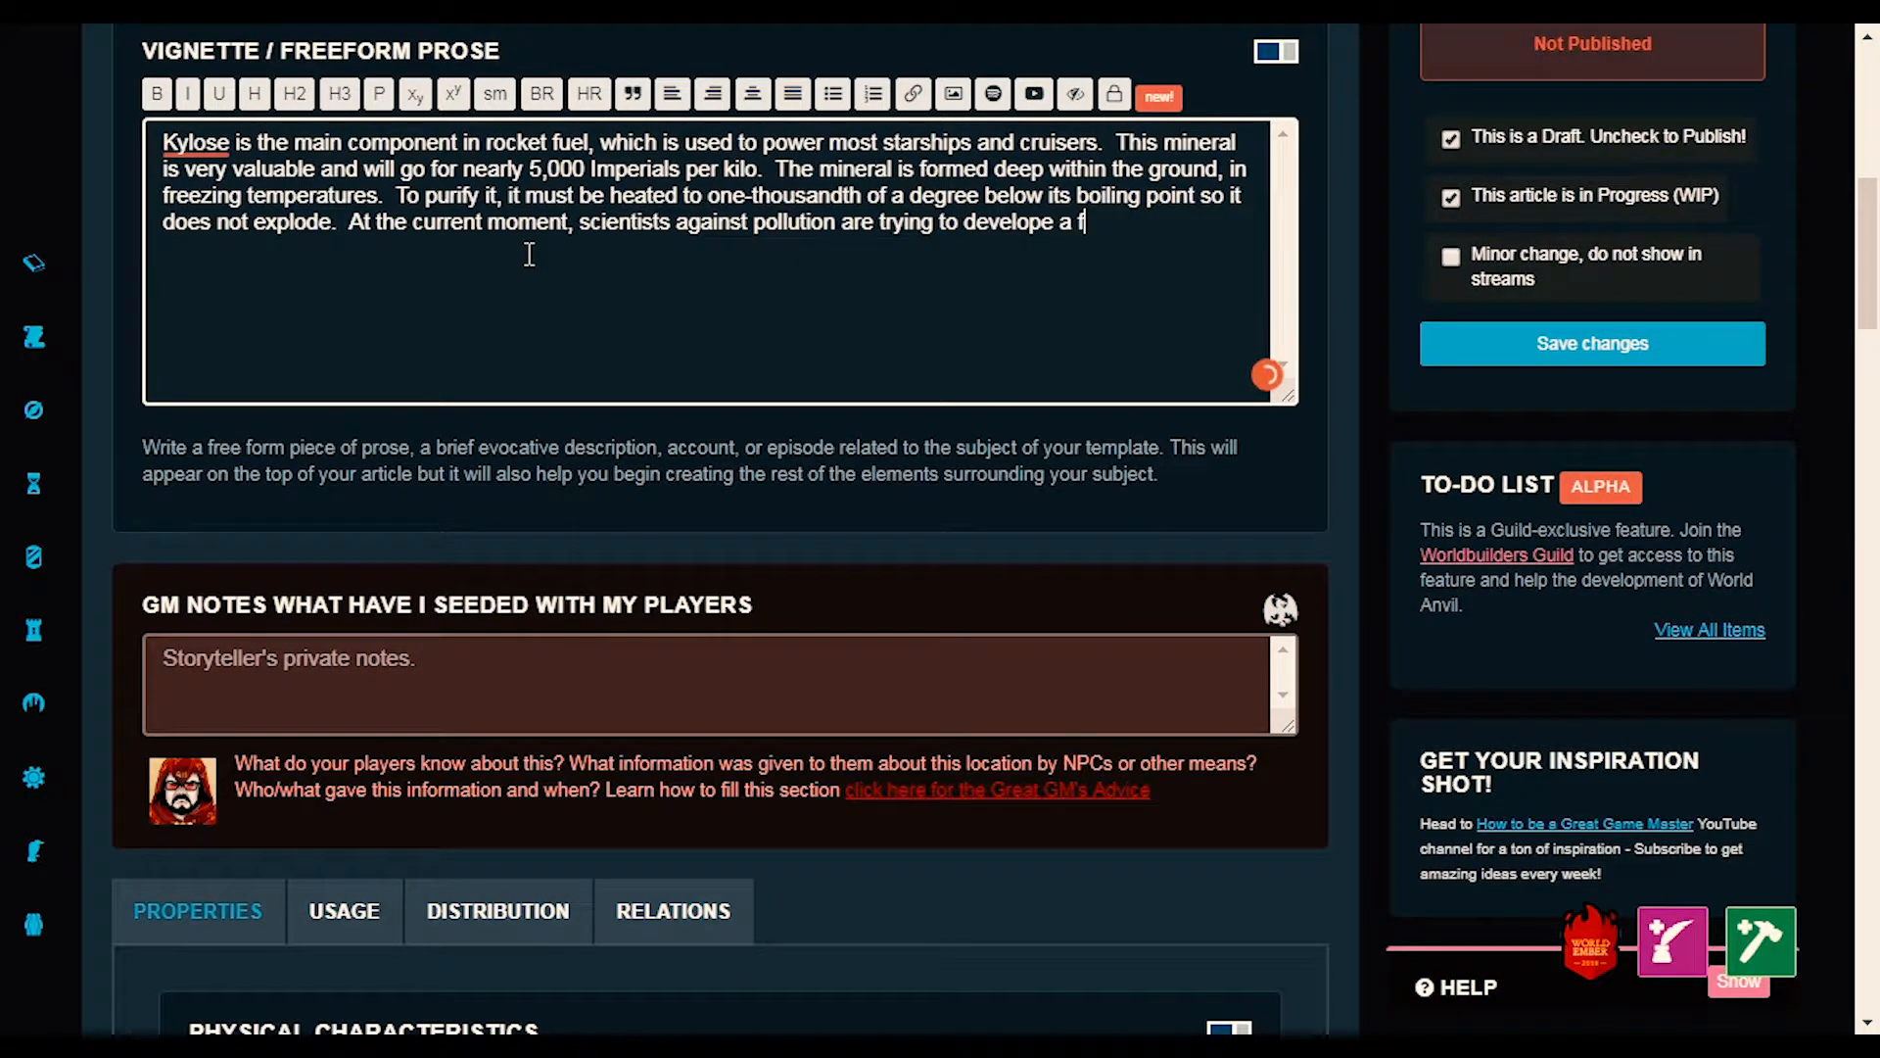
text(uel without Kylos)
key(BackSpace)
key(BackSpace)
key(BackSpace)
key(BackSpace)
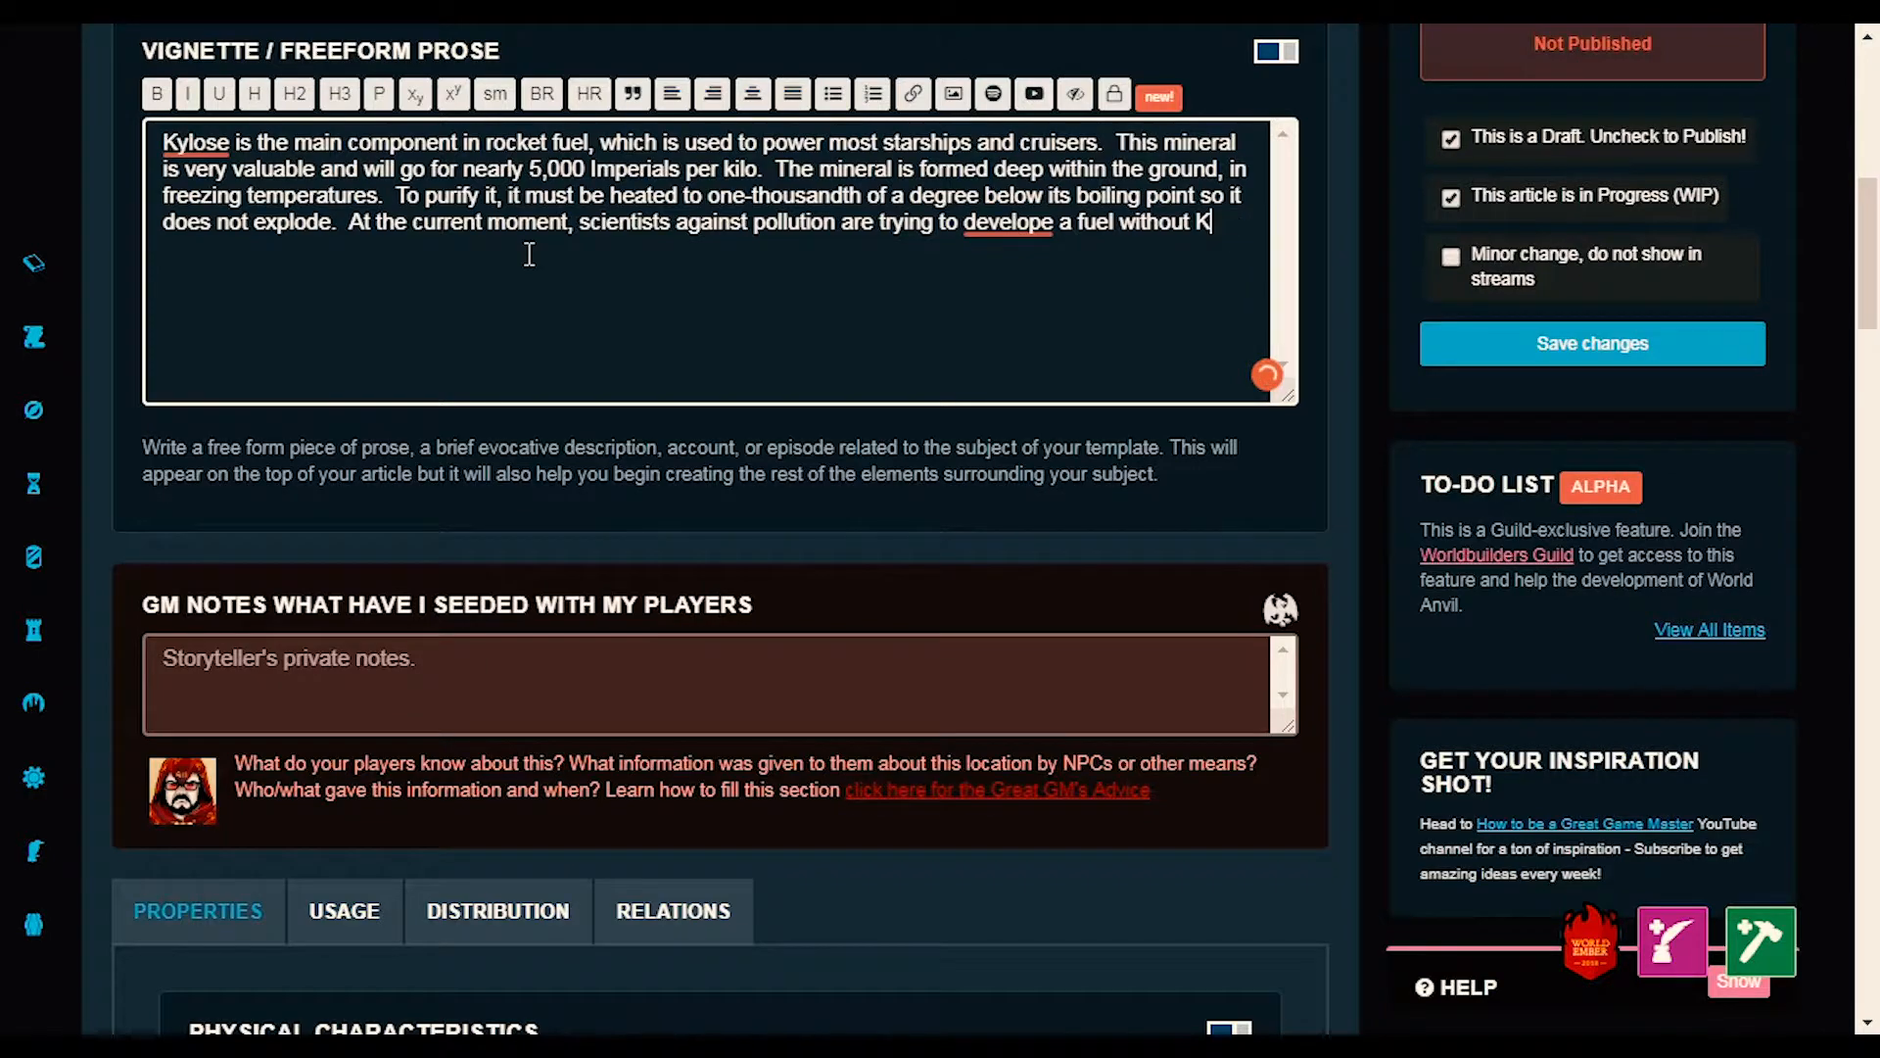
text(Kylose,)
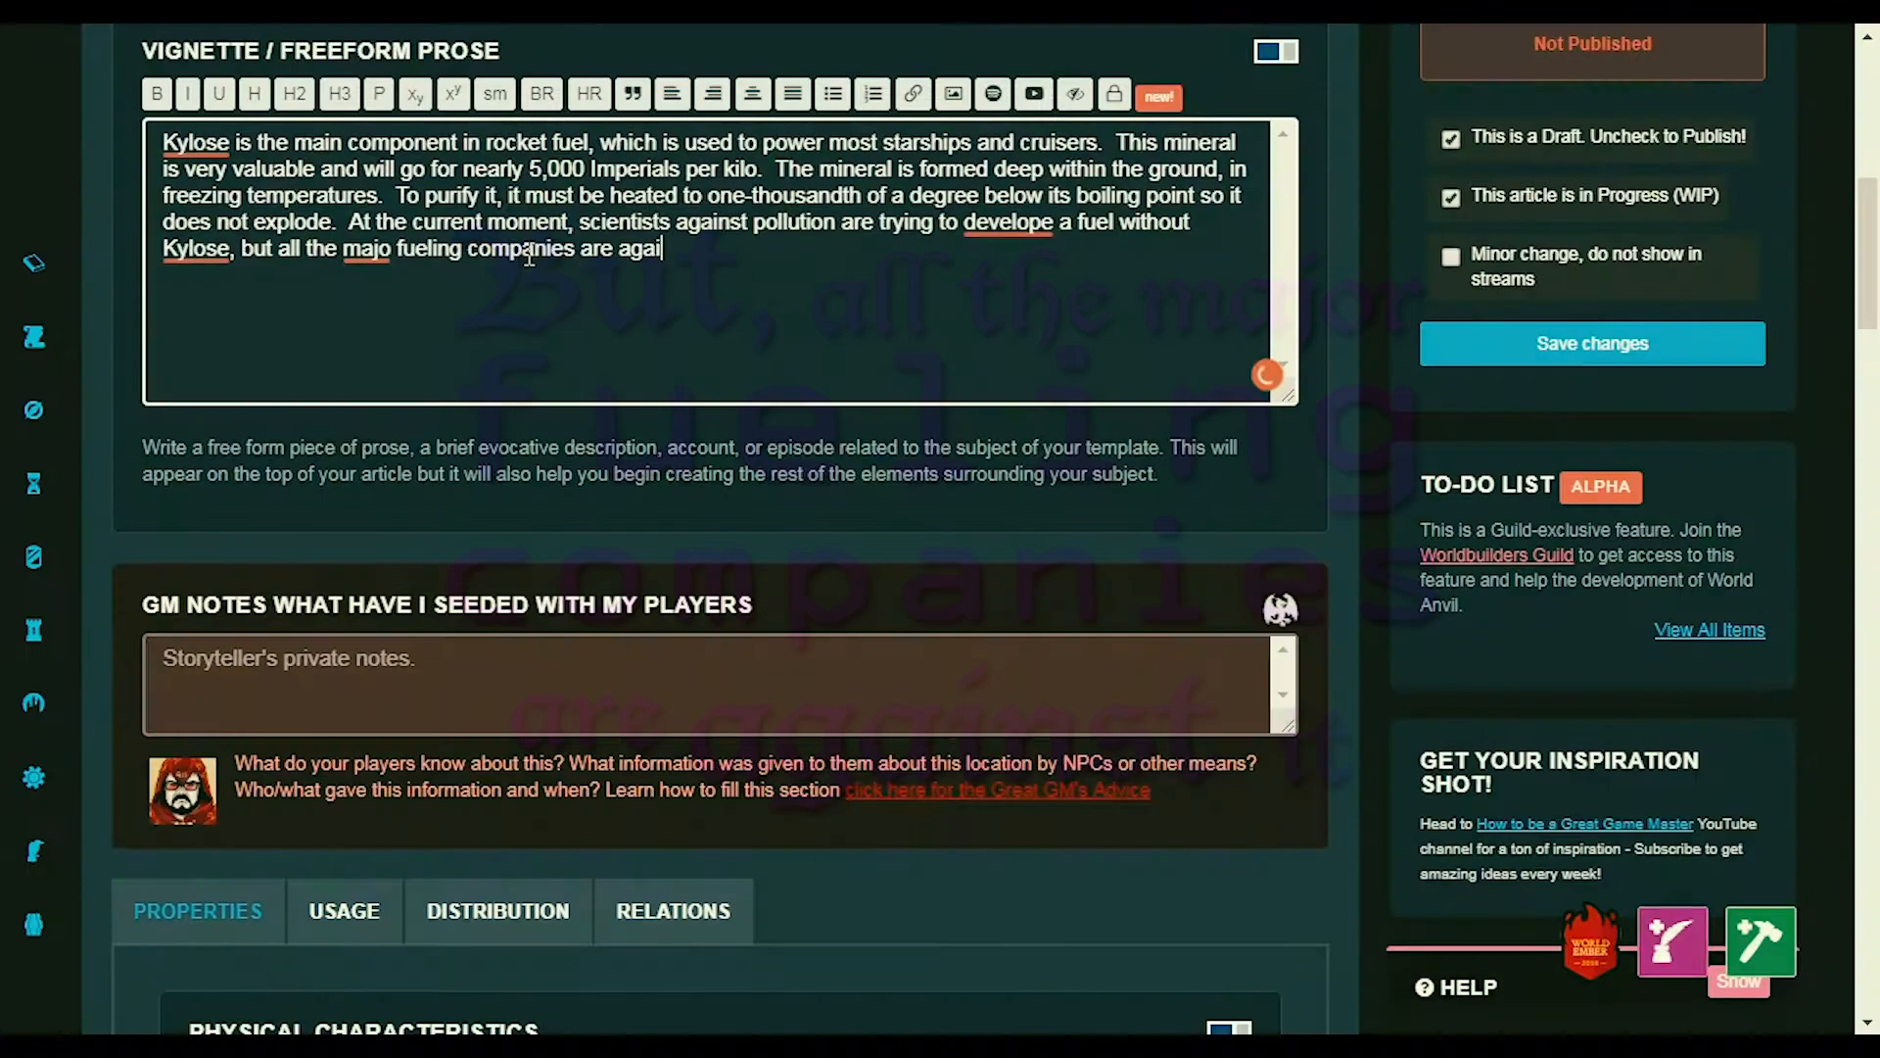
text(inst and)
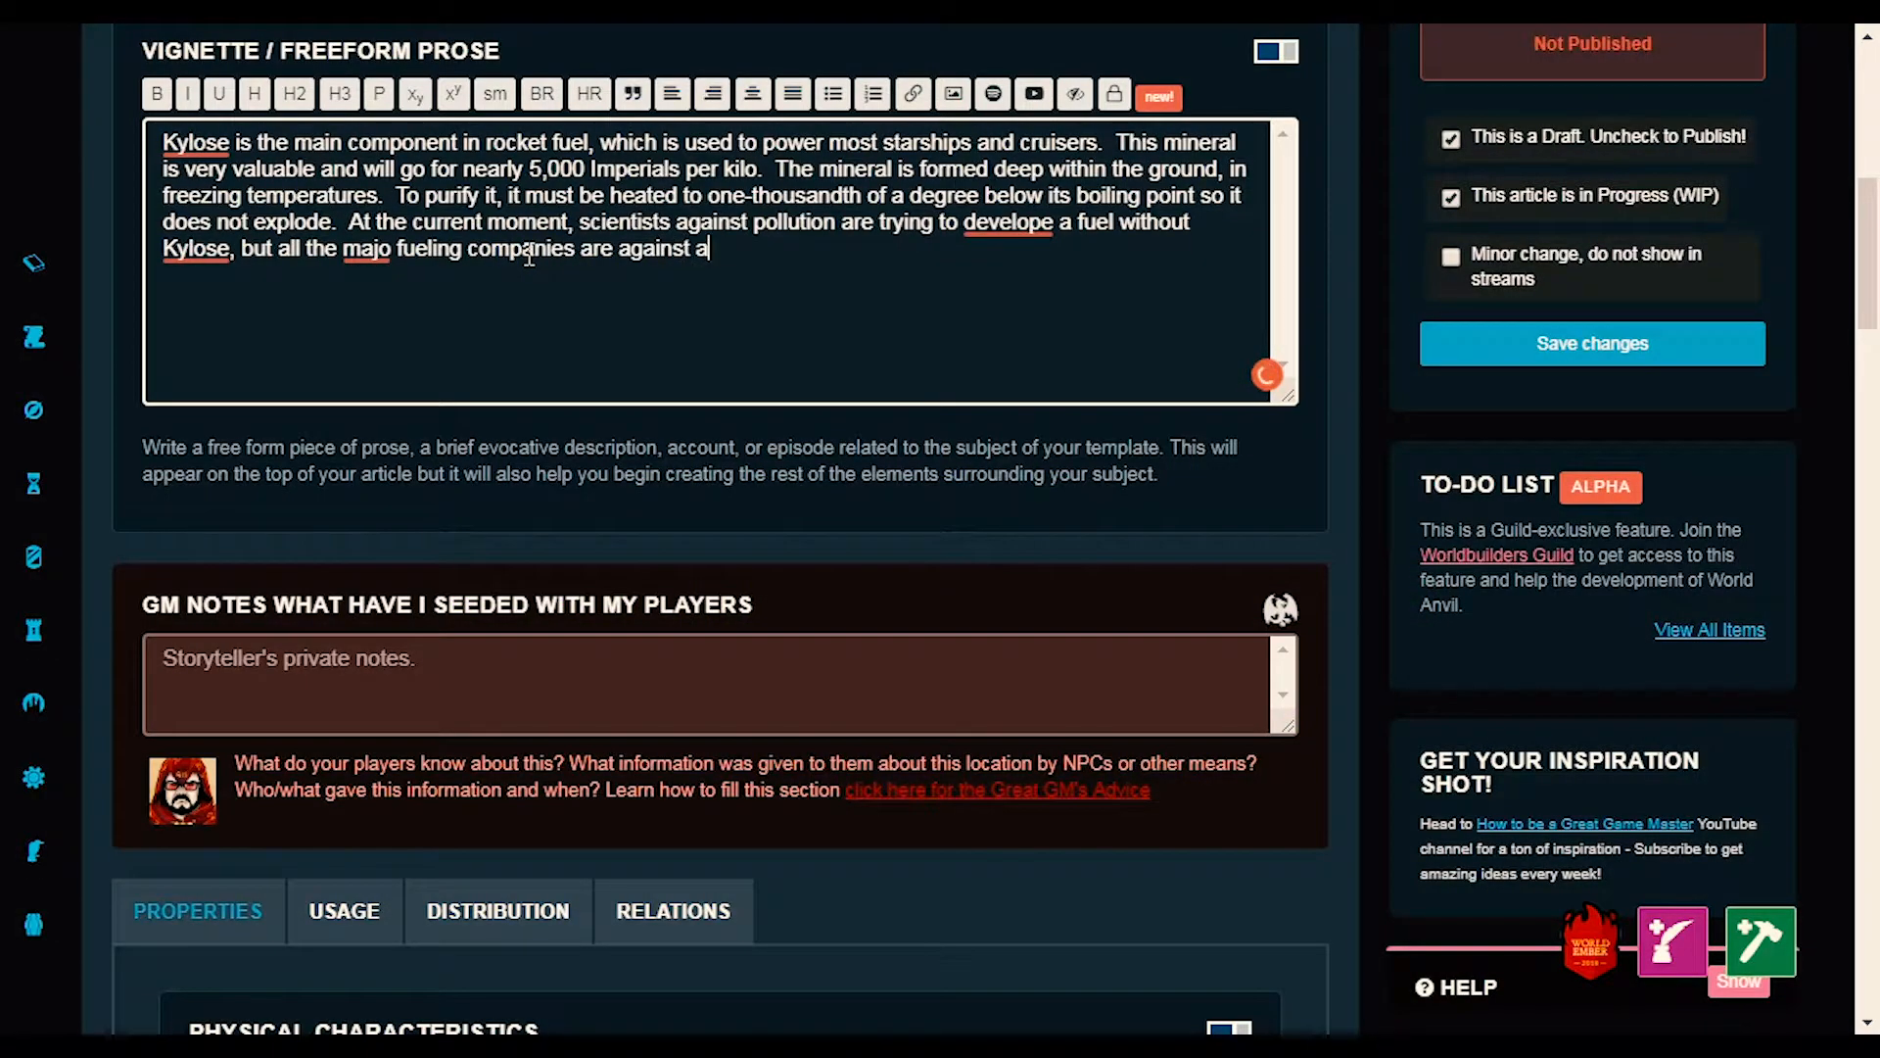
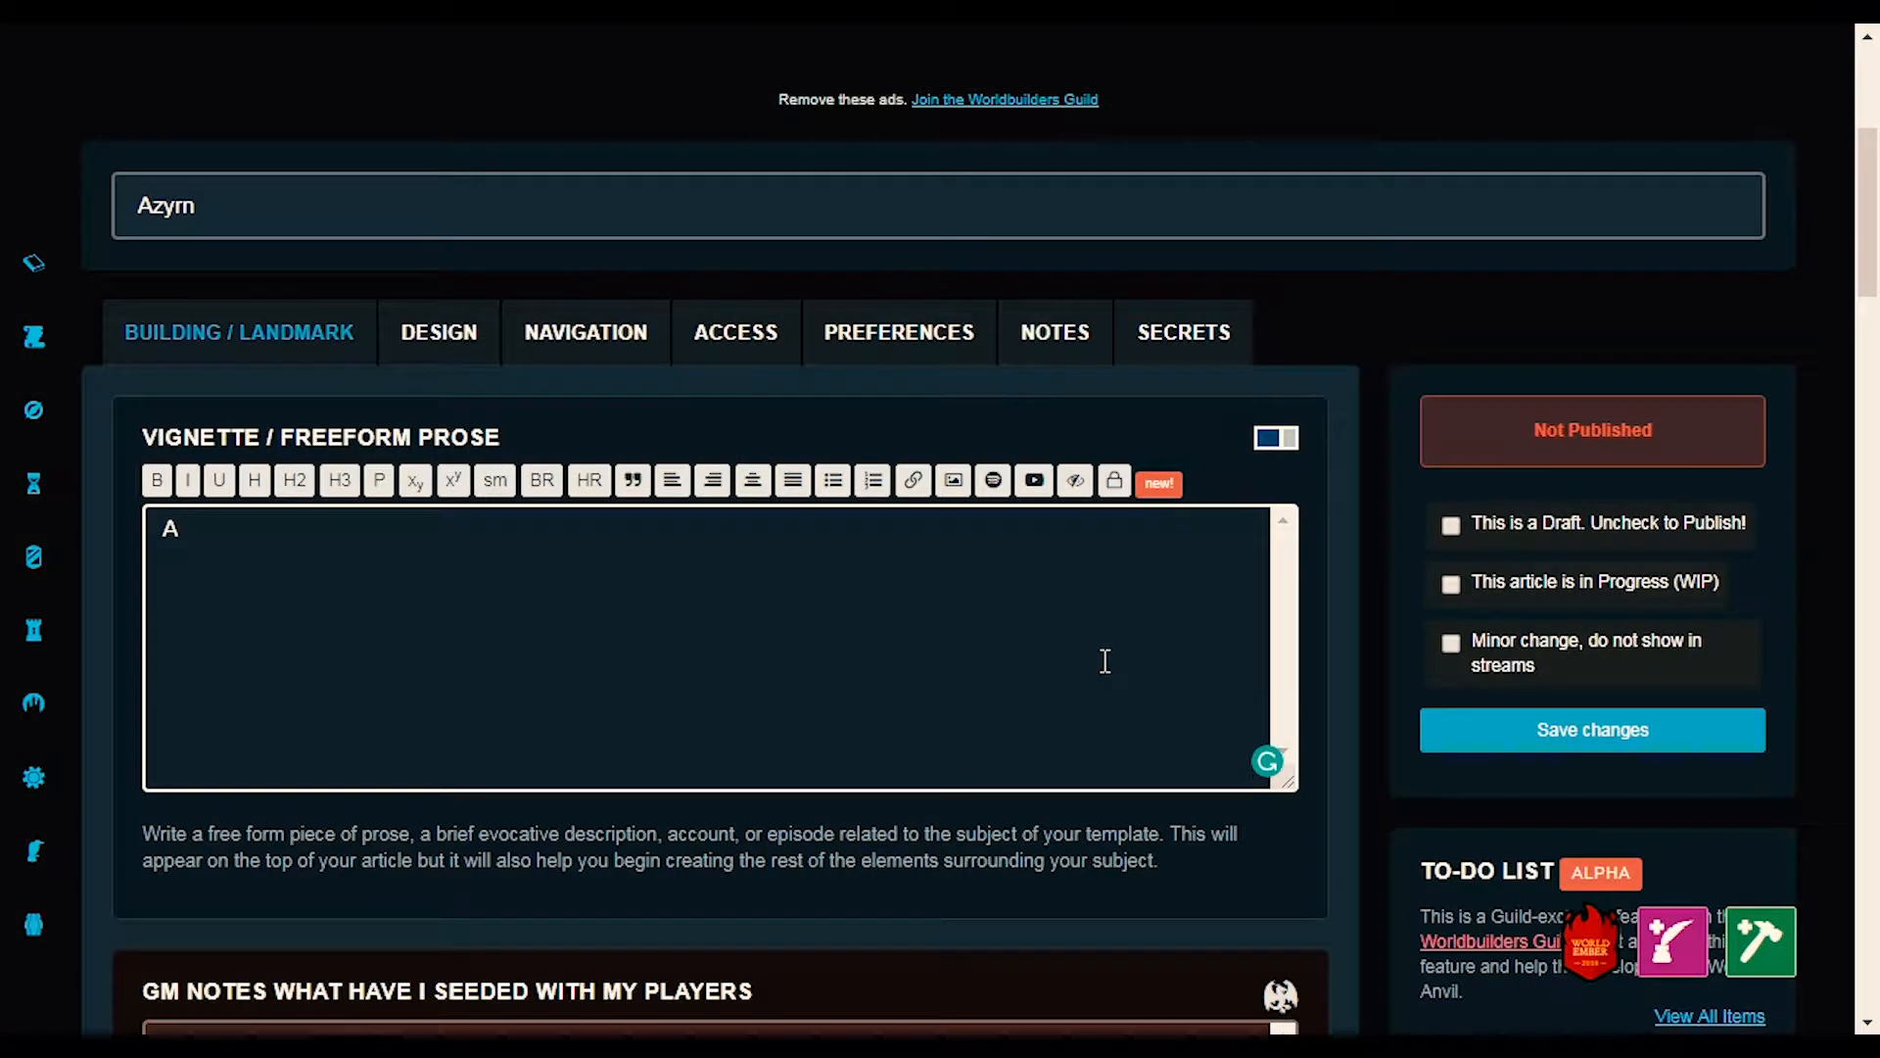
- Begin the vignette of the Azyrn article with "Azyrn is the most fair settlement on Gyvron 3. It cares"
key(BackSpace)
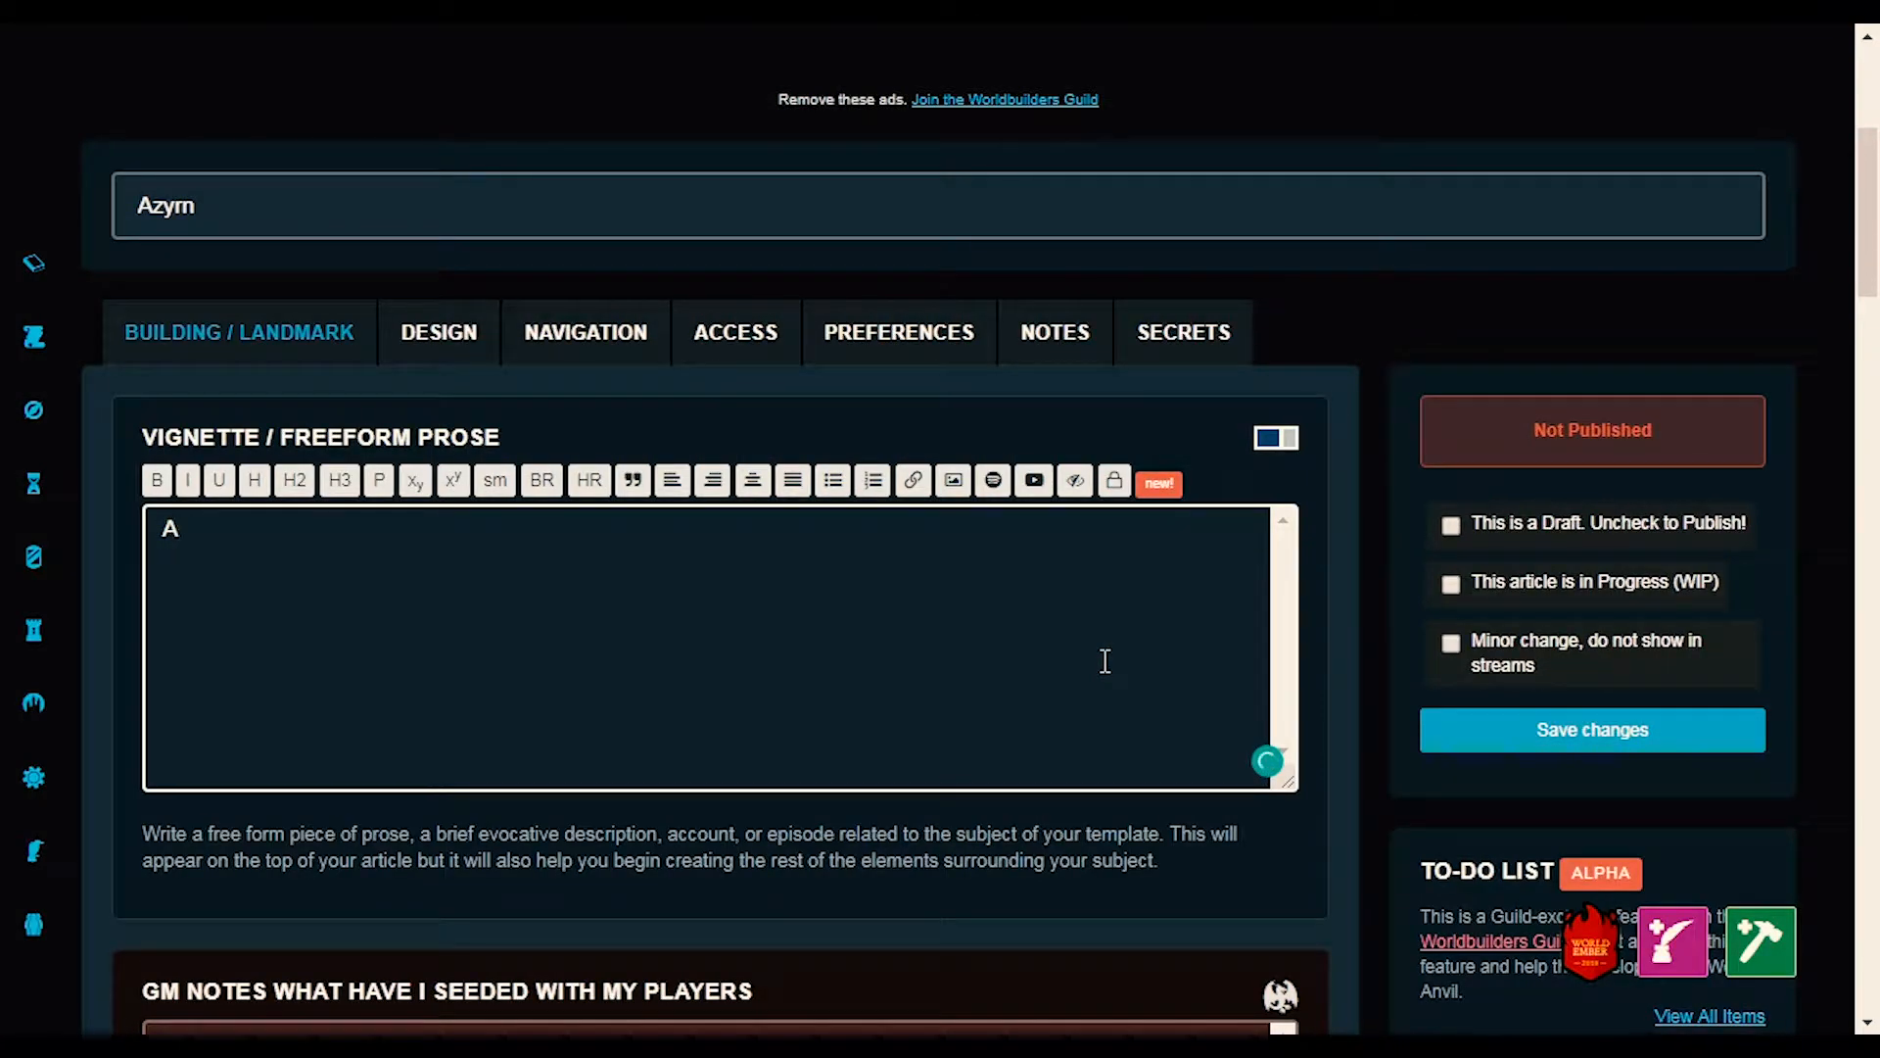
text(zym is the)
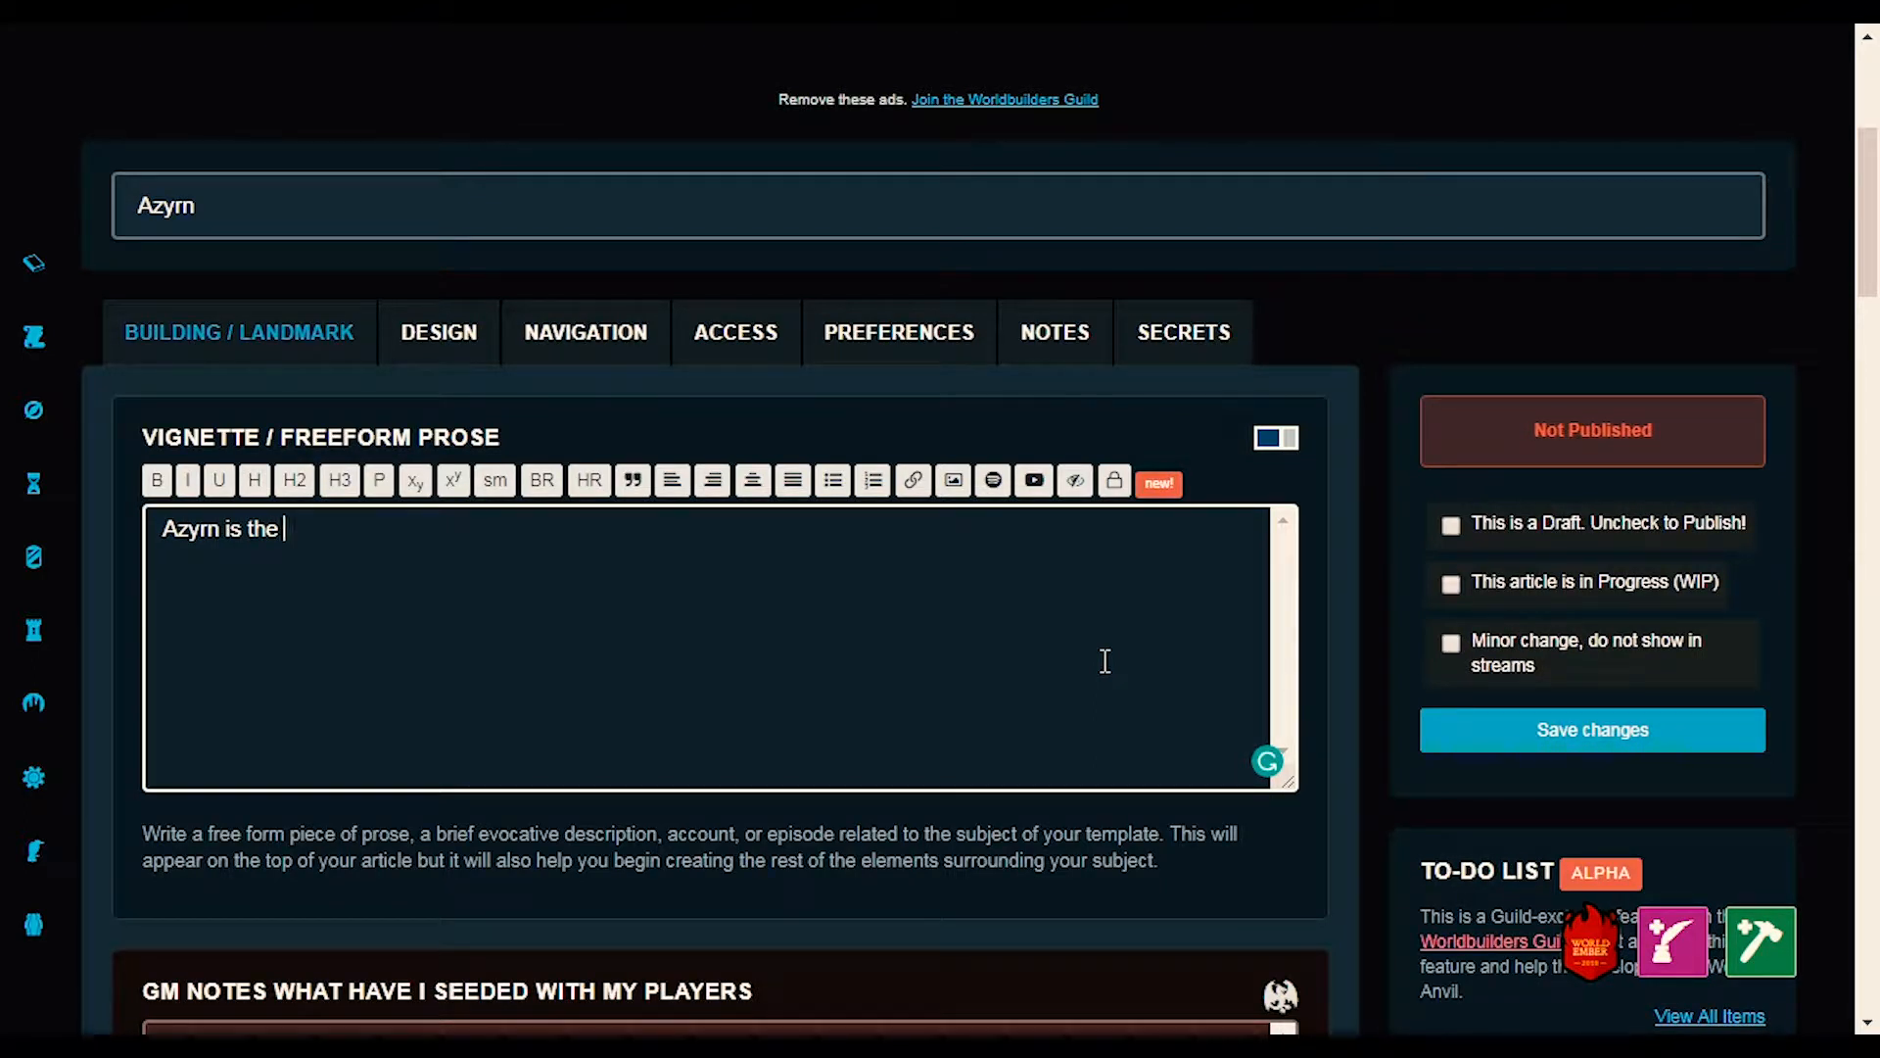
text( most fai)
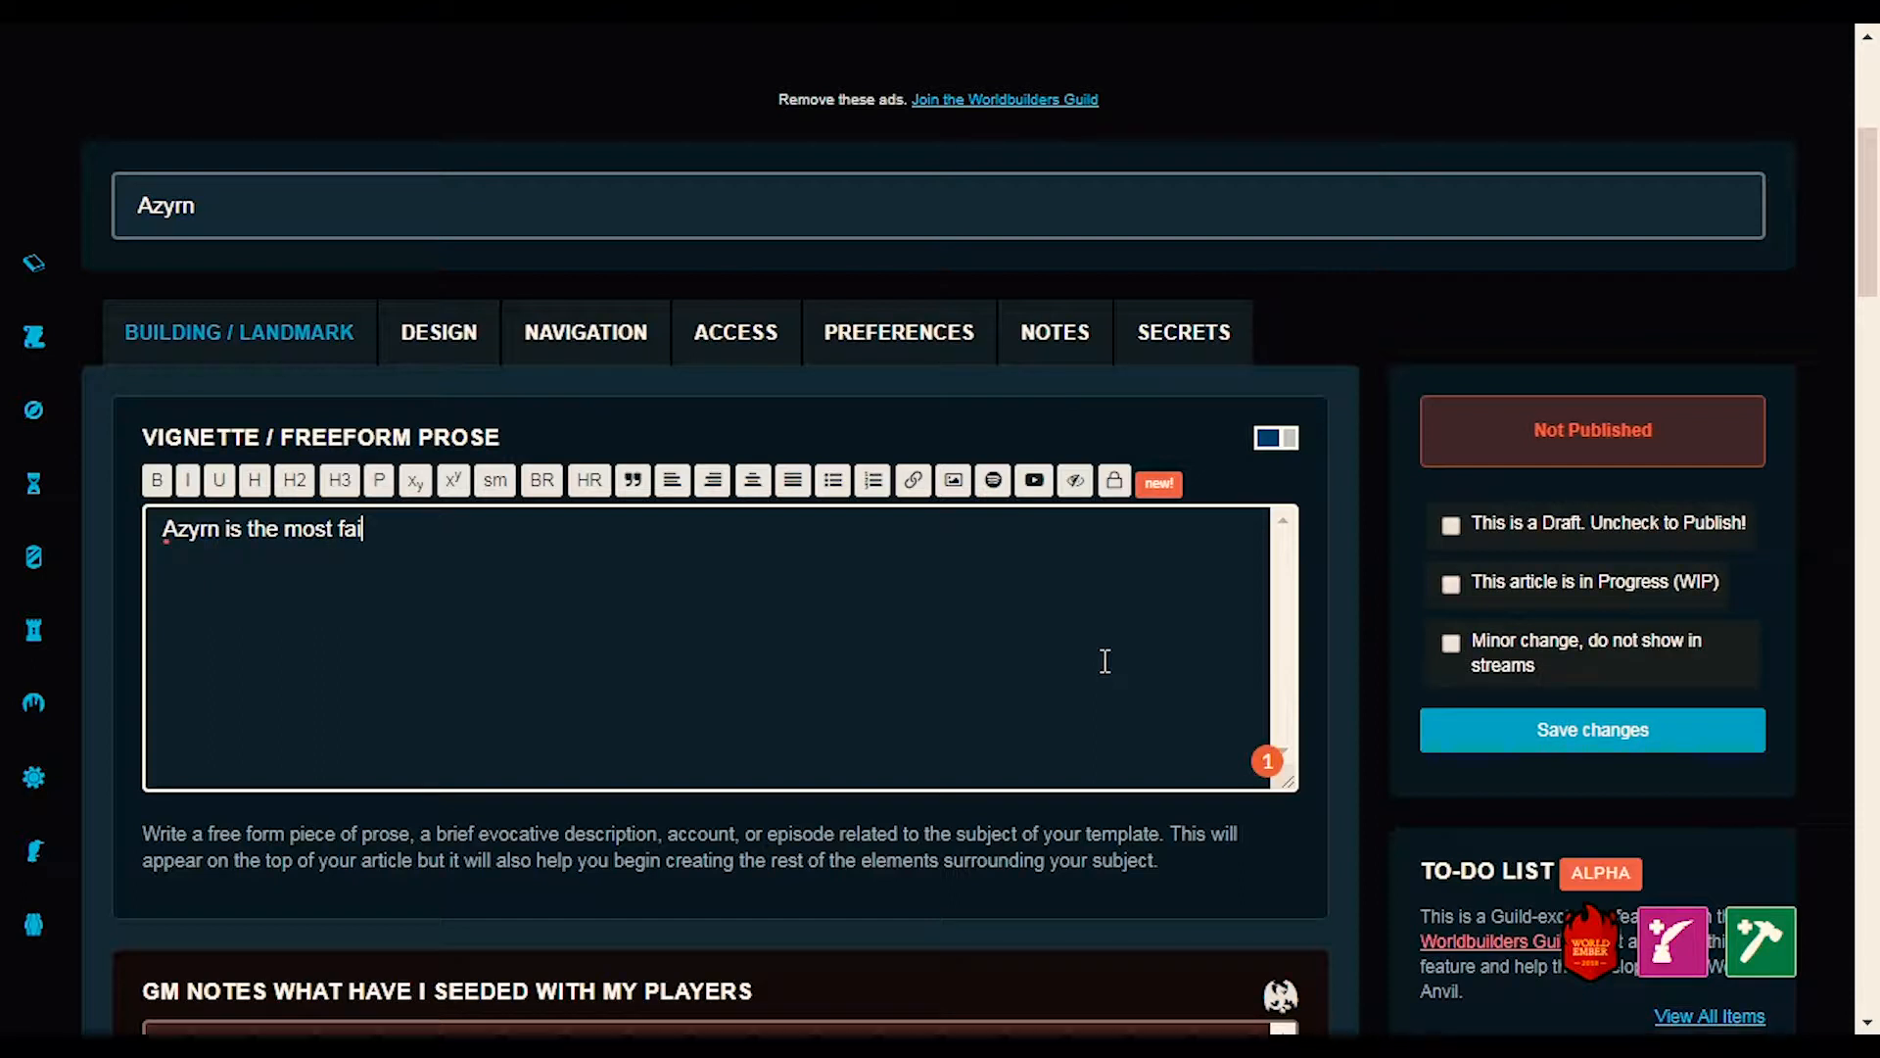
text(r settlement )
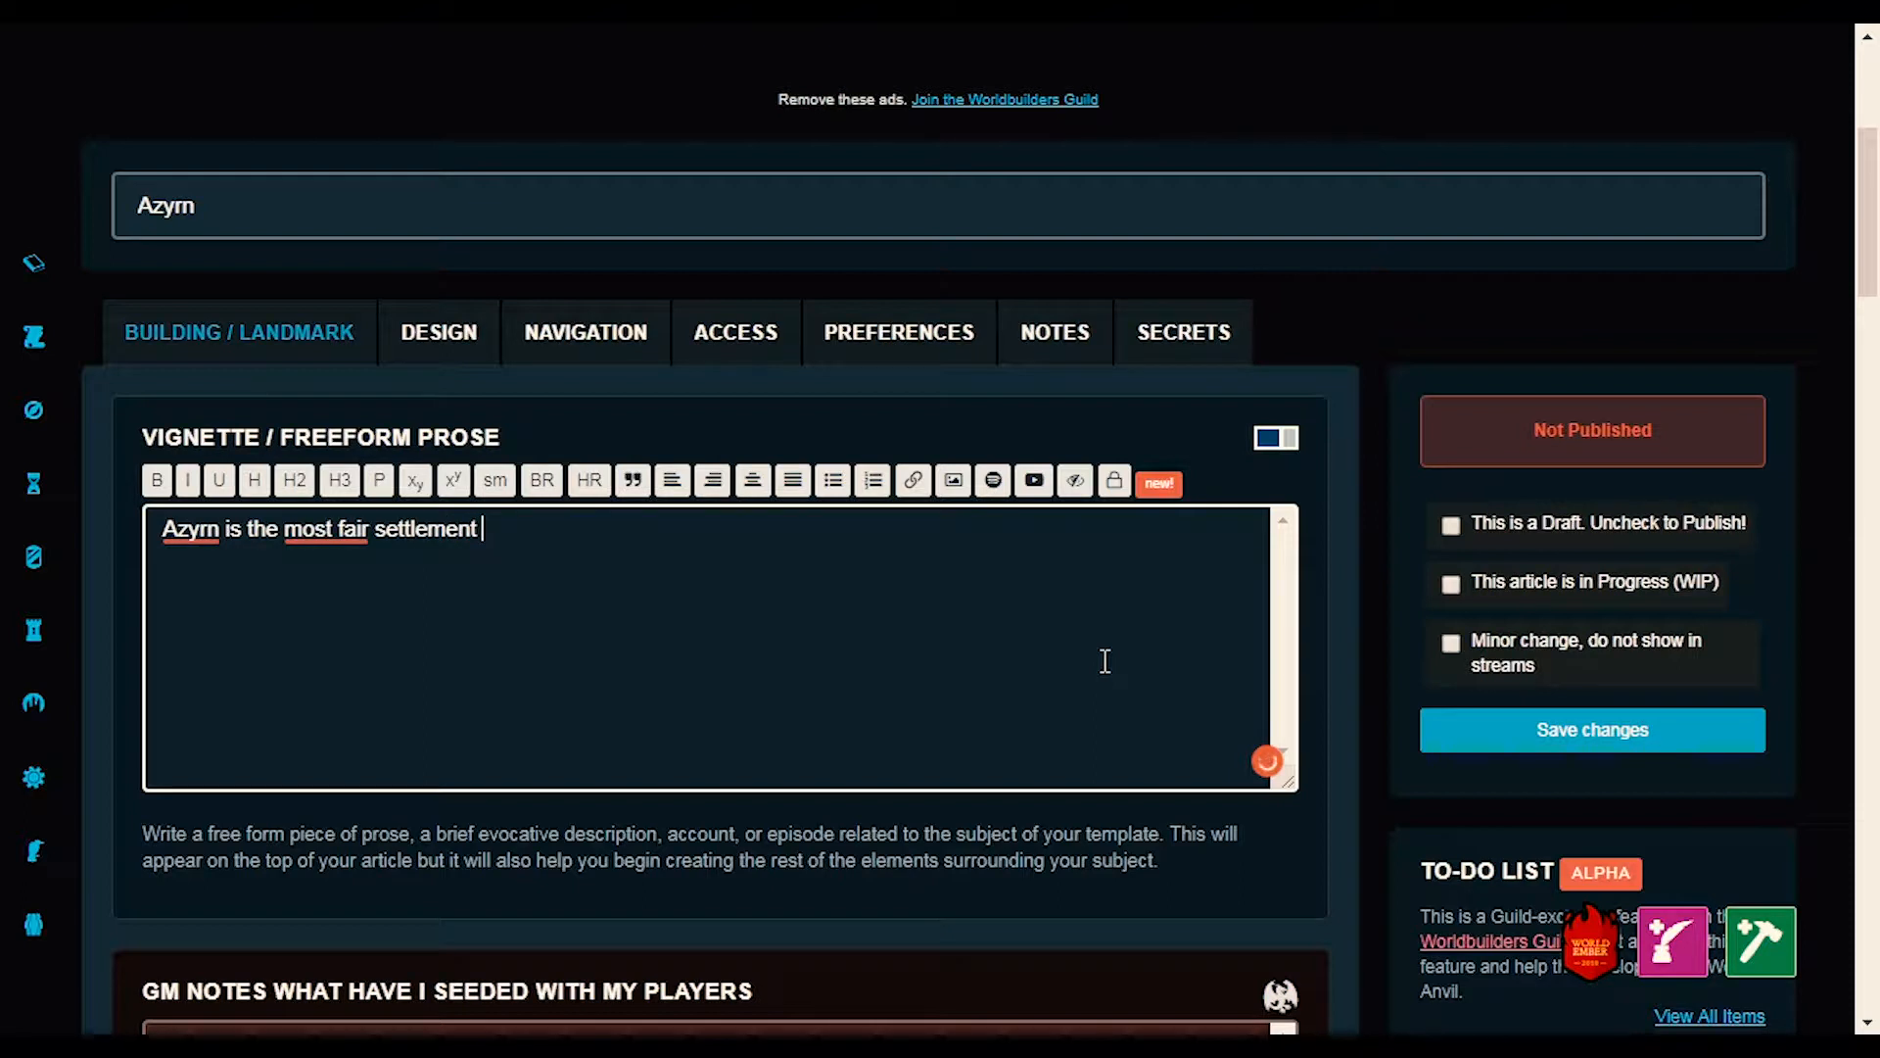
text(on Gyv)
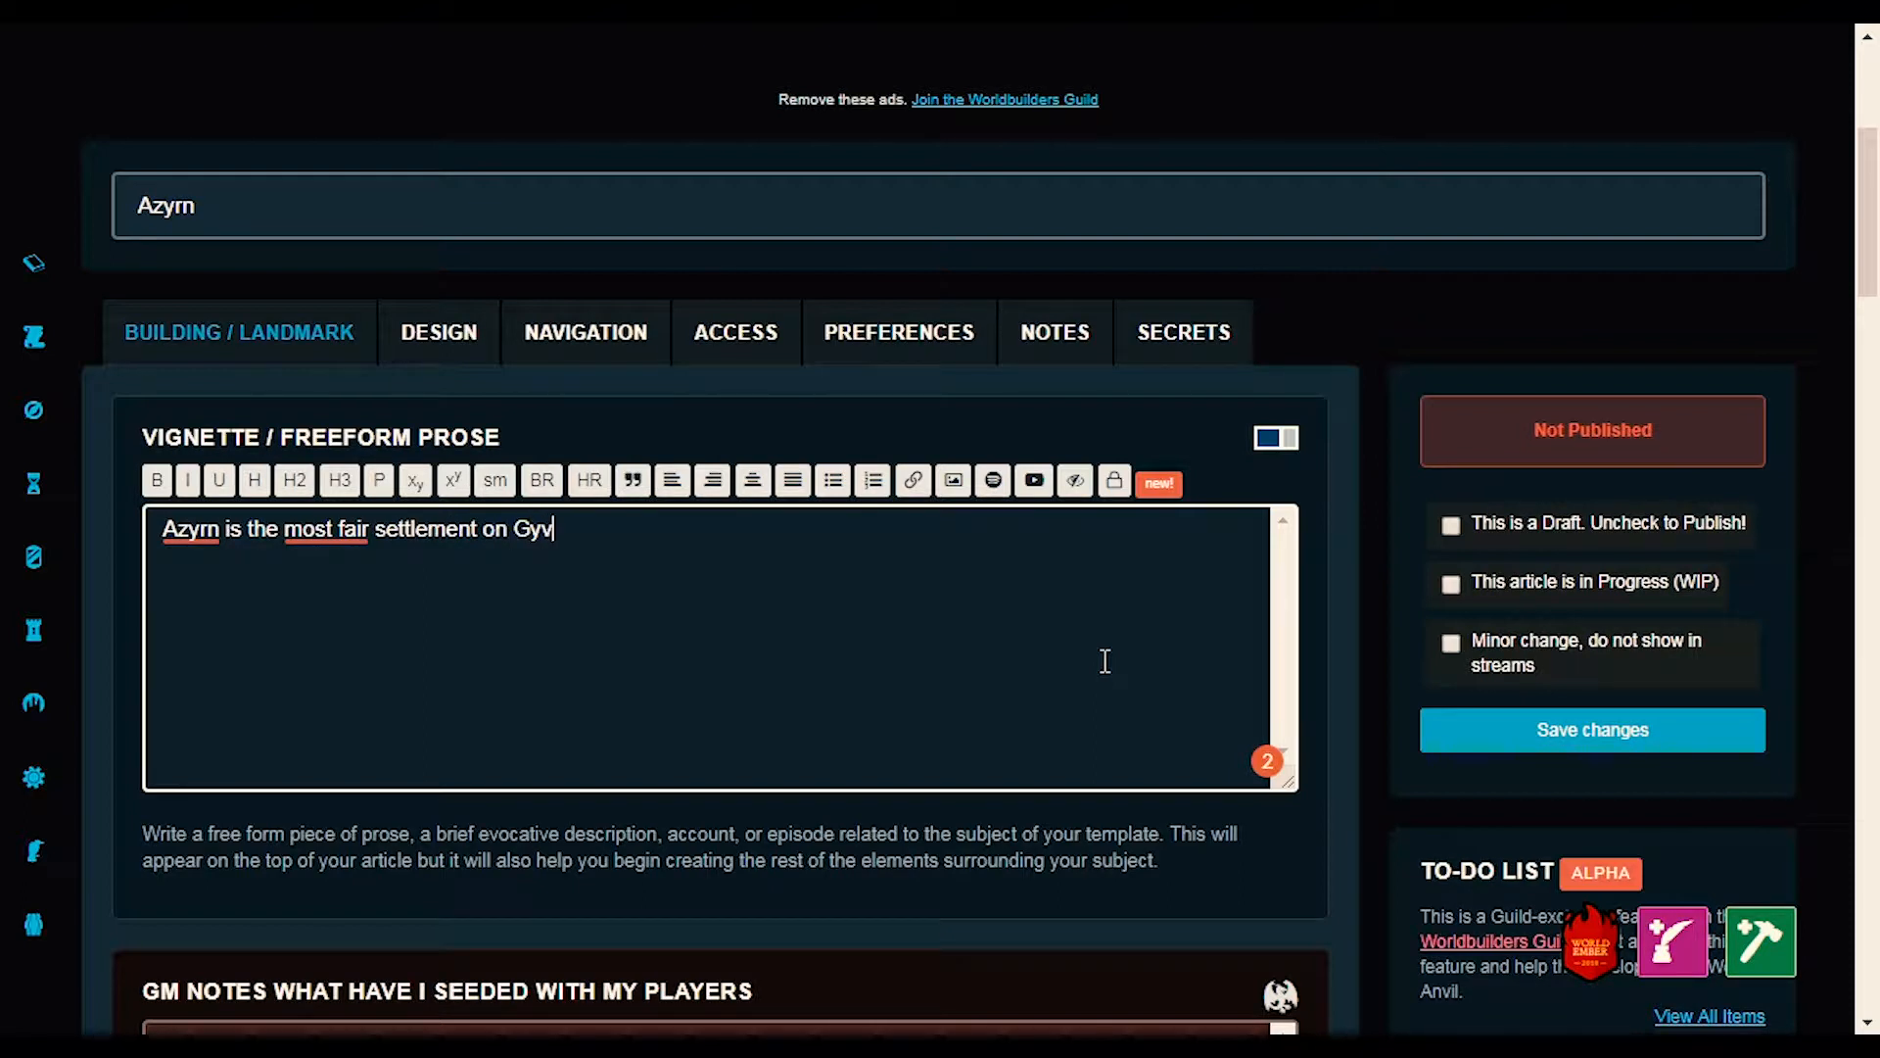
text(ron 3.  It cares )
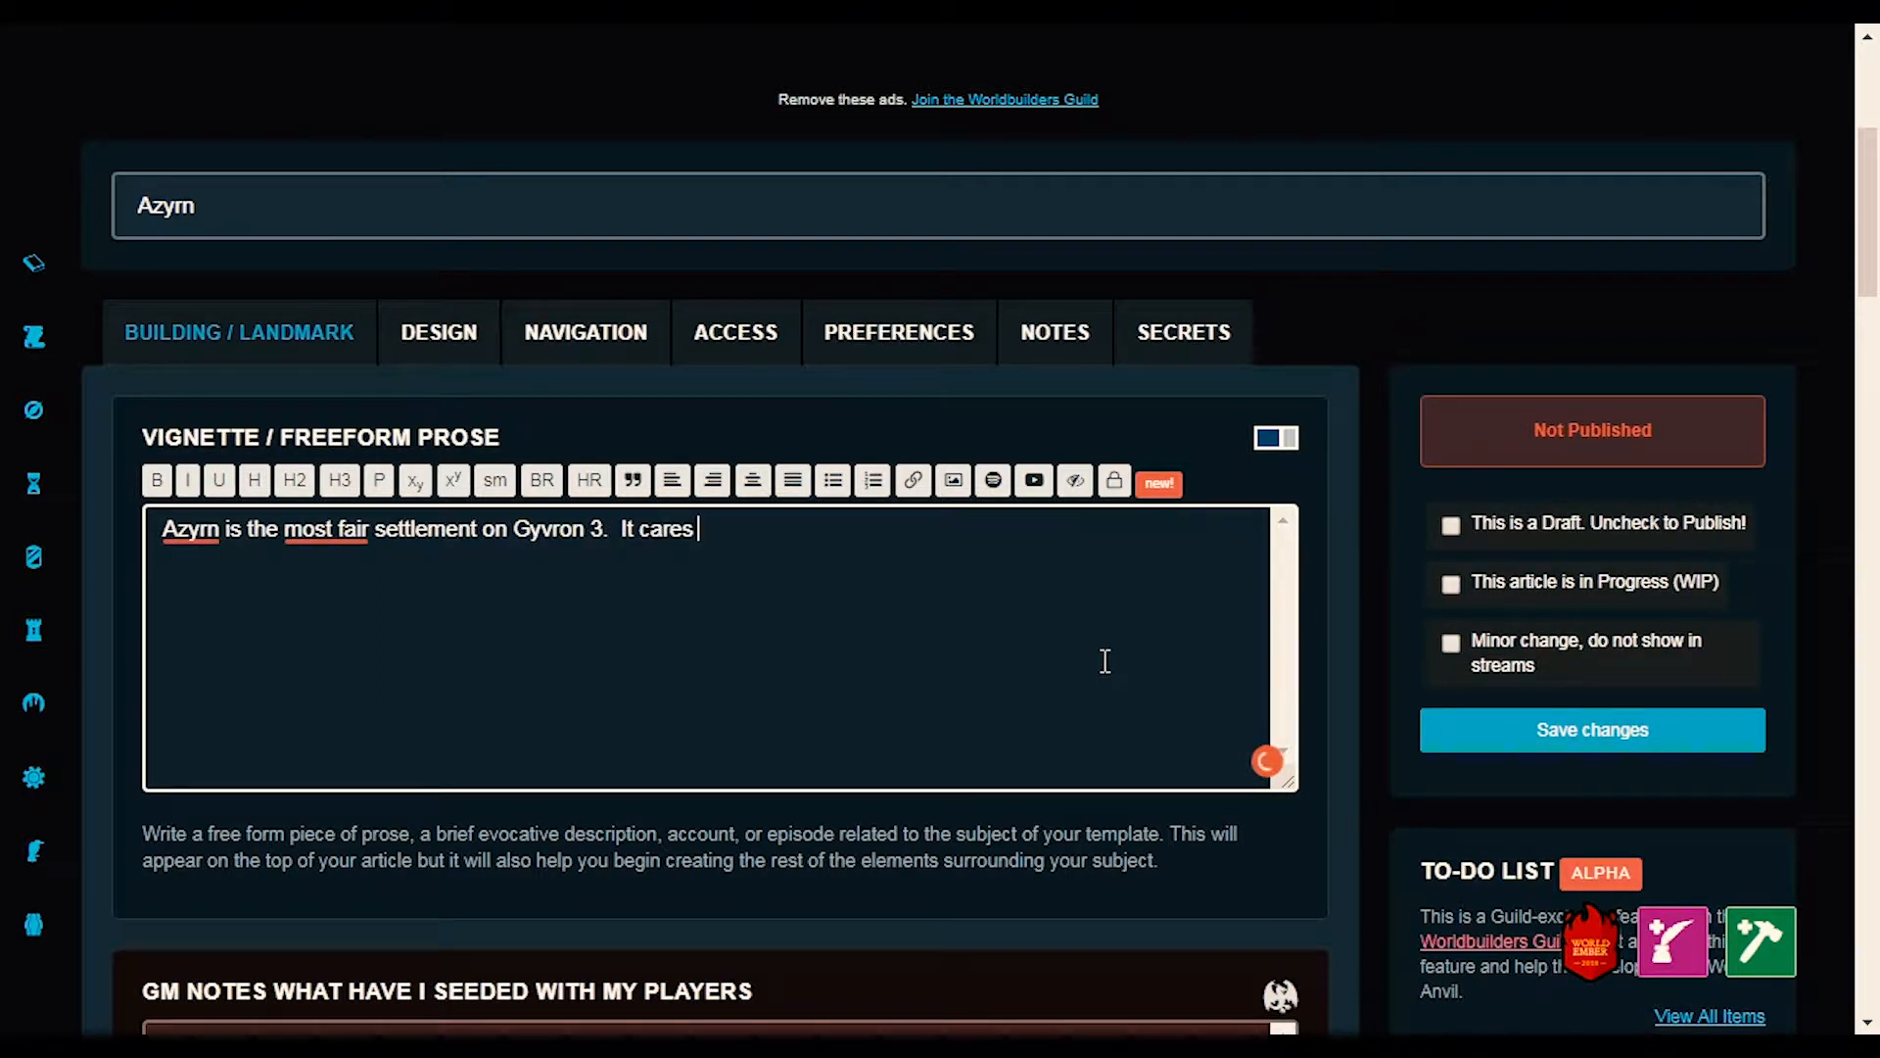
- Continue the sentence with "more about the wellfare of its" and correct the misspelled word to "welfare"
text(more ab)
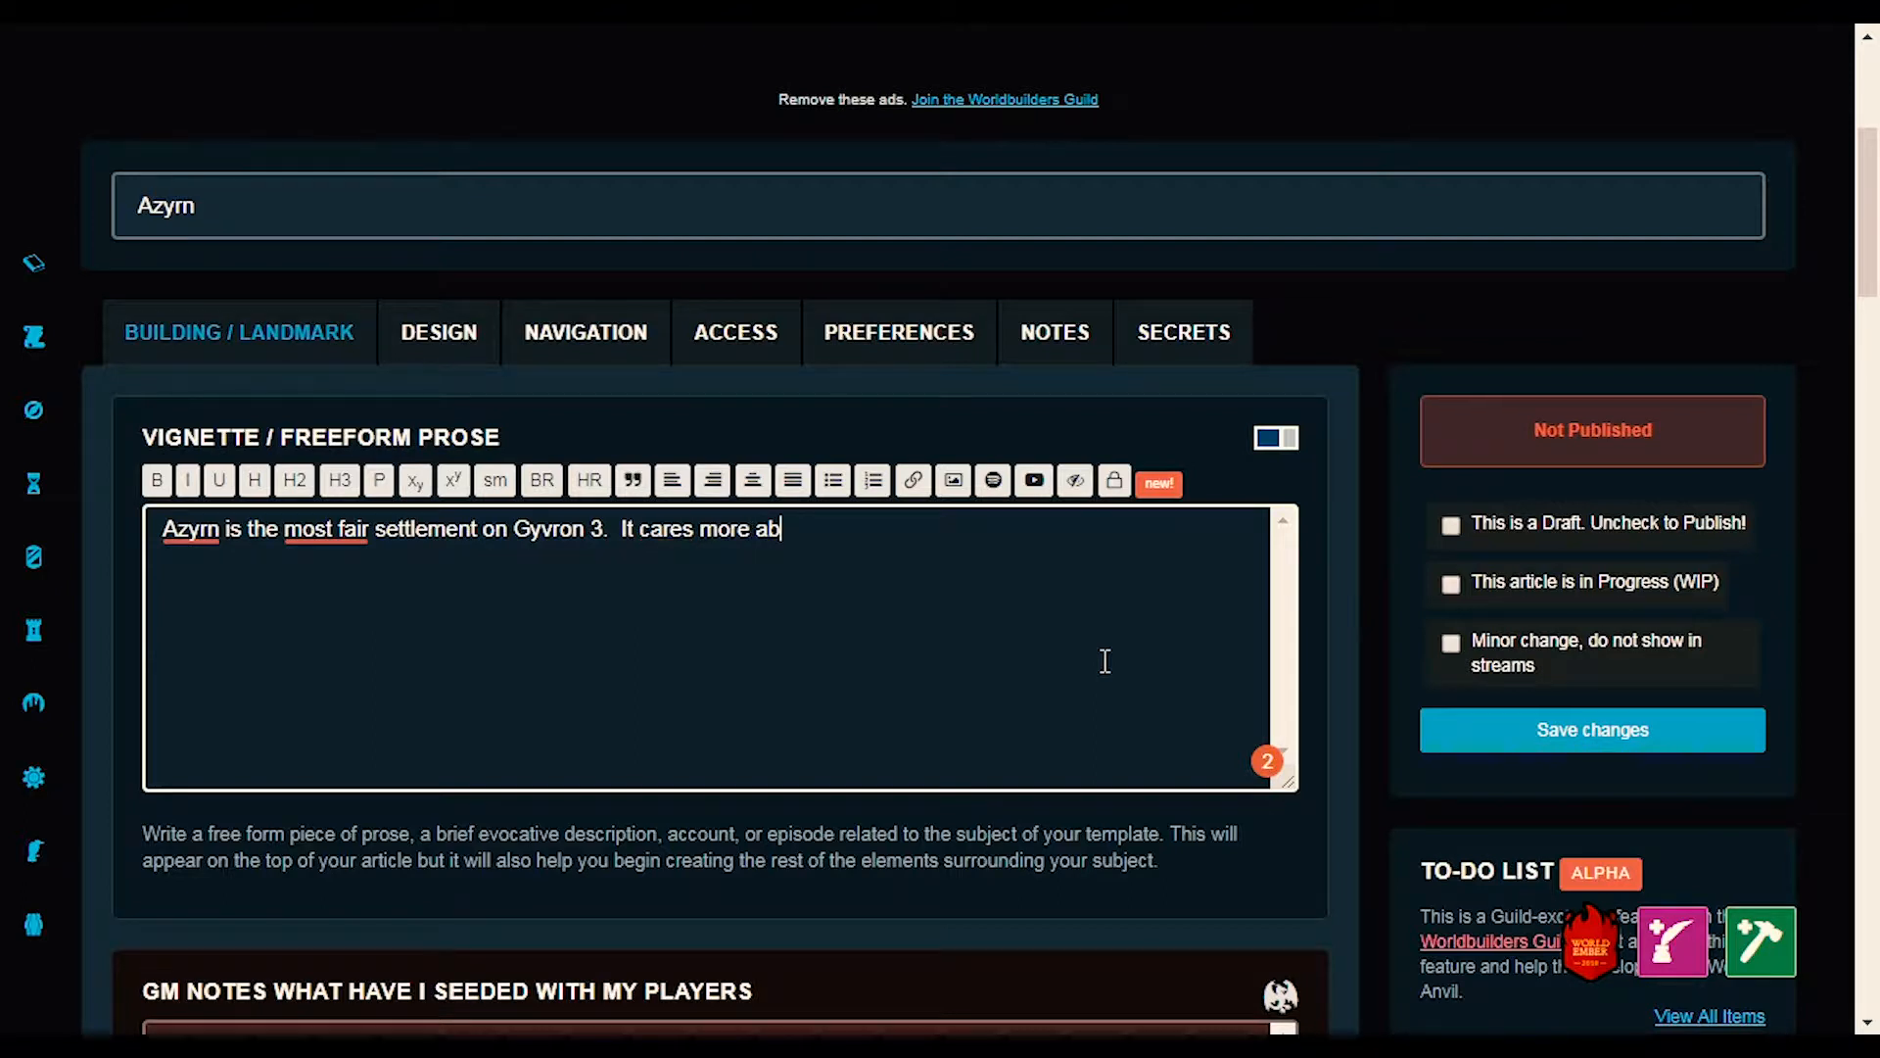
text(out the wellfare of)
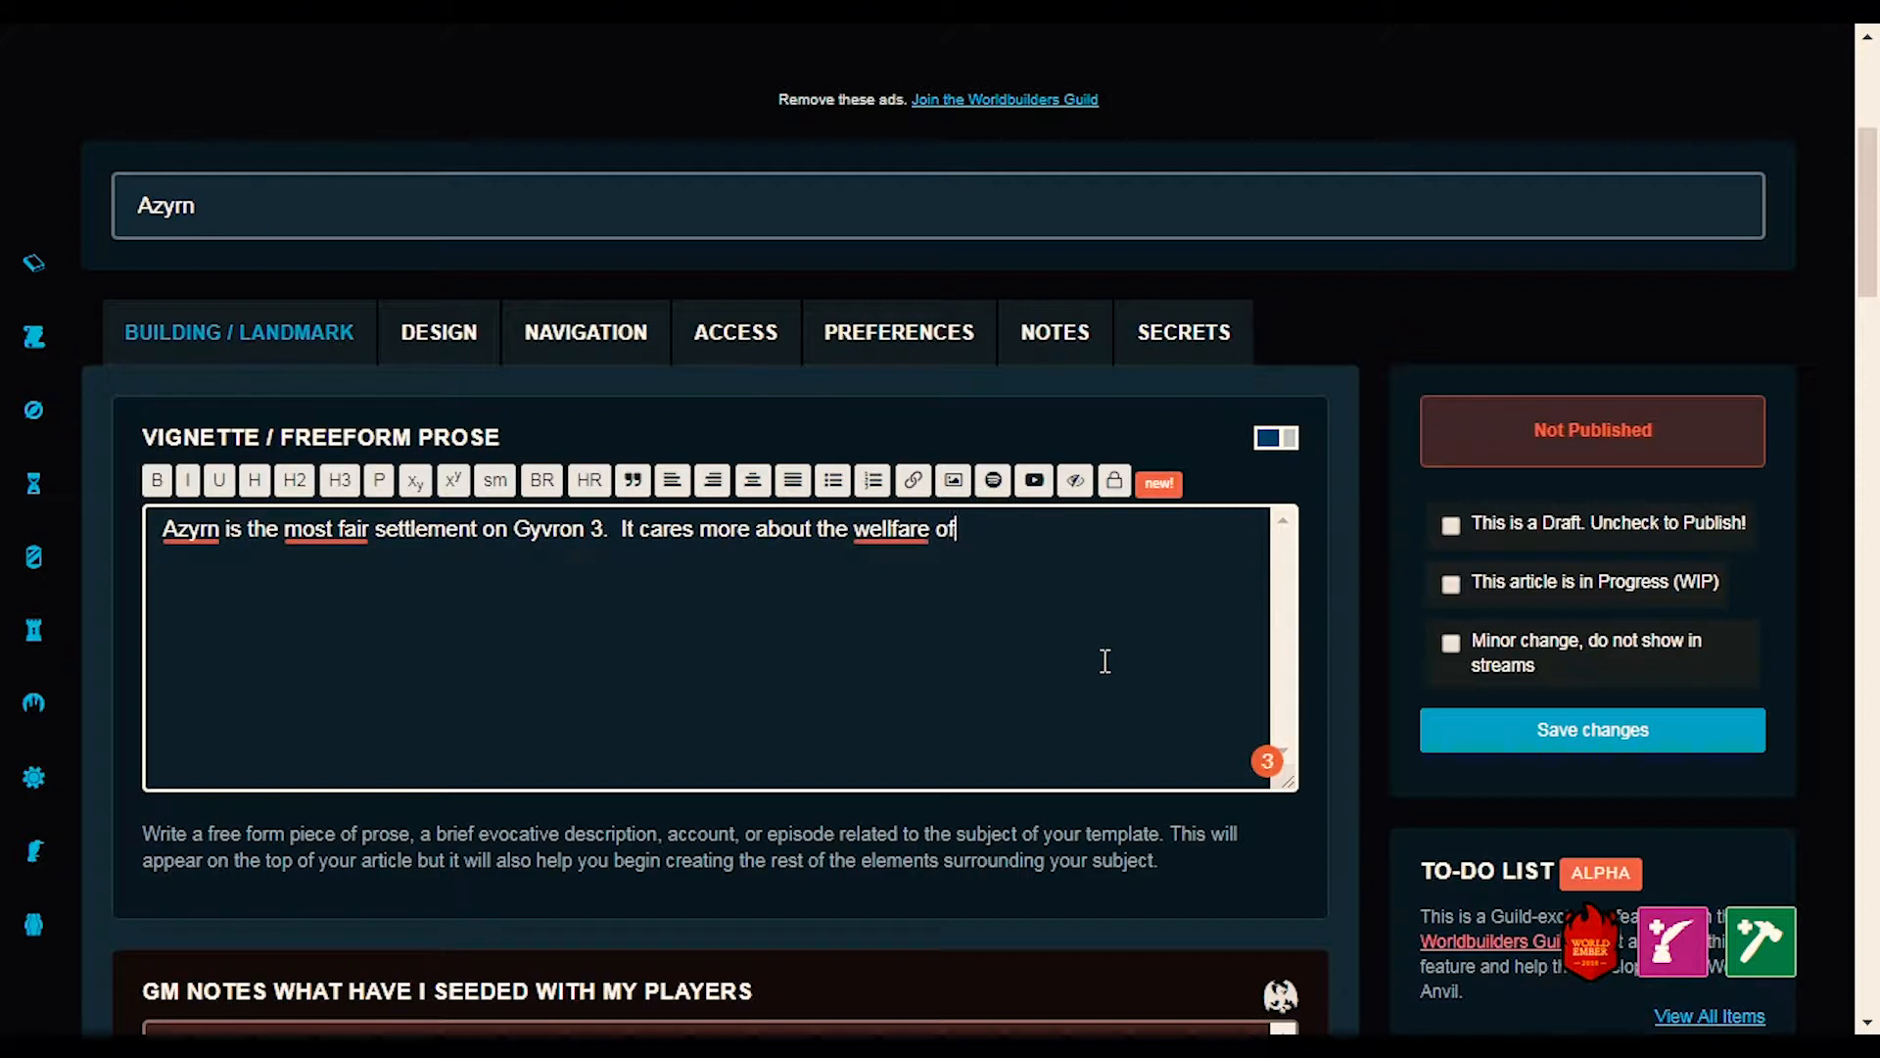
text( it)
key(BackSpace)
key(BackSpace)
key(BackSpace)
text(s)
mouse_move(892, 529)
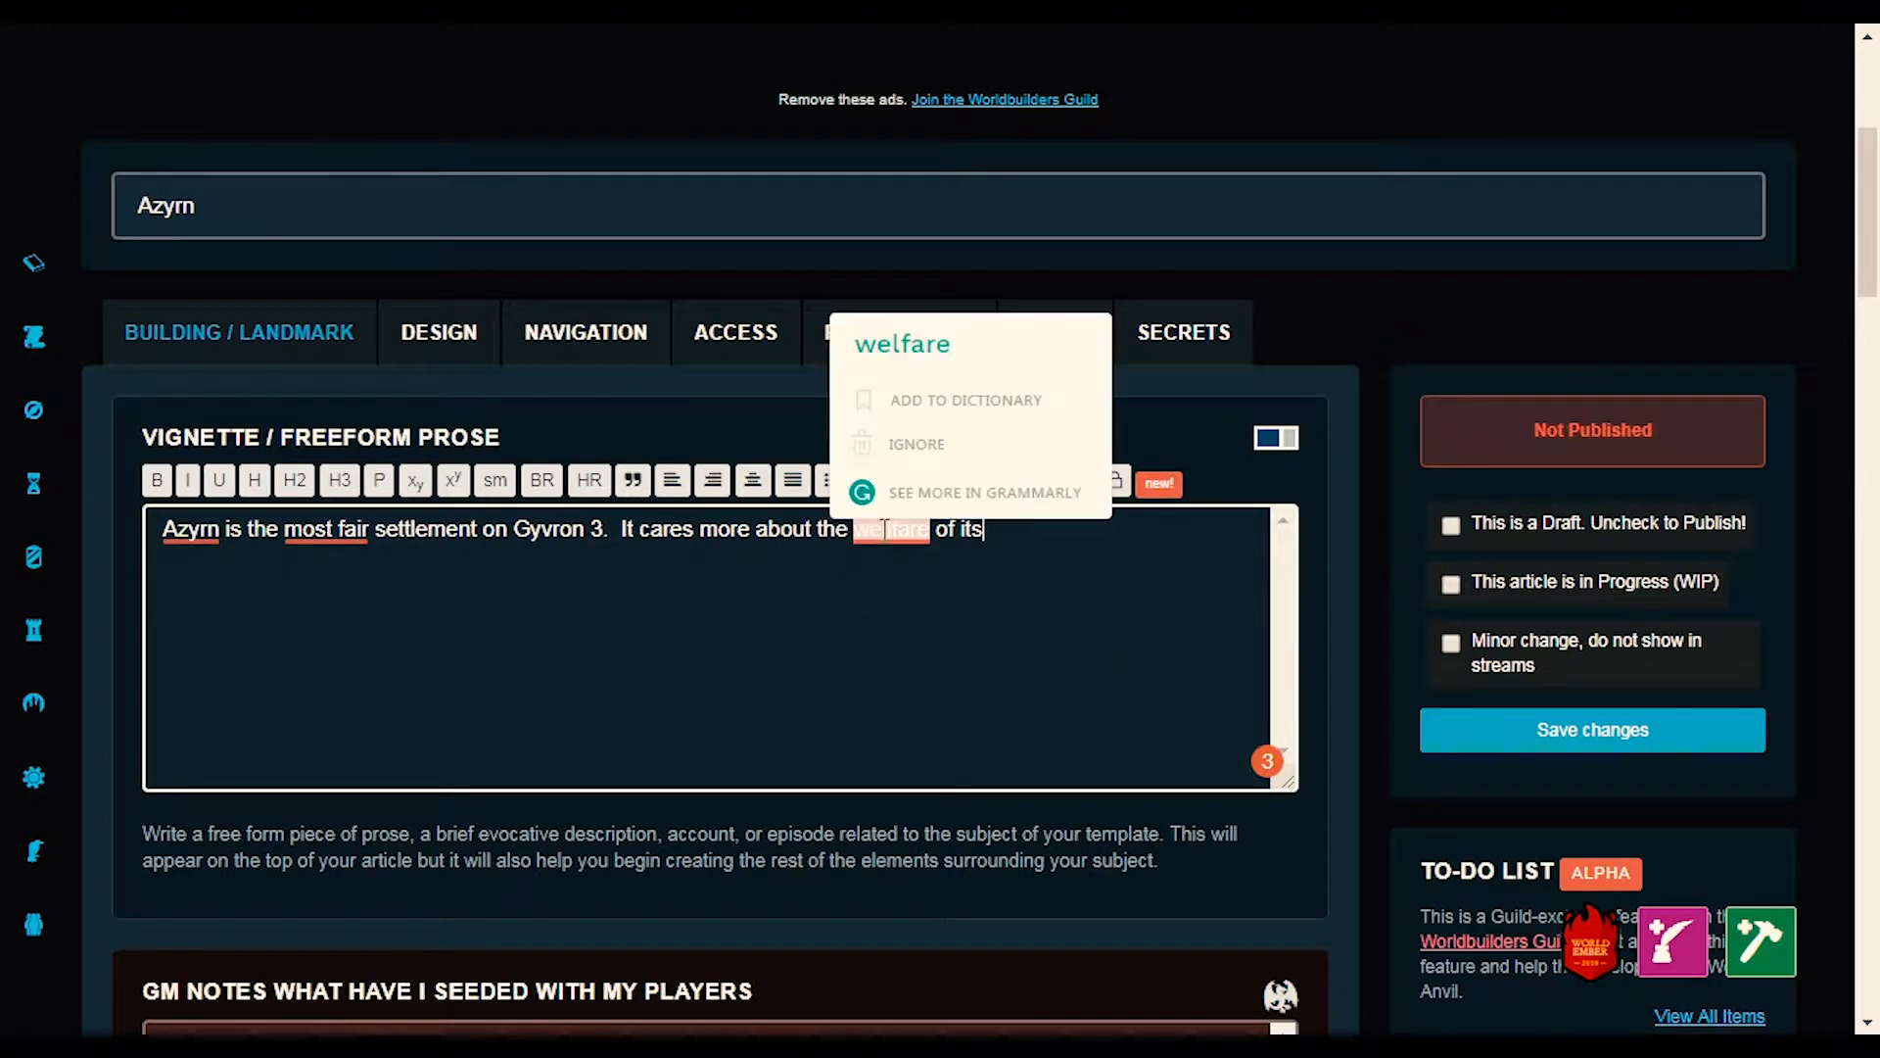
click(1029, 353)
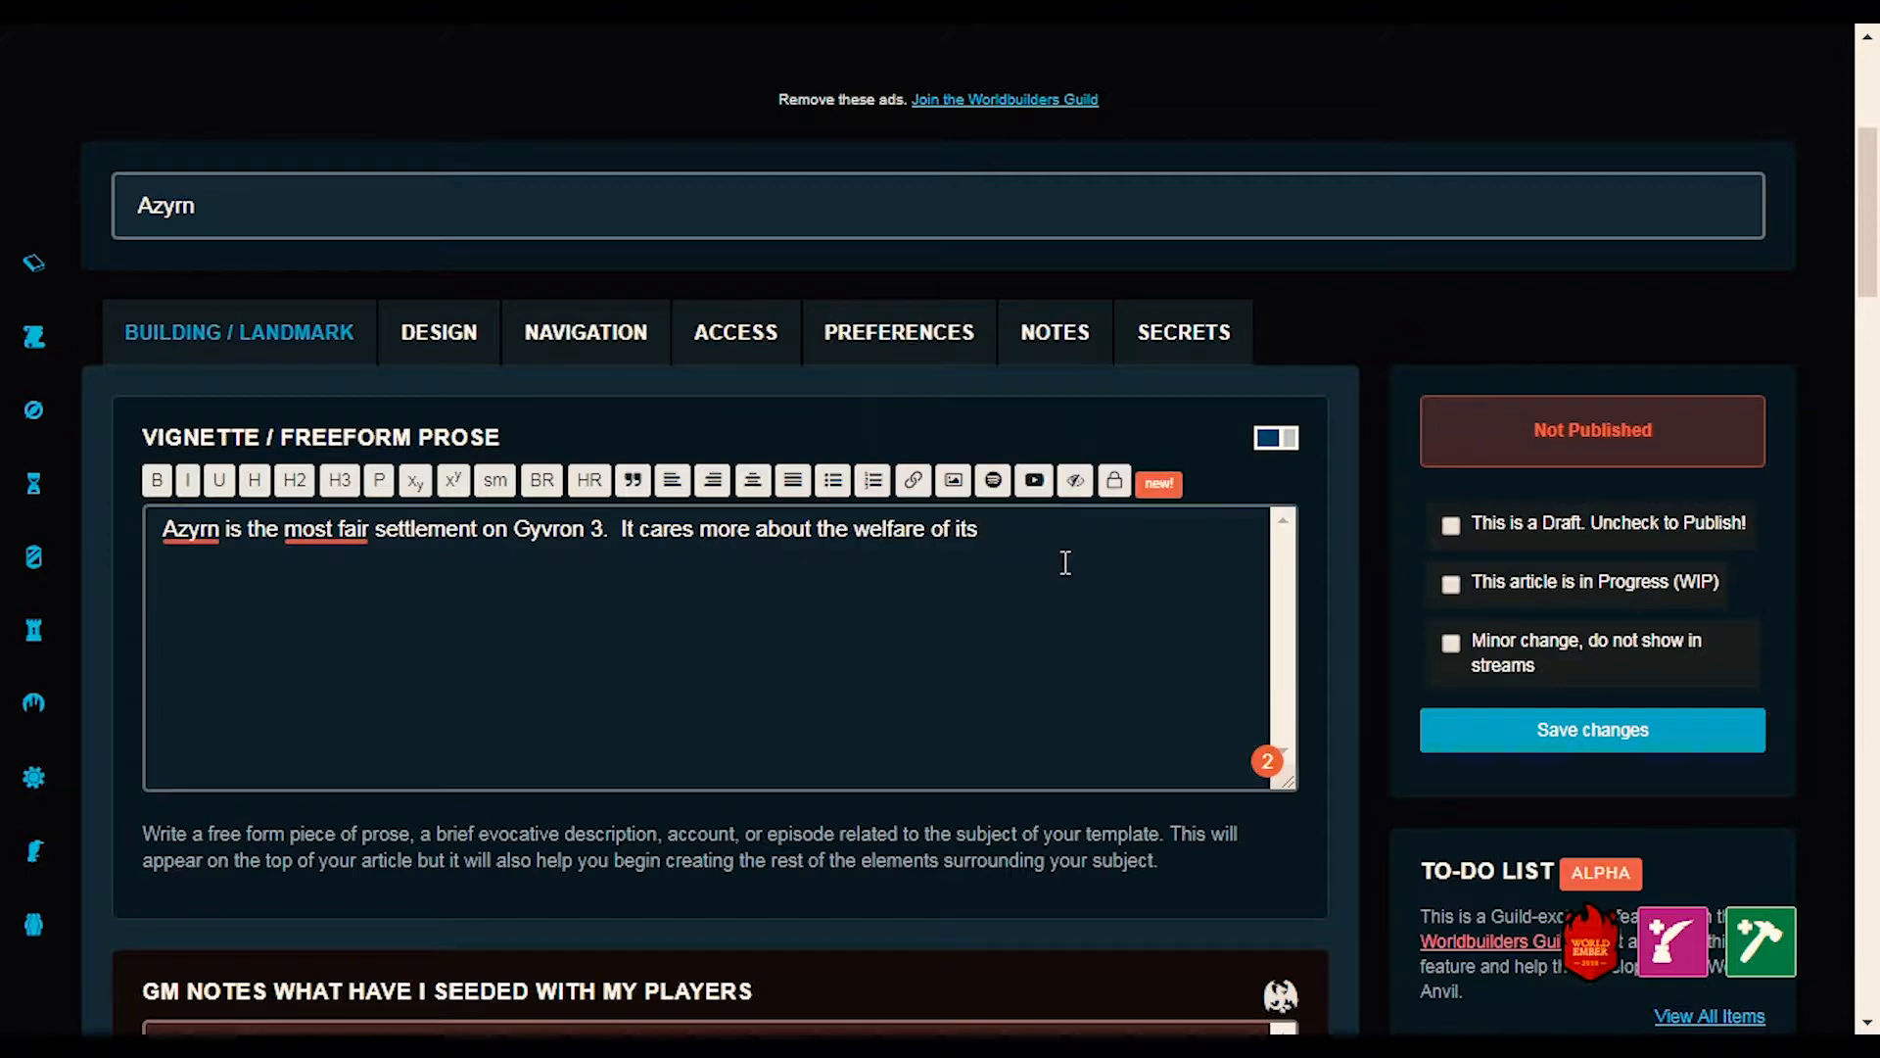
- Complete the sentence with "inhabitants than about its mining affairs" and replace "most fair" with "fairest"
text(i)
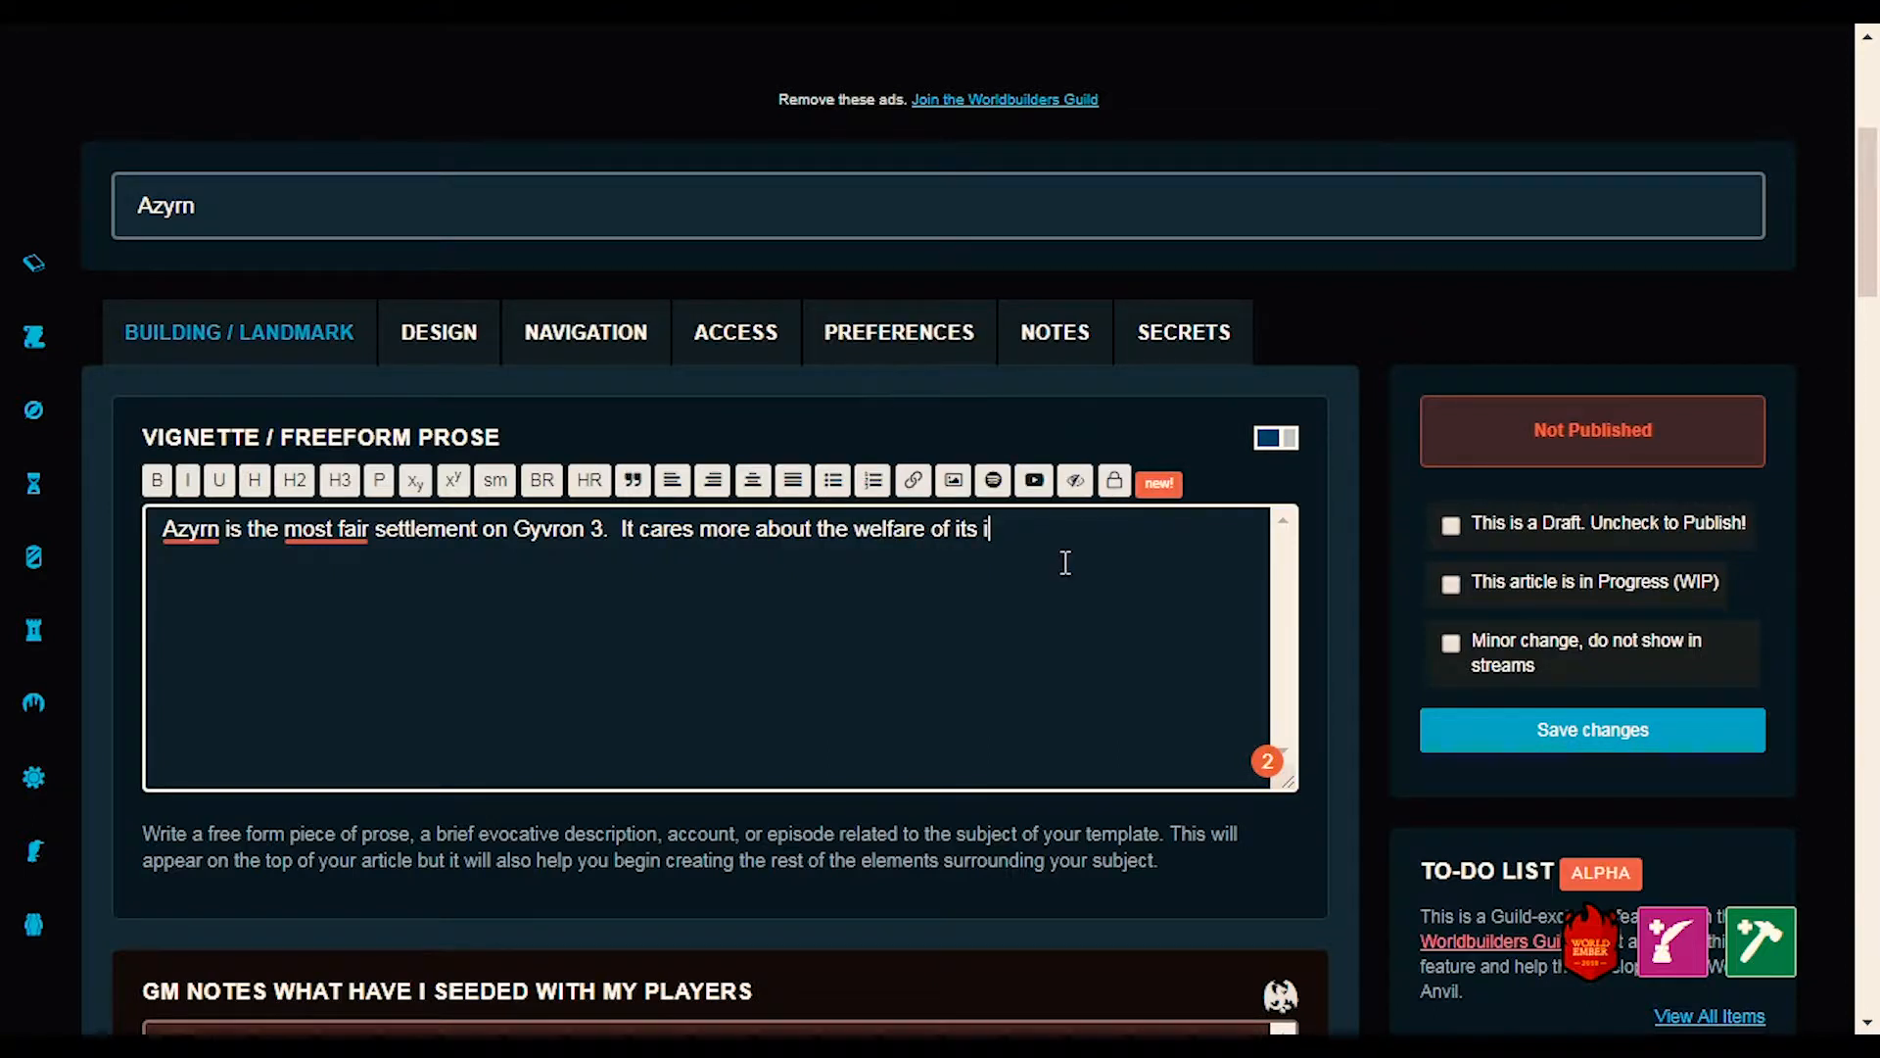
text(nhabitants than)
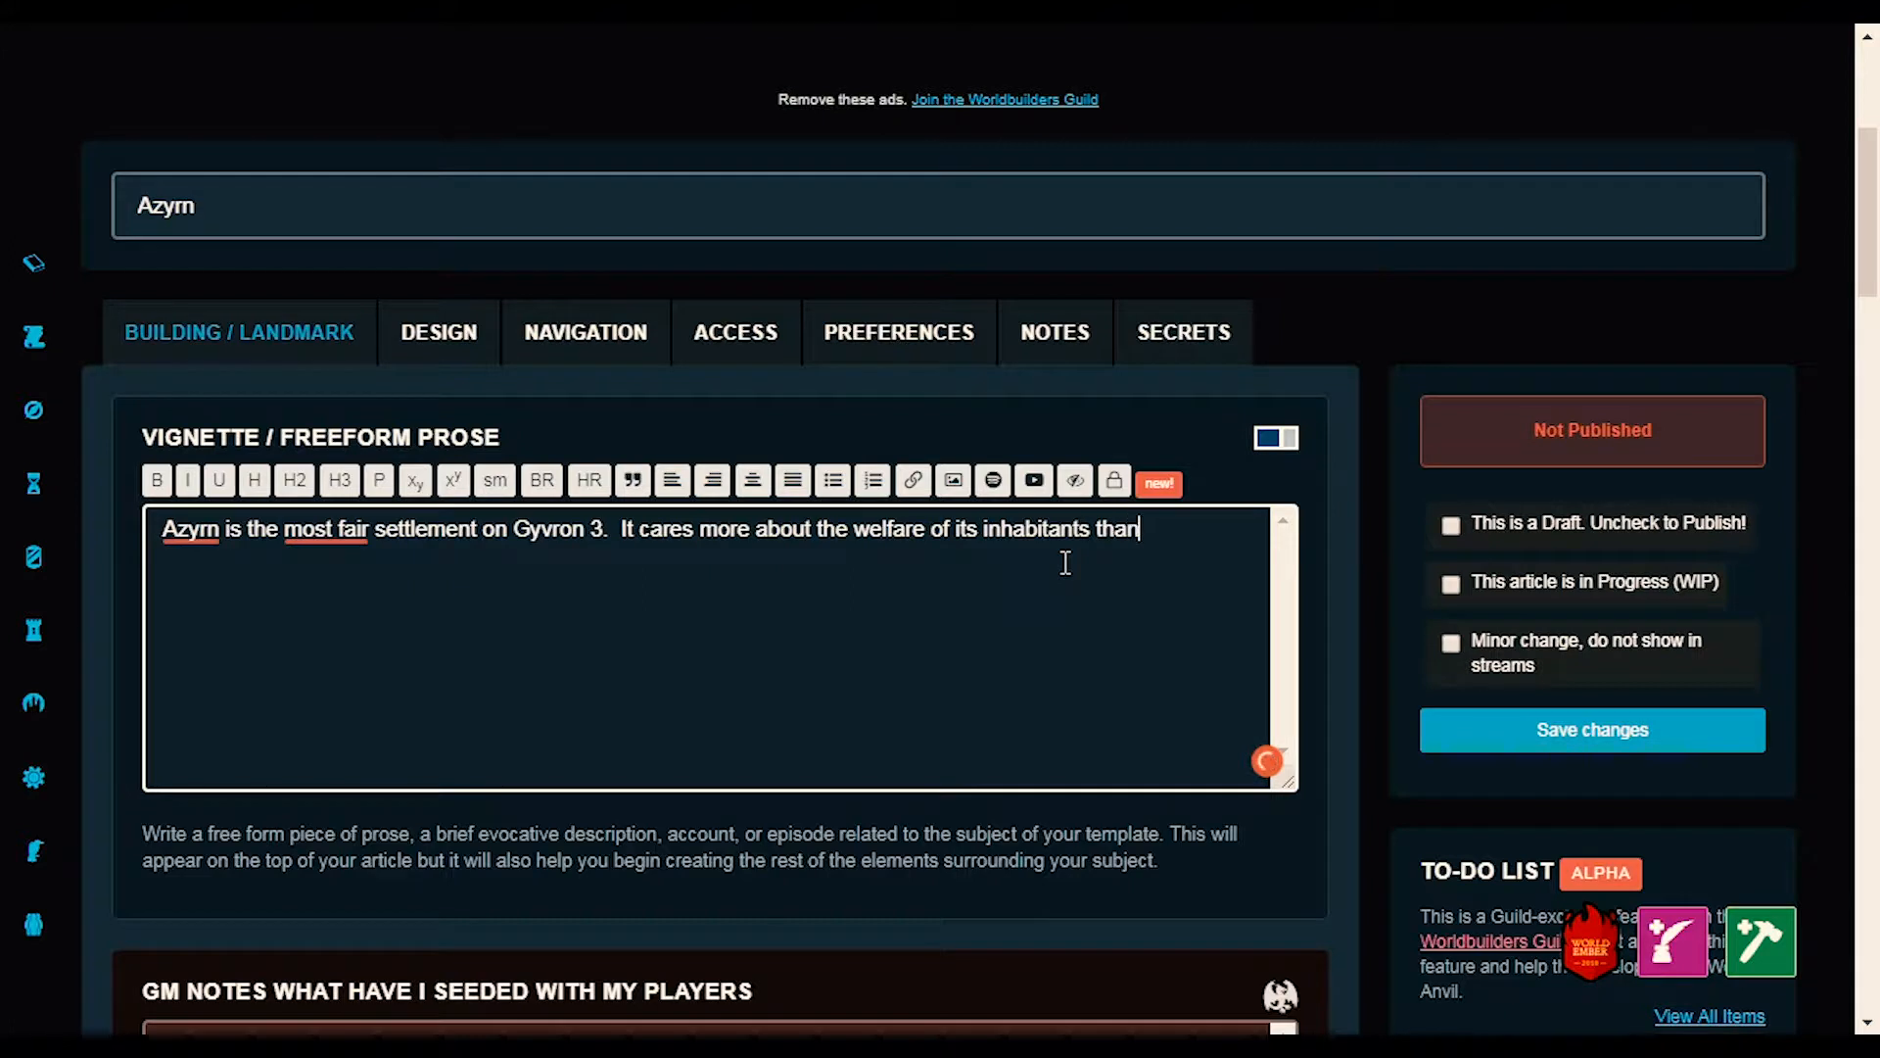
text( about its)
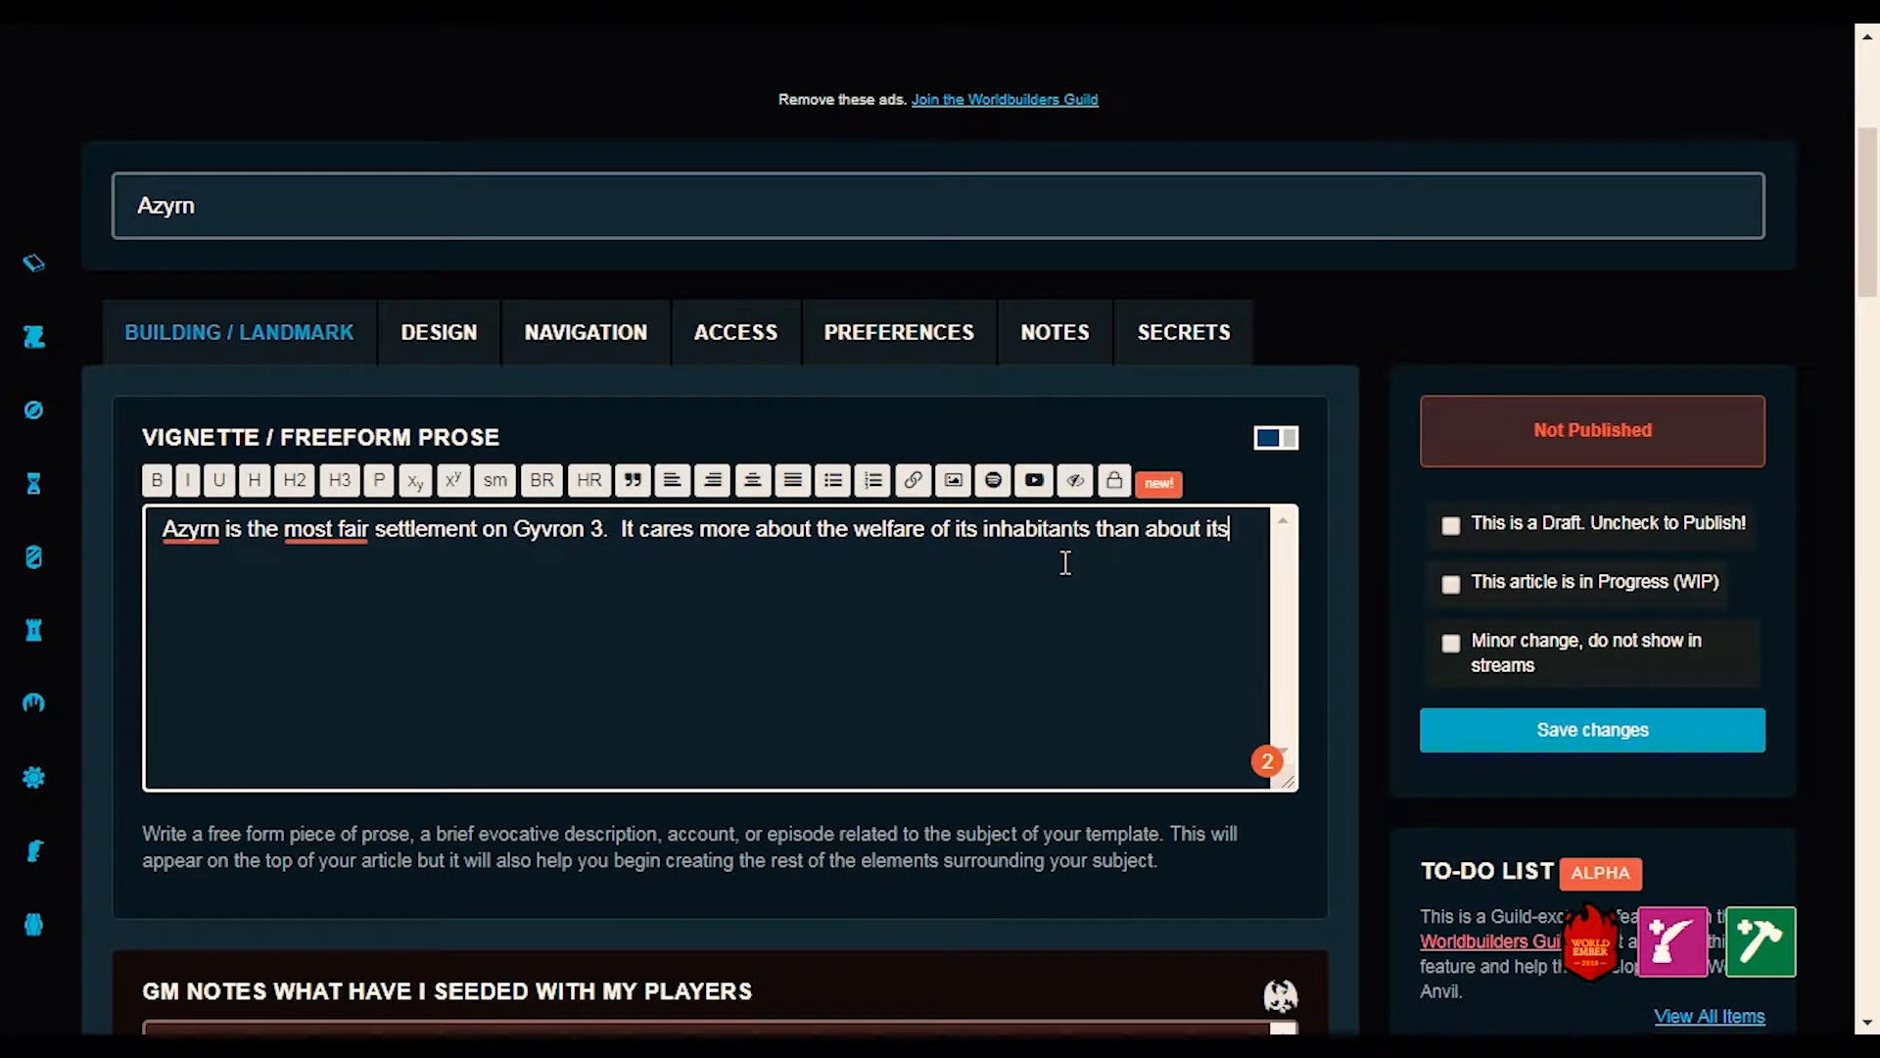
text( mining affairs)
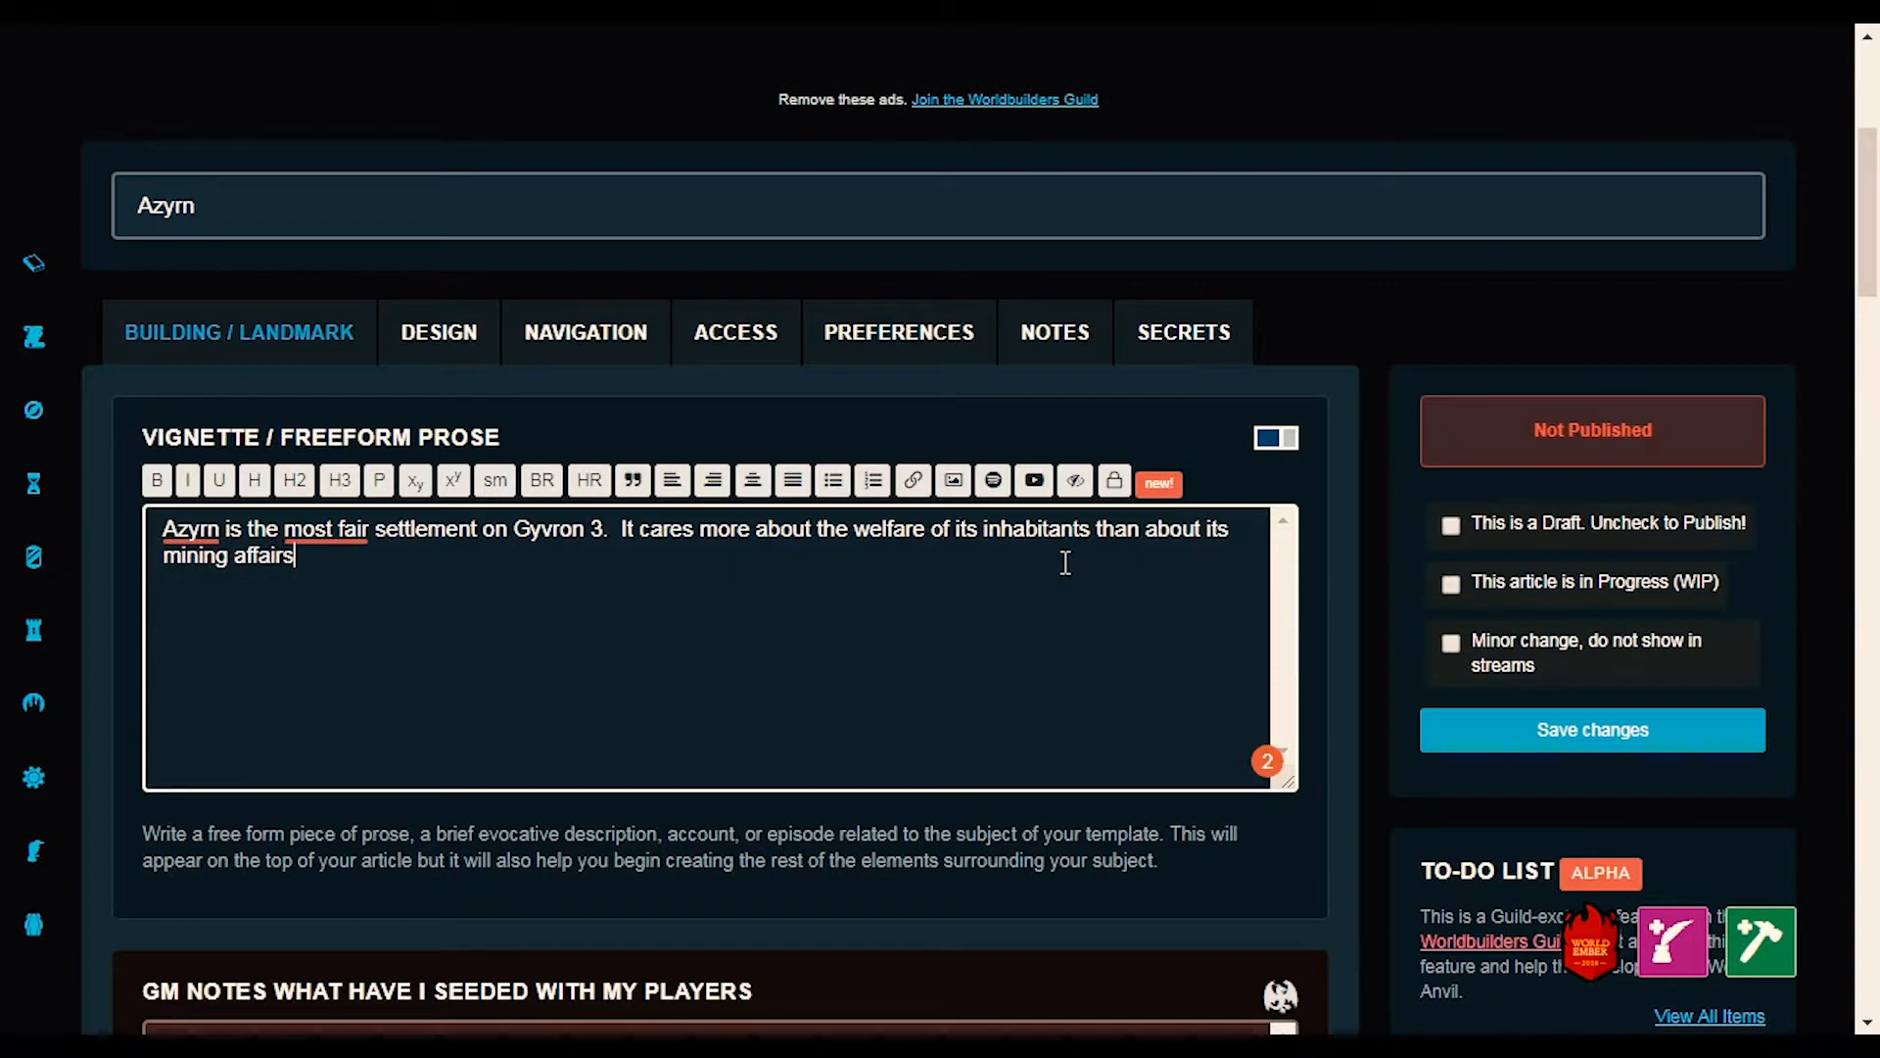
- End the sentence and add "For this reason it the most populated and fastest growing settlement of the three." to the Azyrn vignette
text(.  For th)
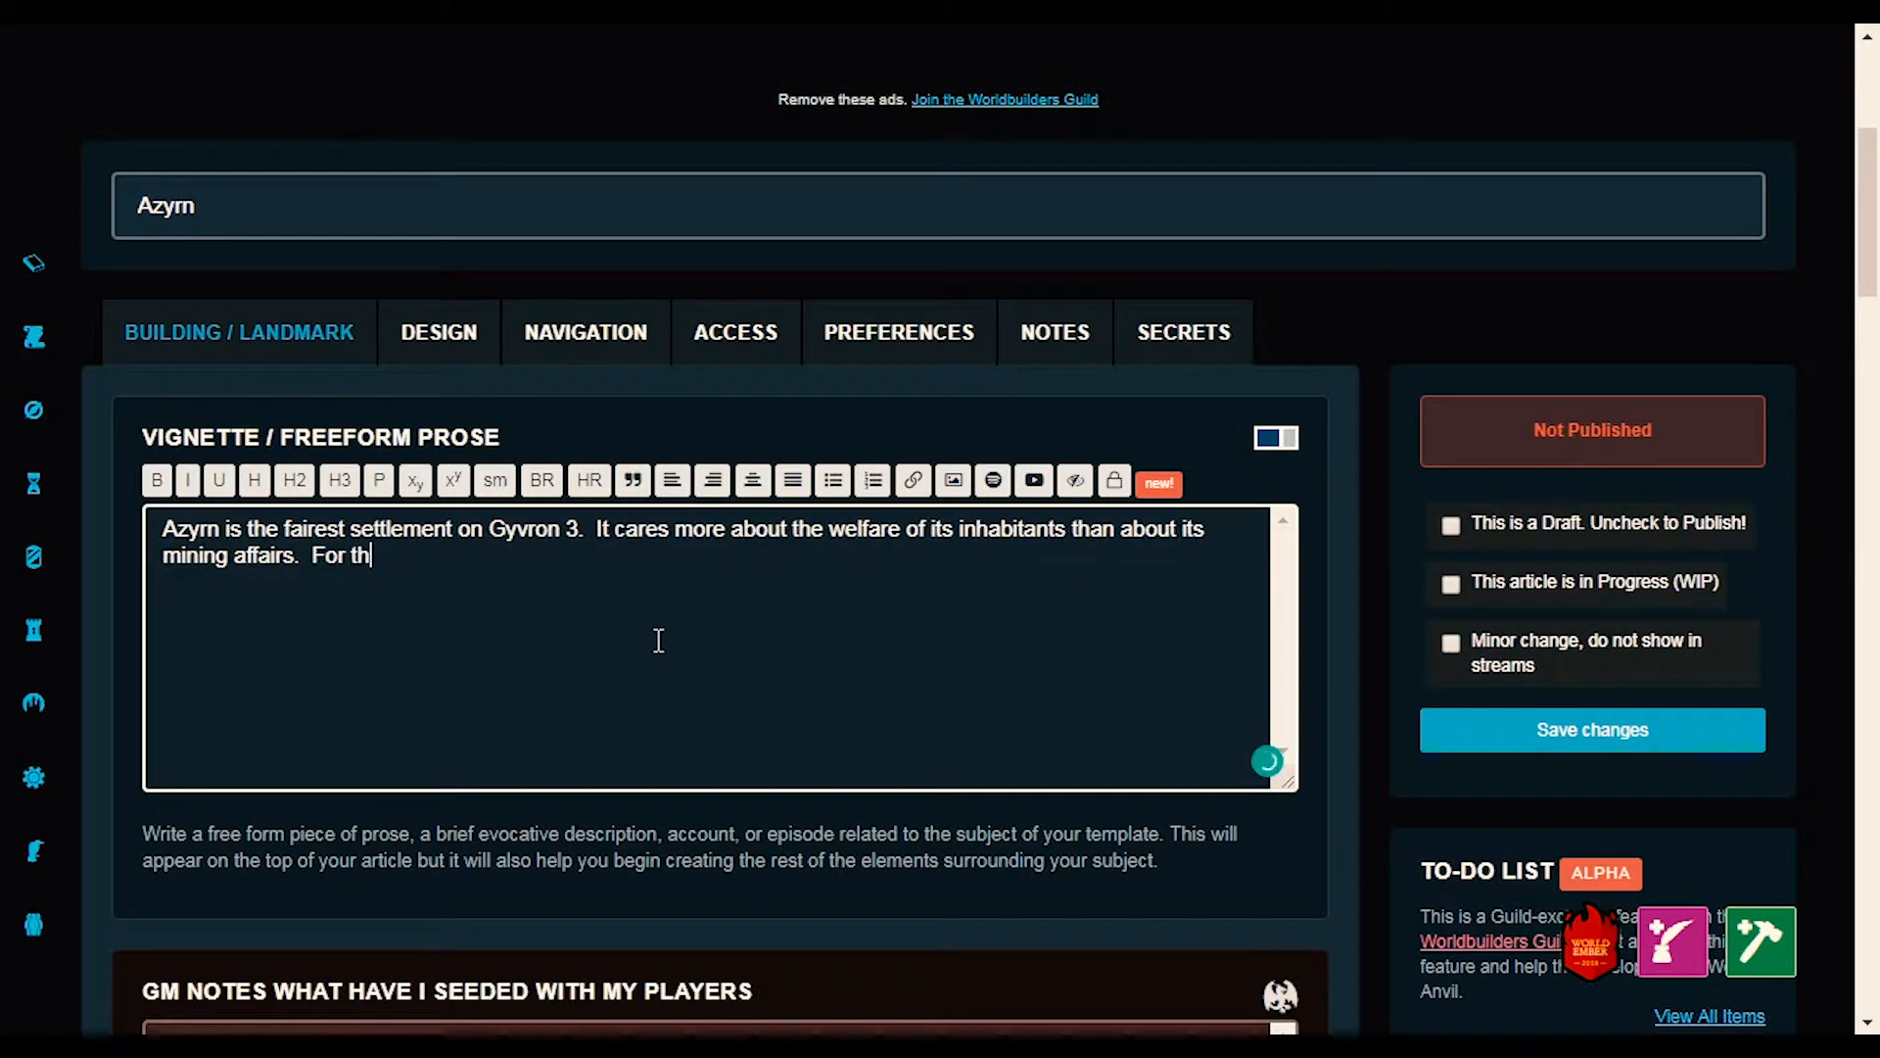
text(is reaso)
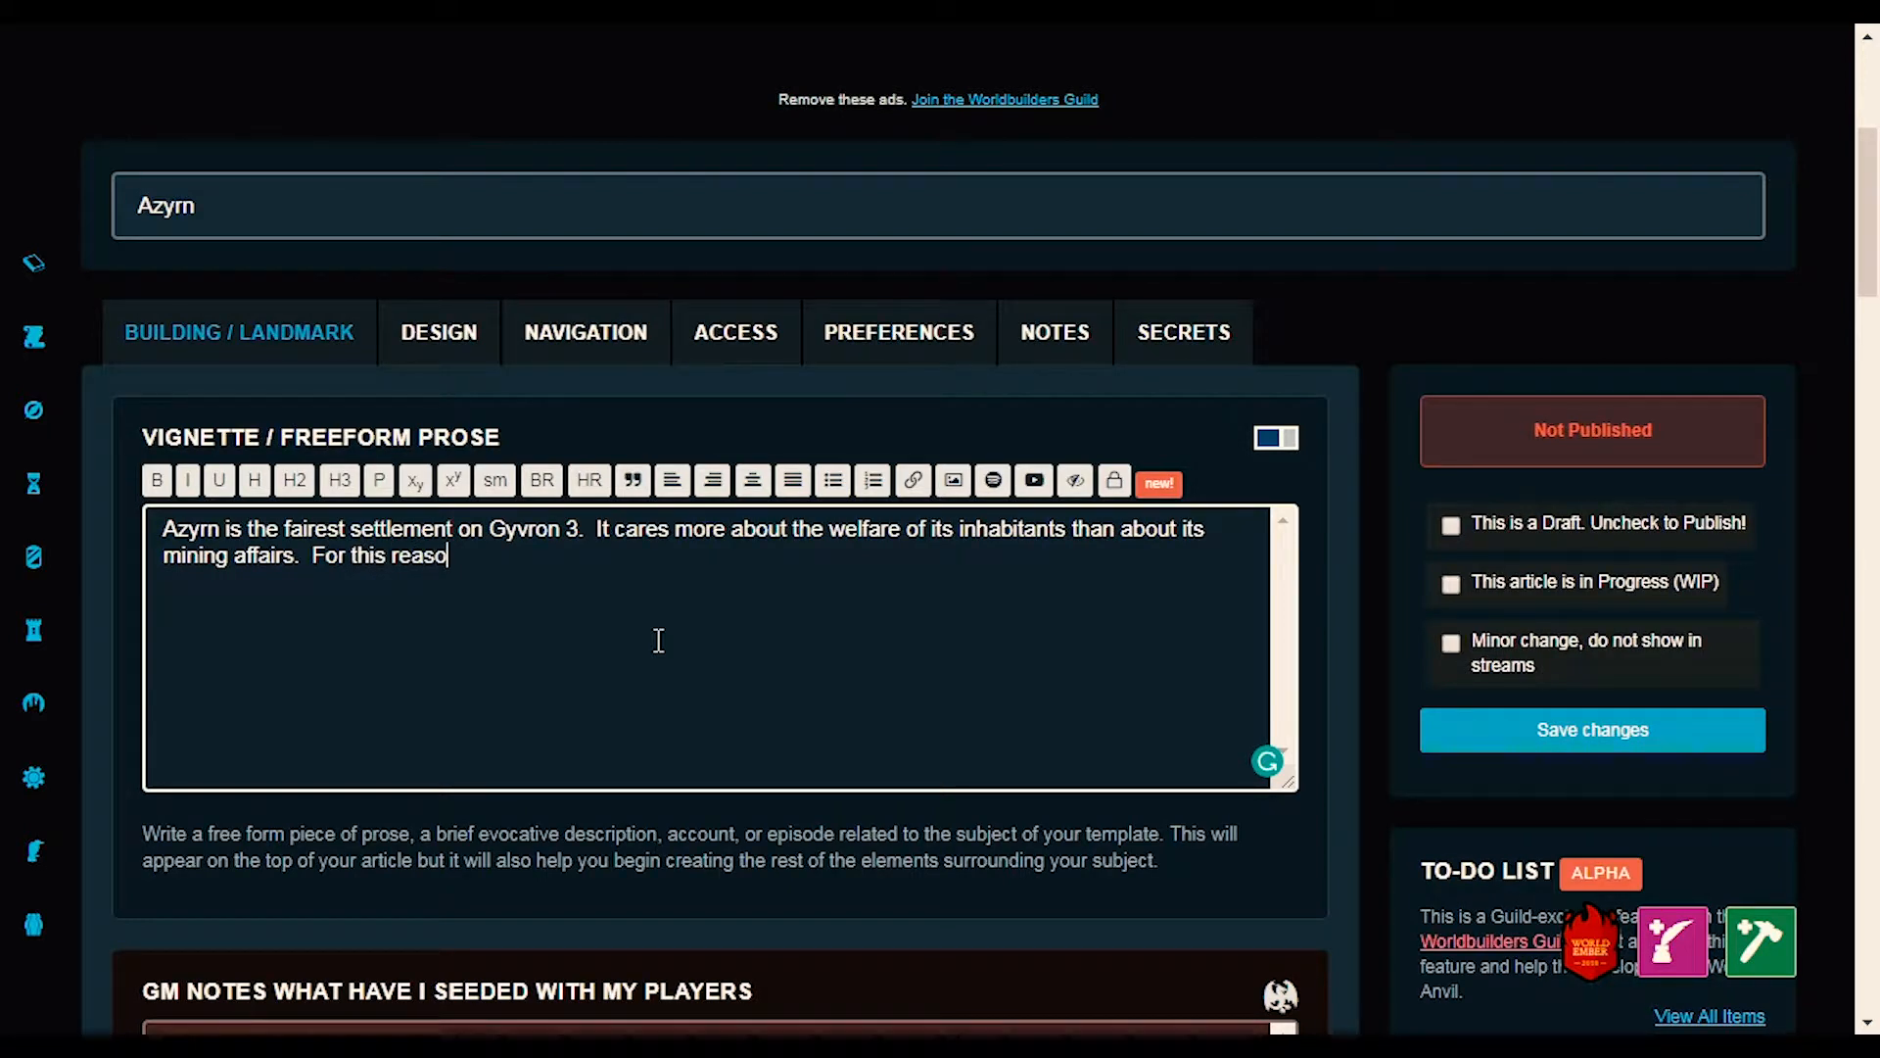
text(n it the )
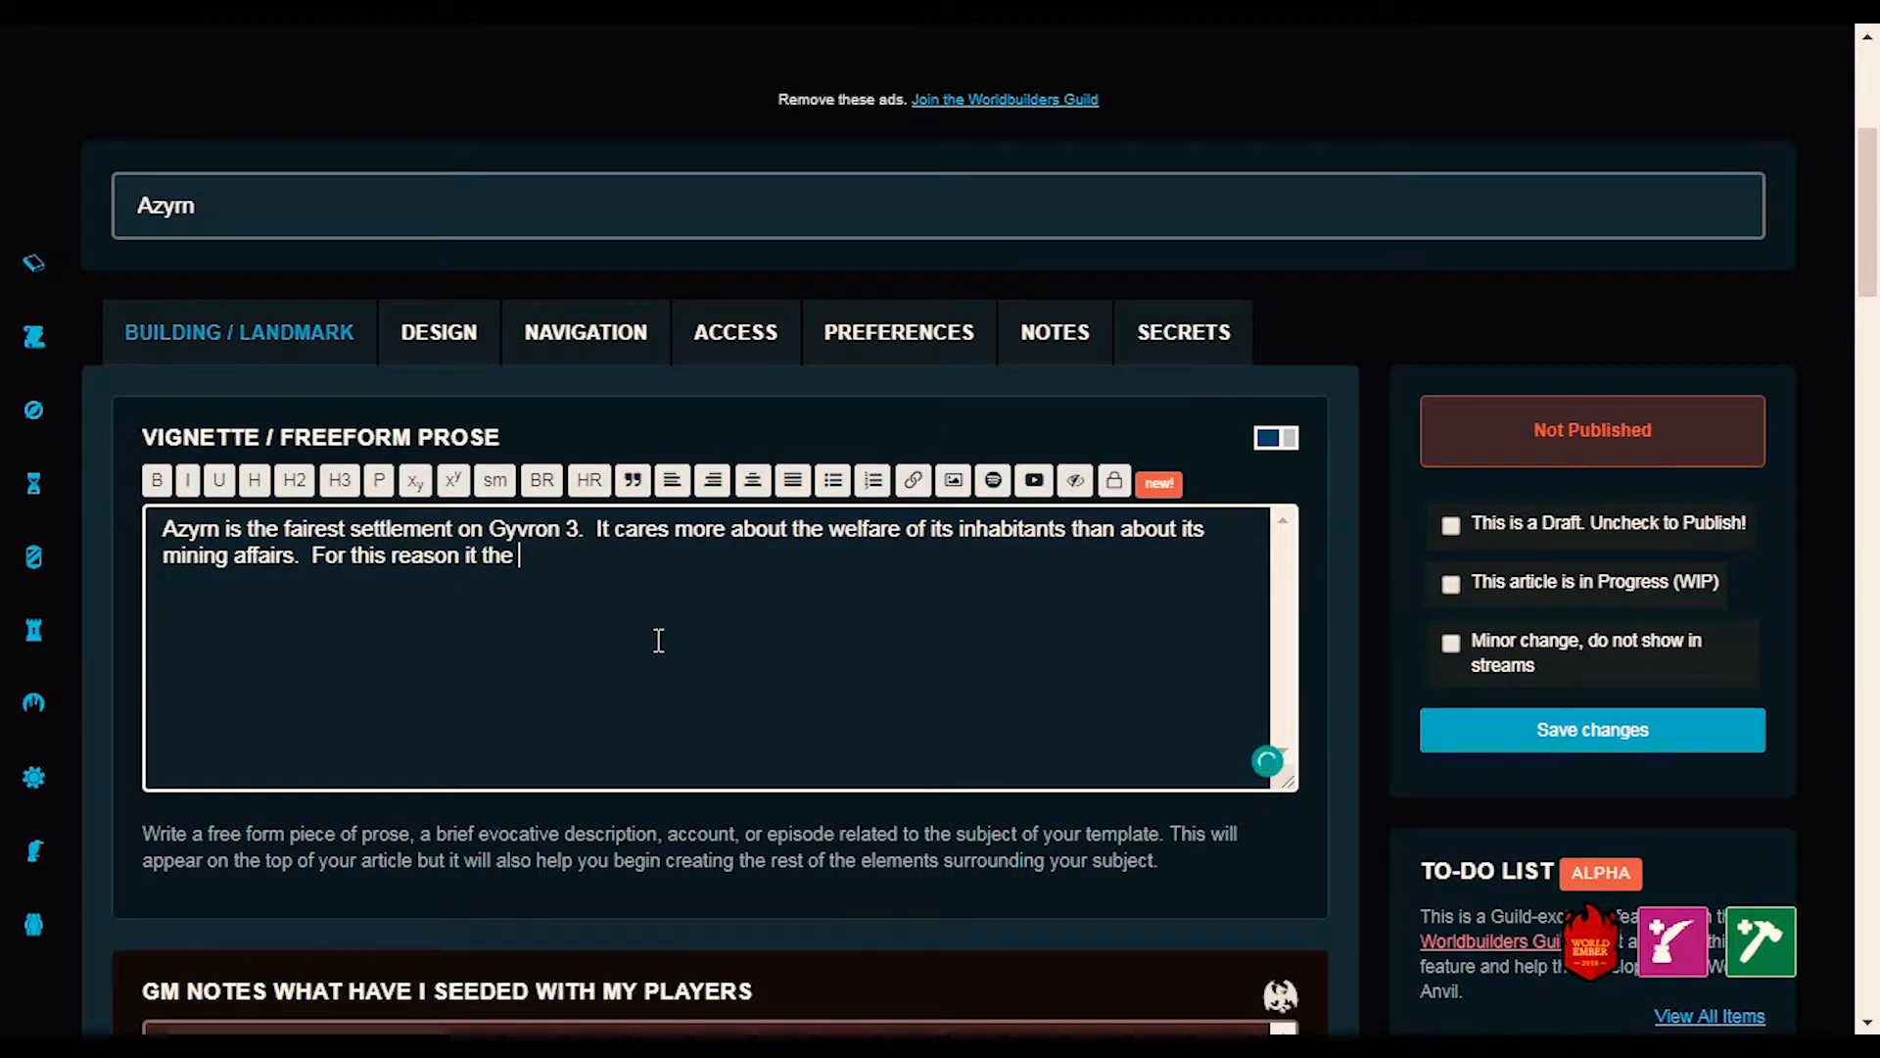
text(most p)
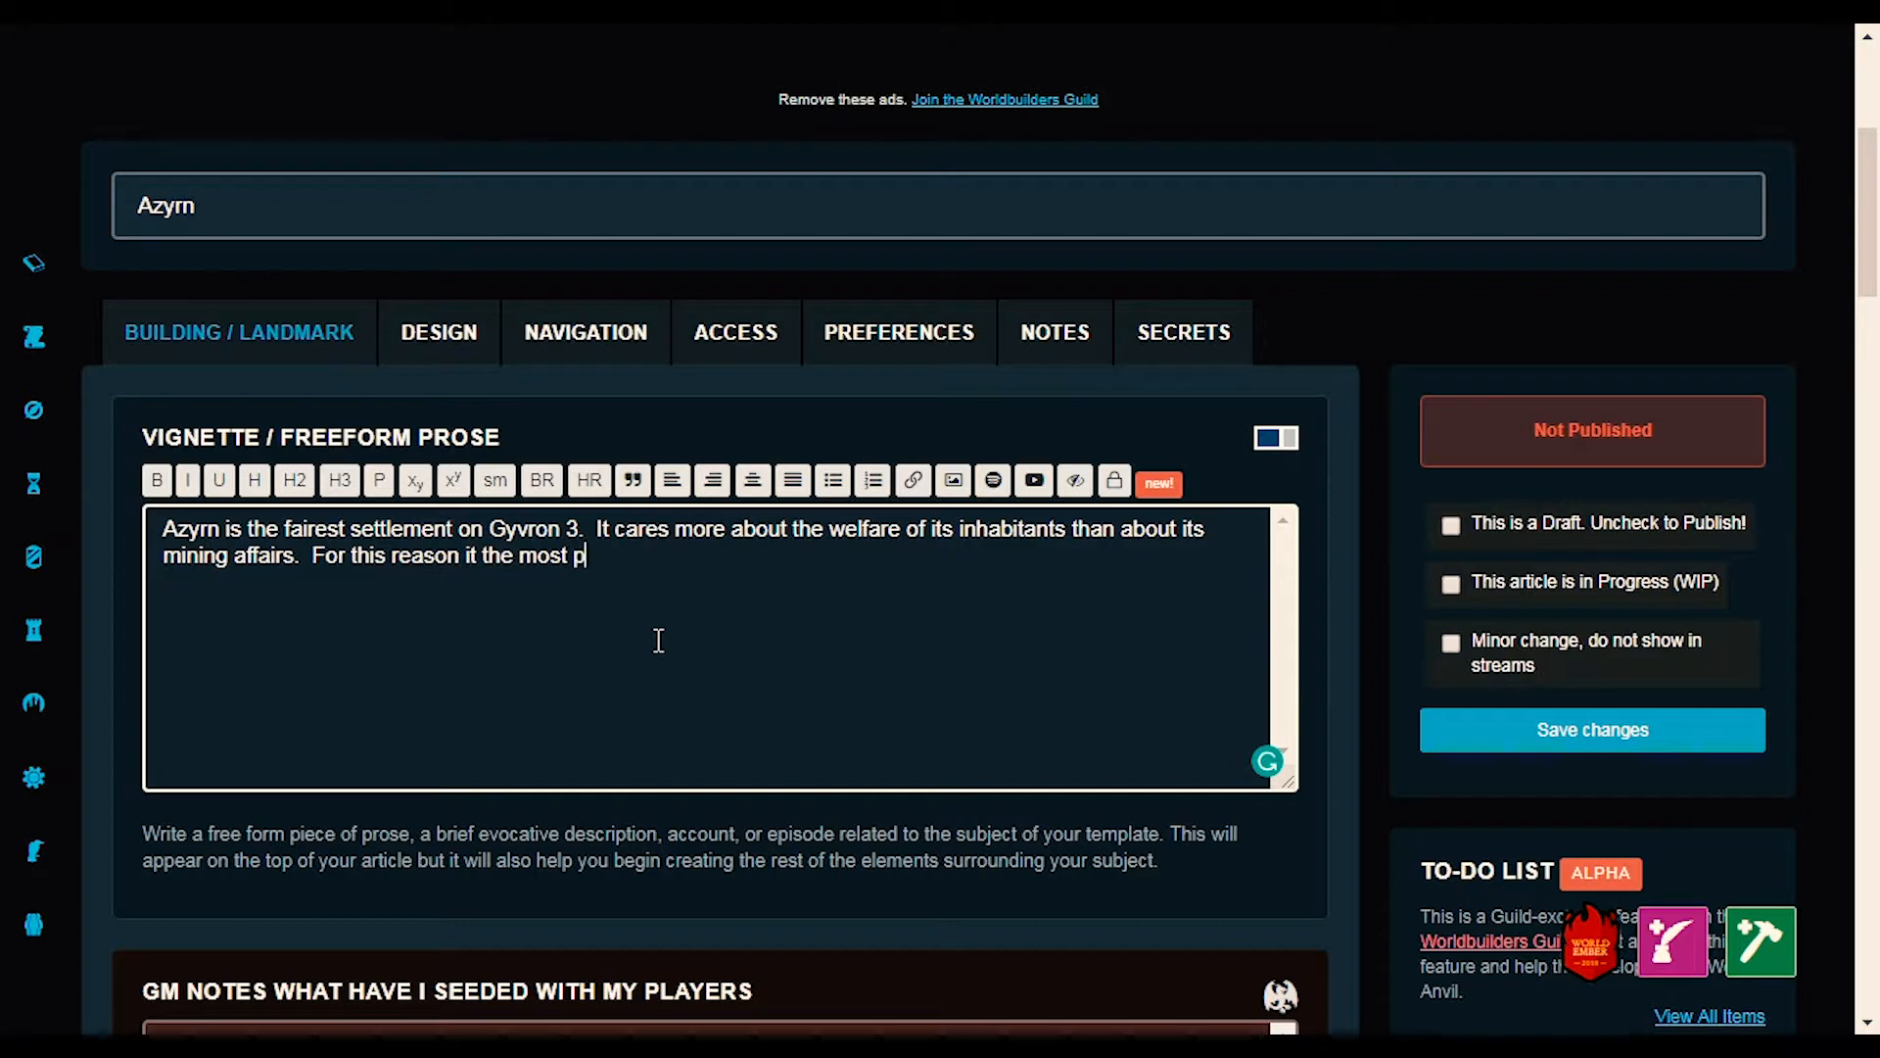
text(opulate)
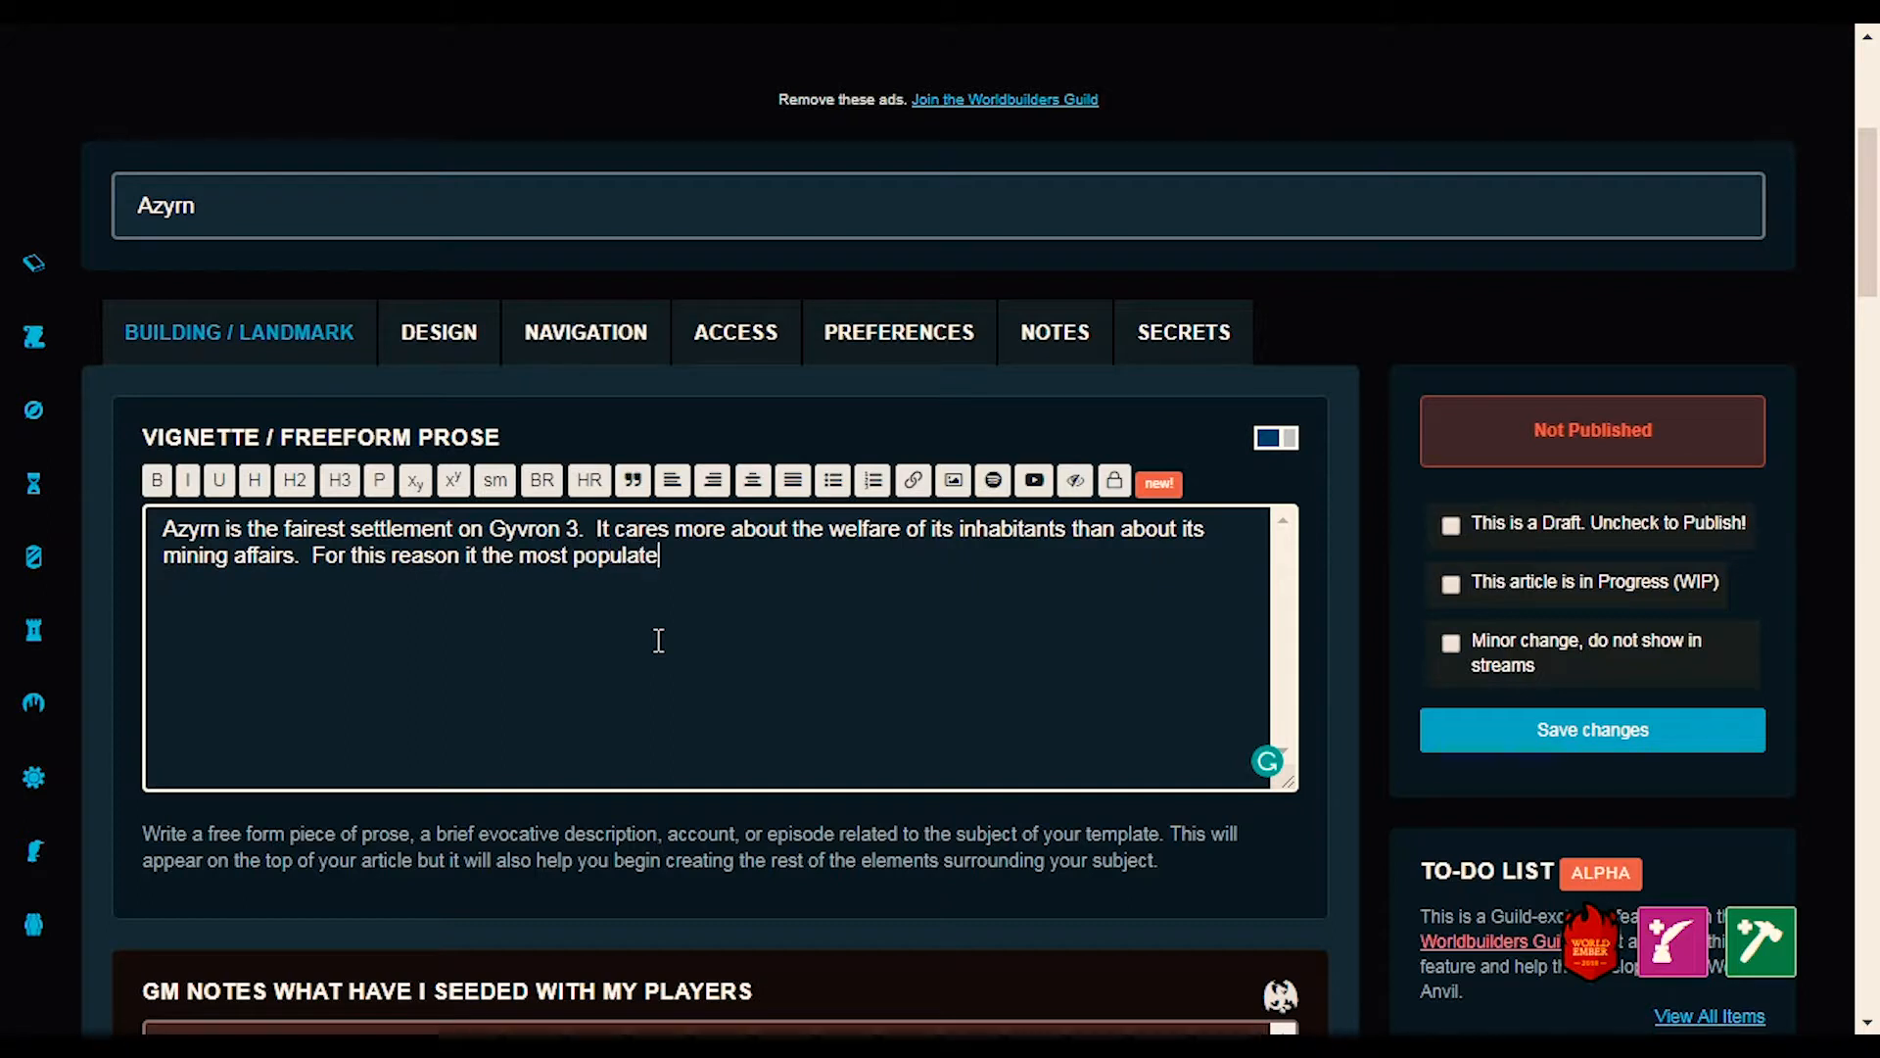
text(d and fastes)
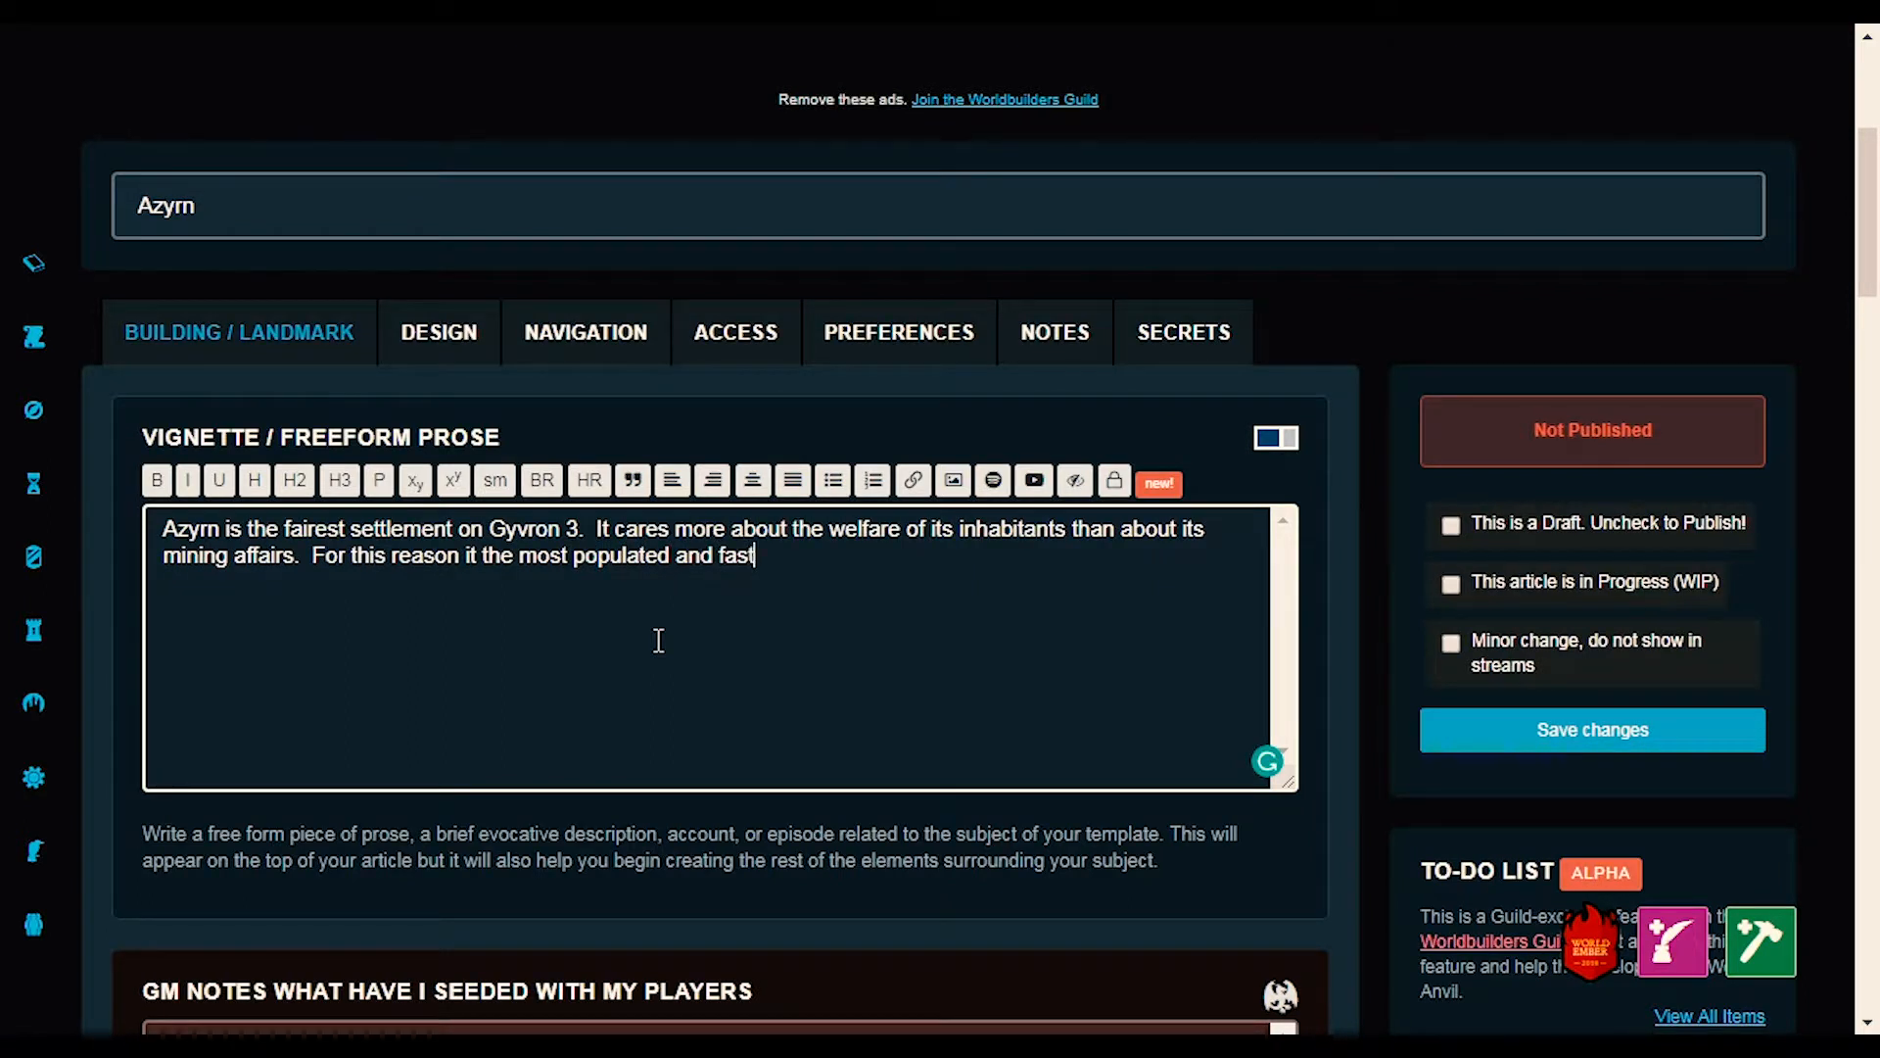
text(t growing)
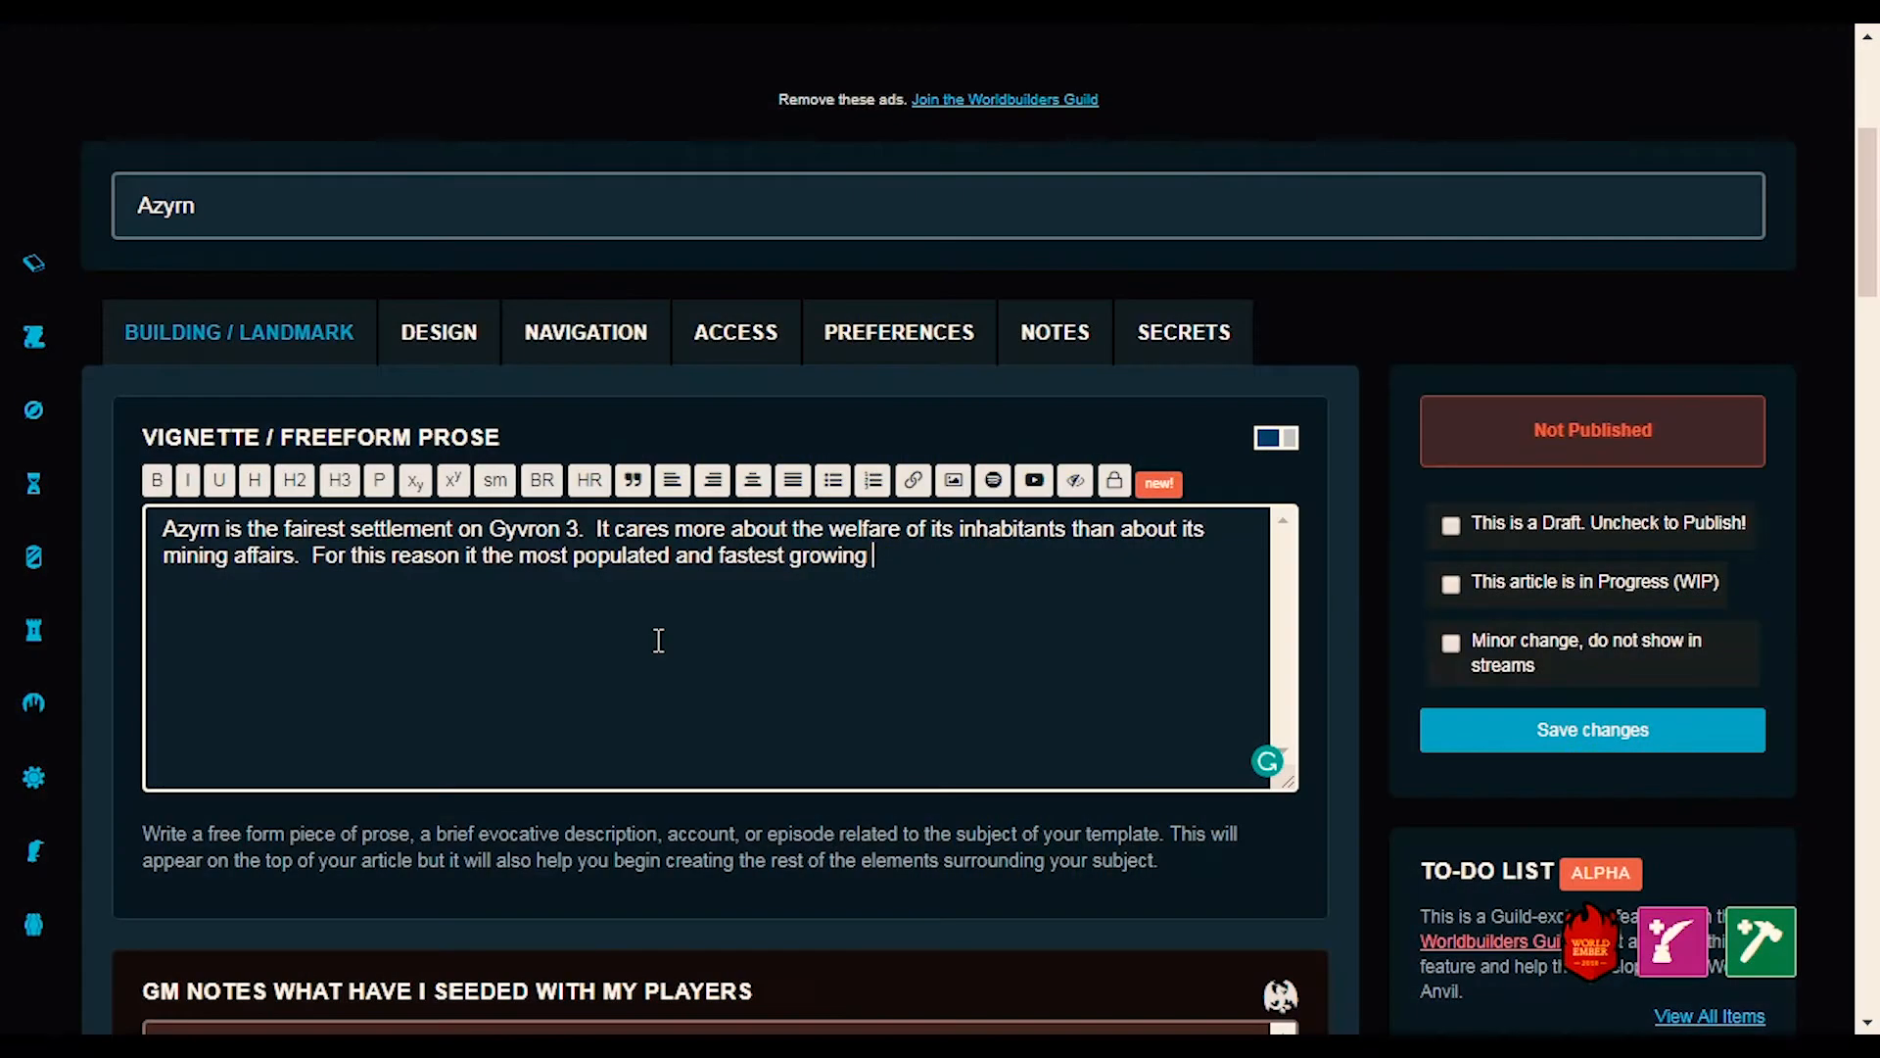
text(settlement )
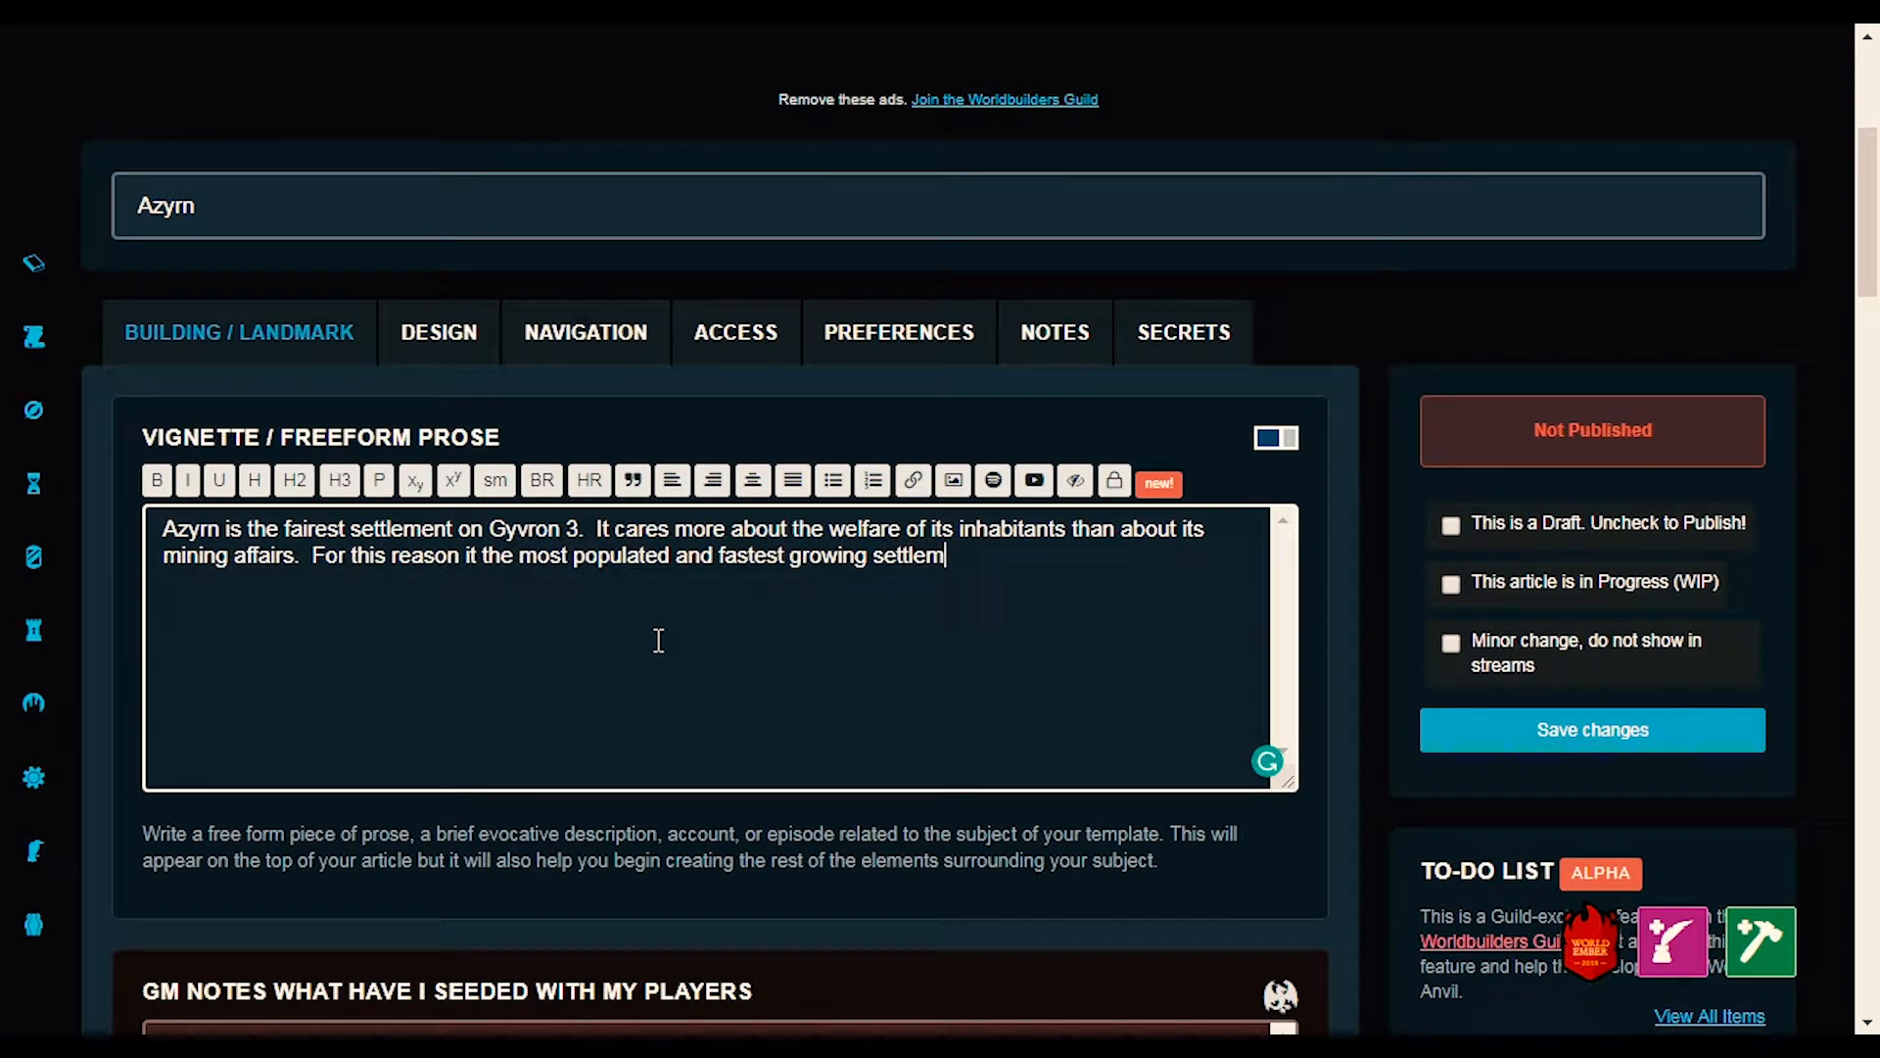
text(of th)
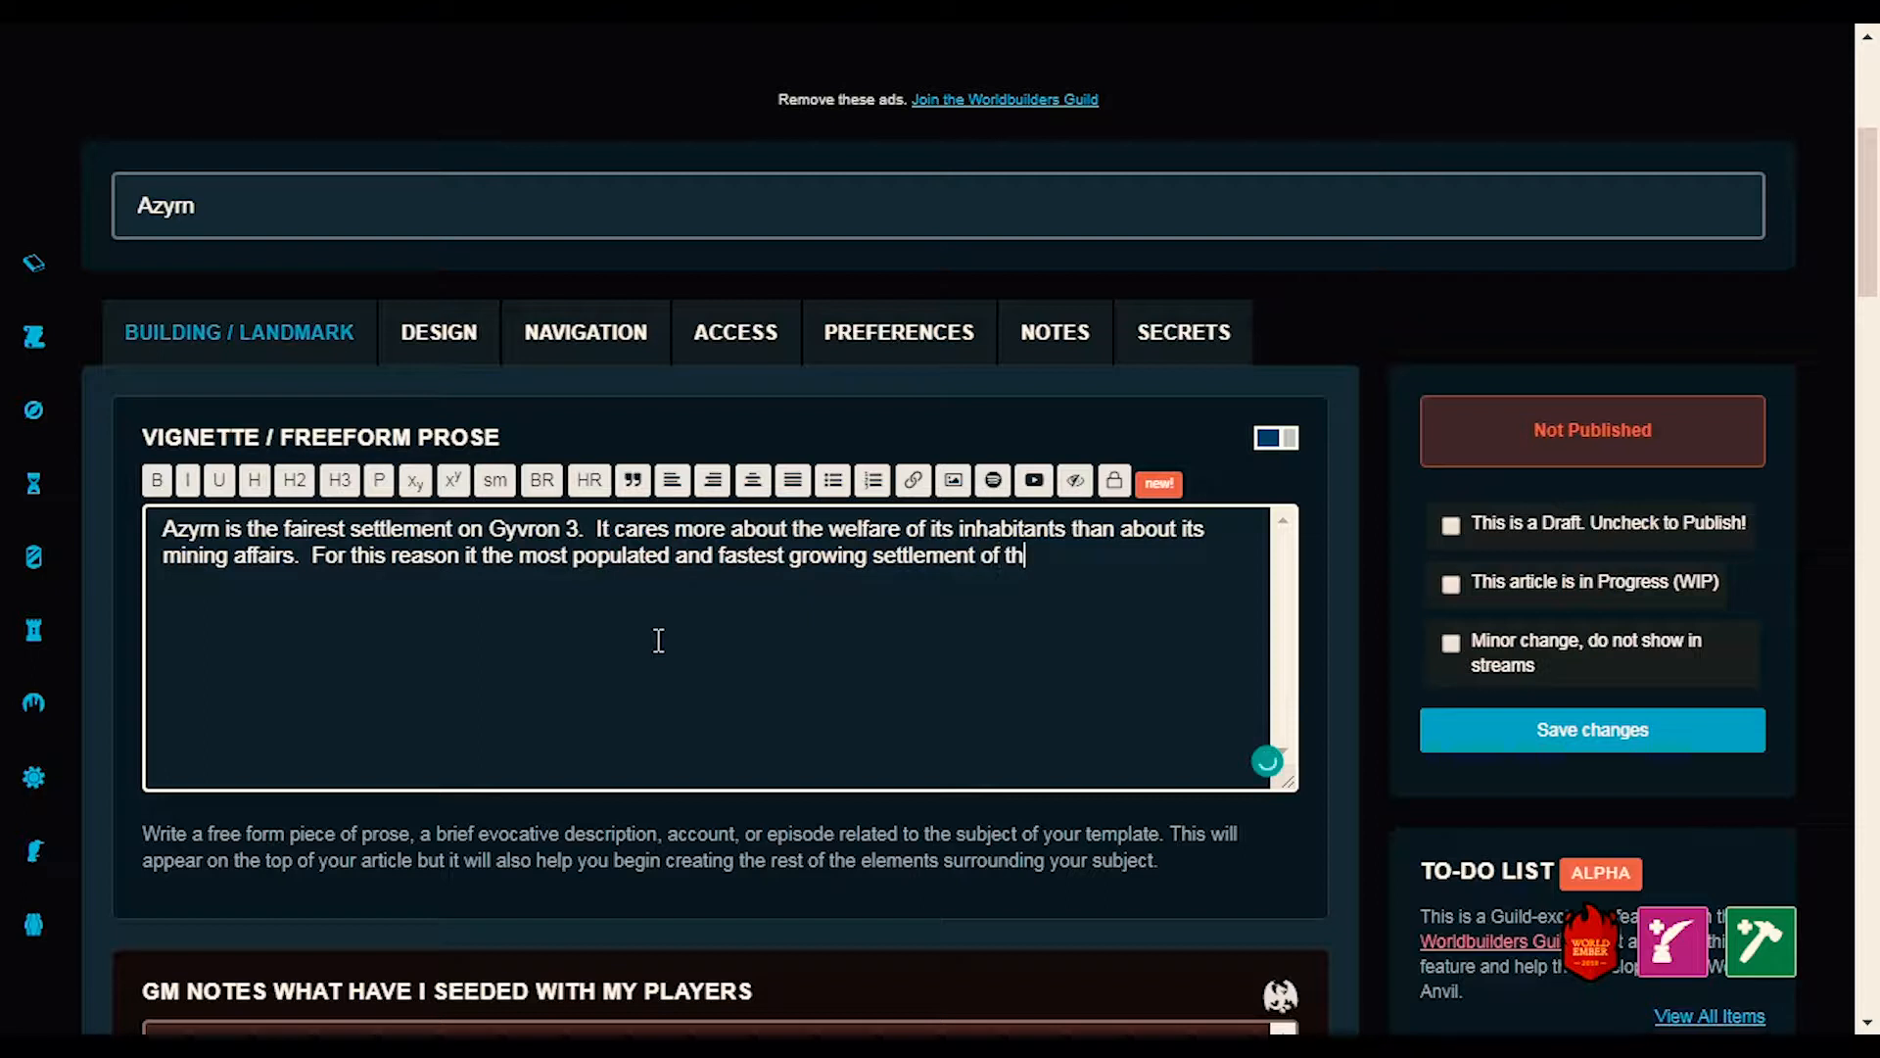
text(e t)
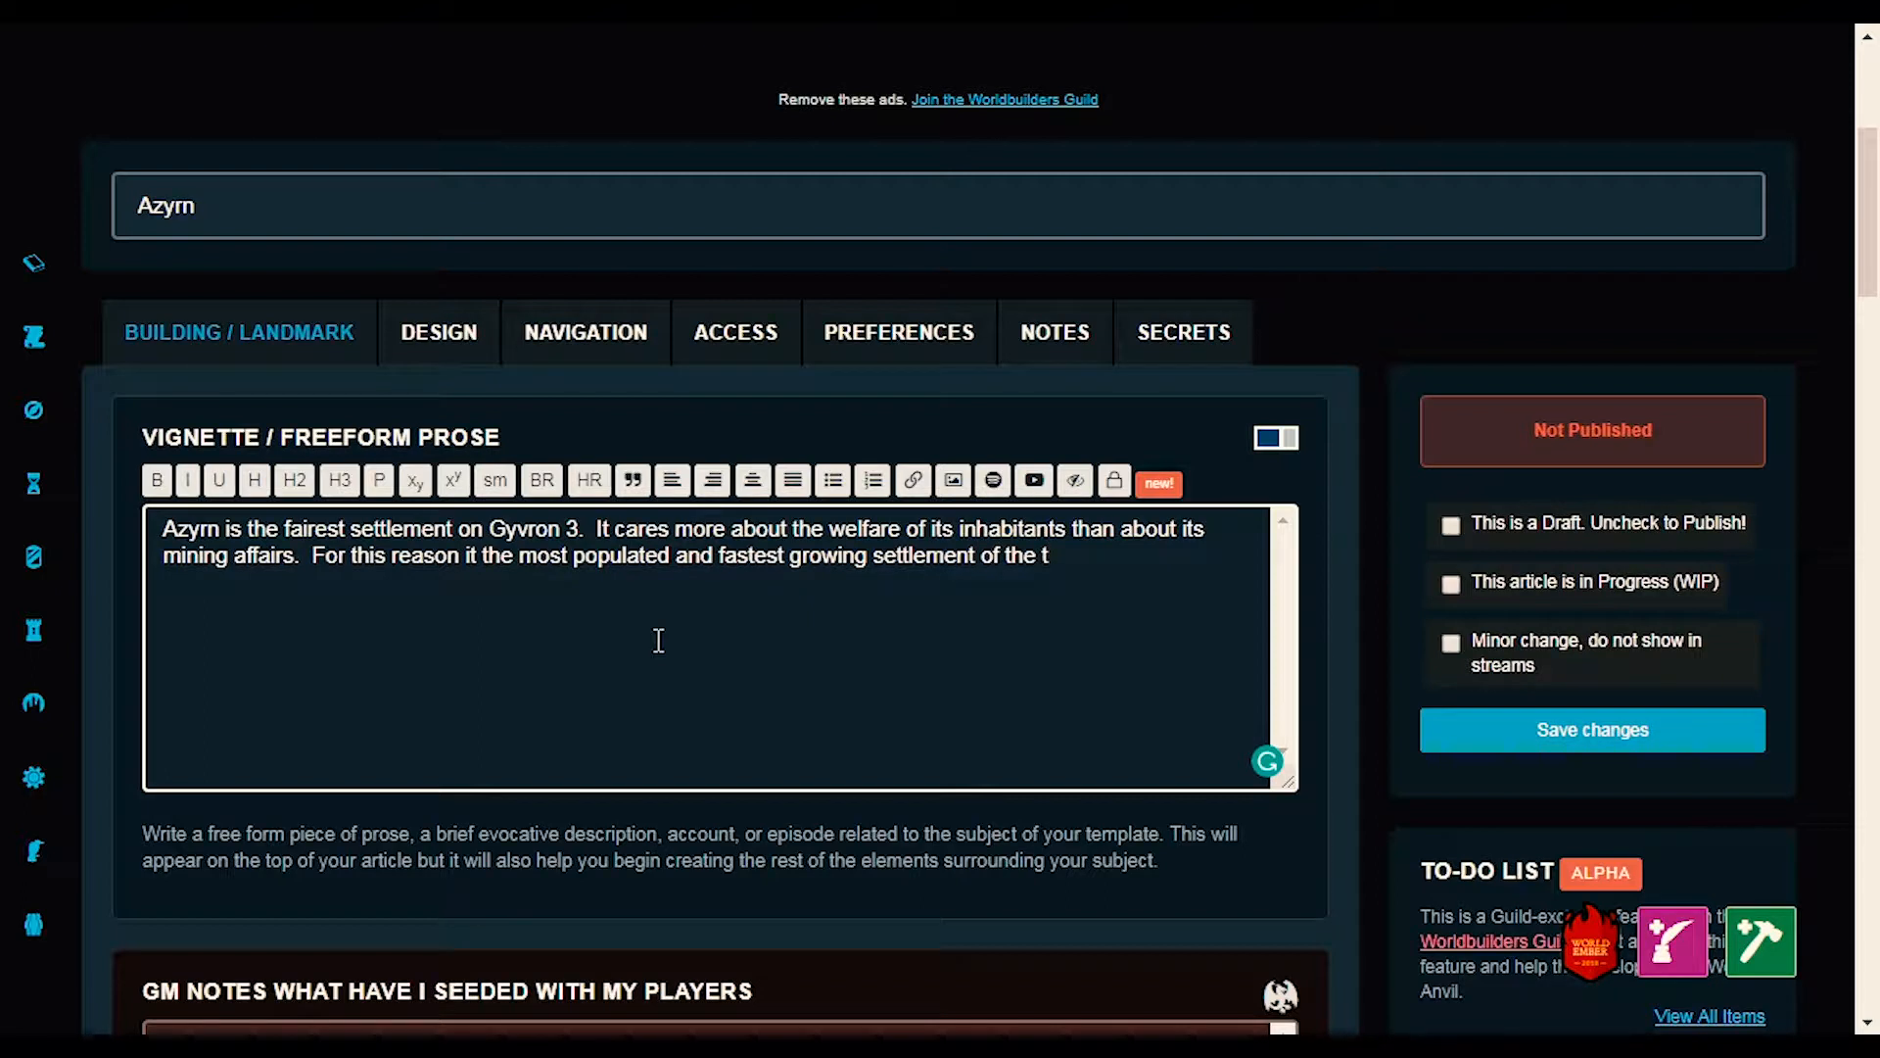
text(hree.)
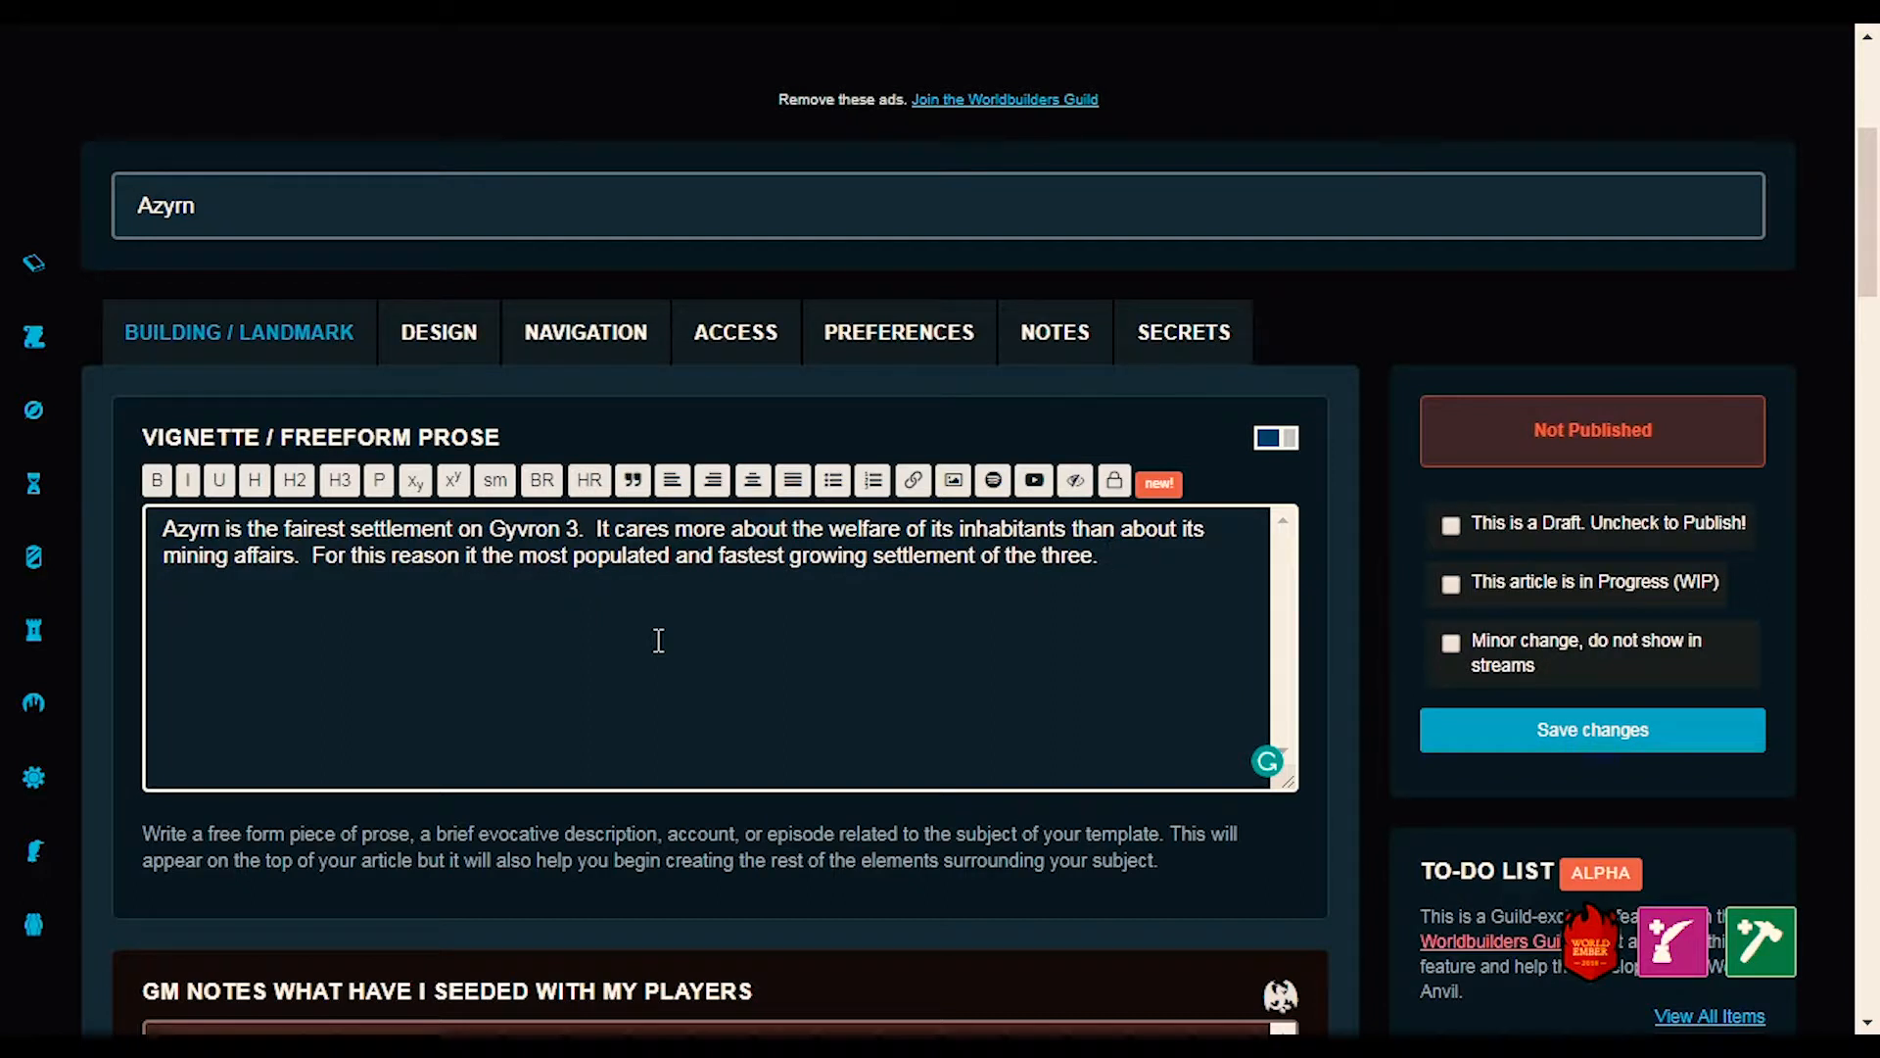
- Continue the vignette with "However, for this reason Curpos and Rydair might try to sabotage the prosperous city of Azyrn"
text(However)
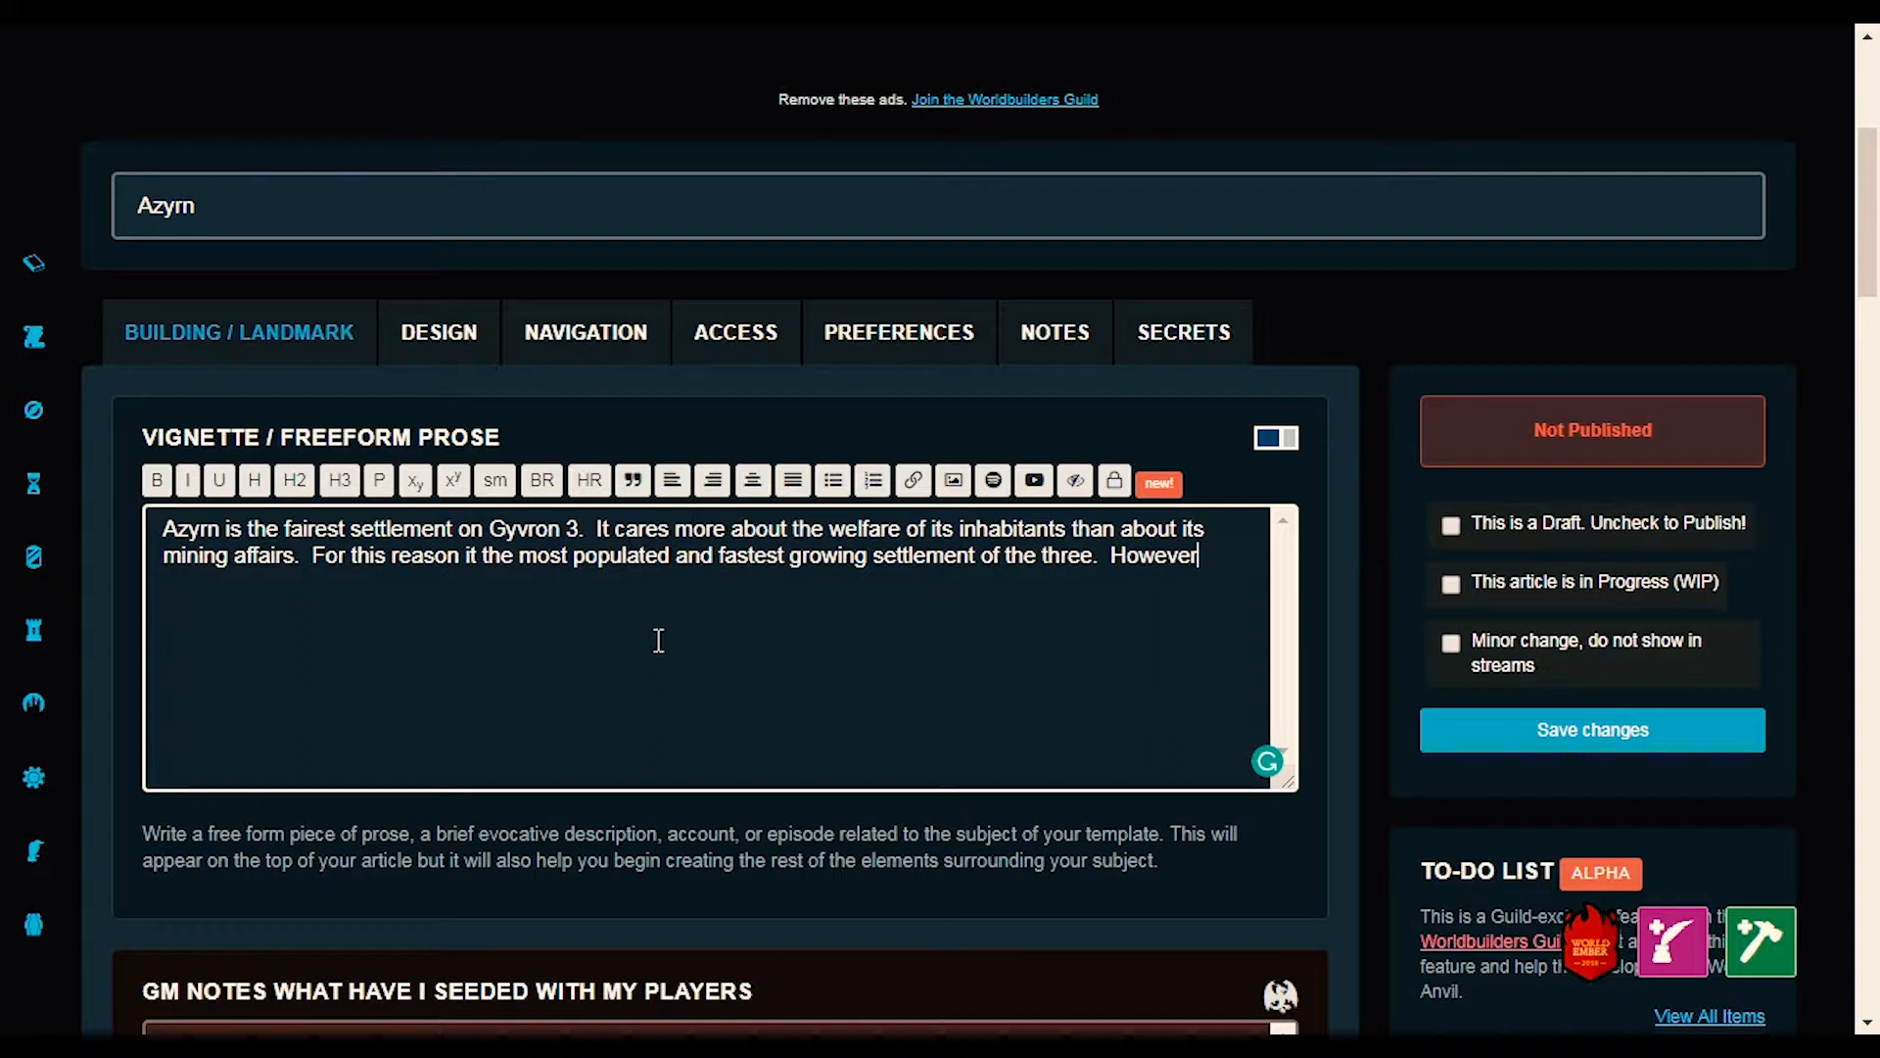
text(, for this reason )
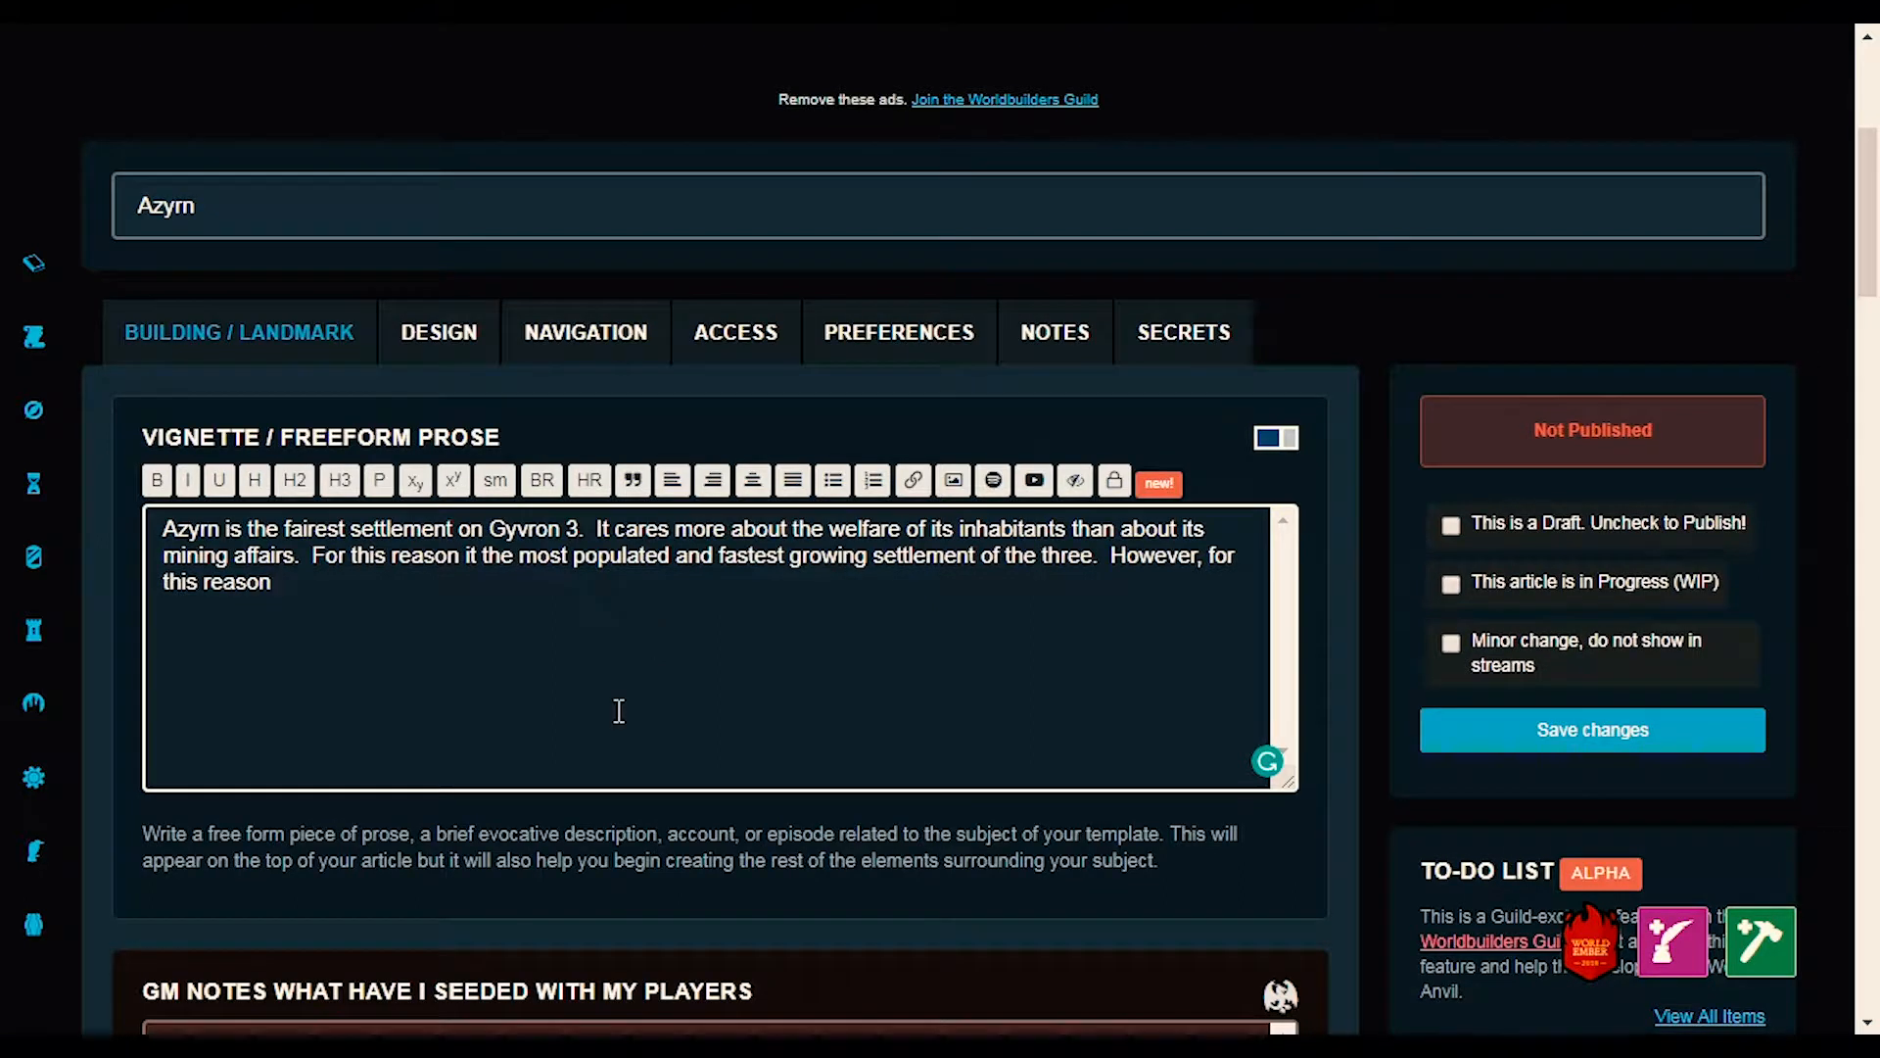
text(Curpos and Rydair)
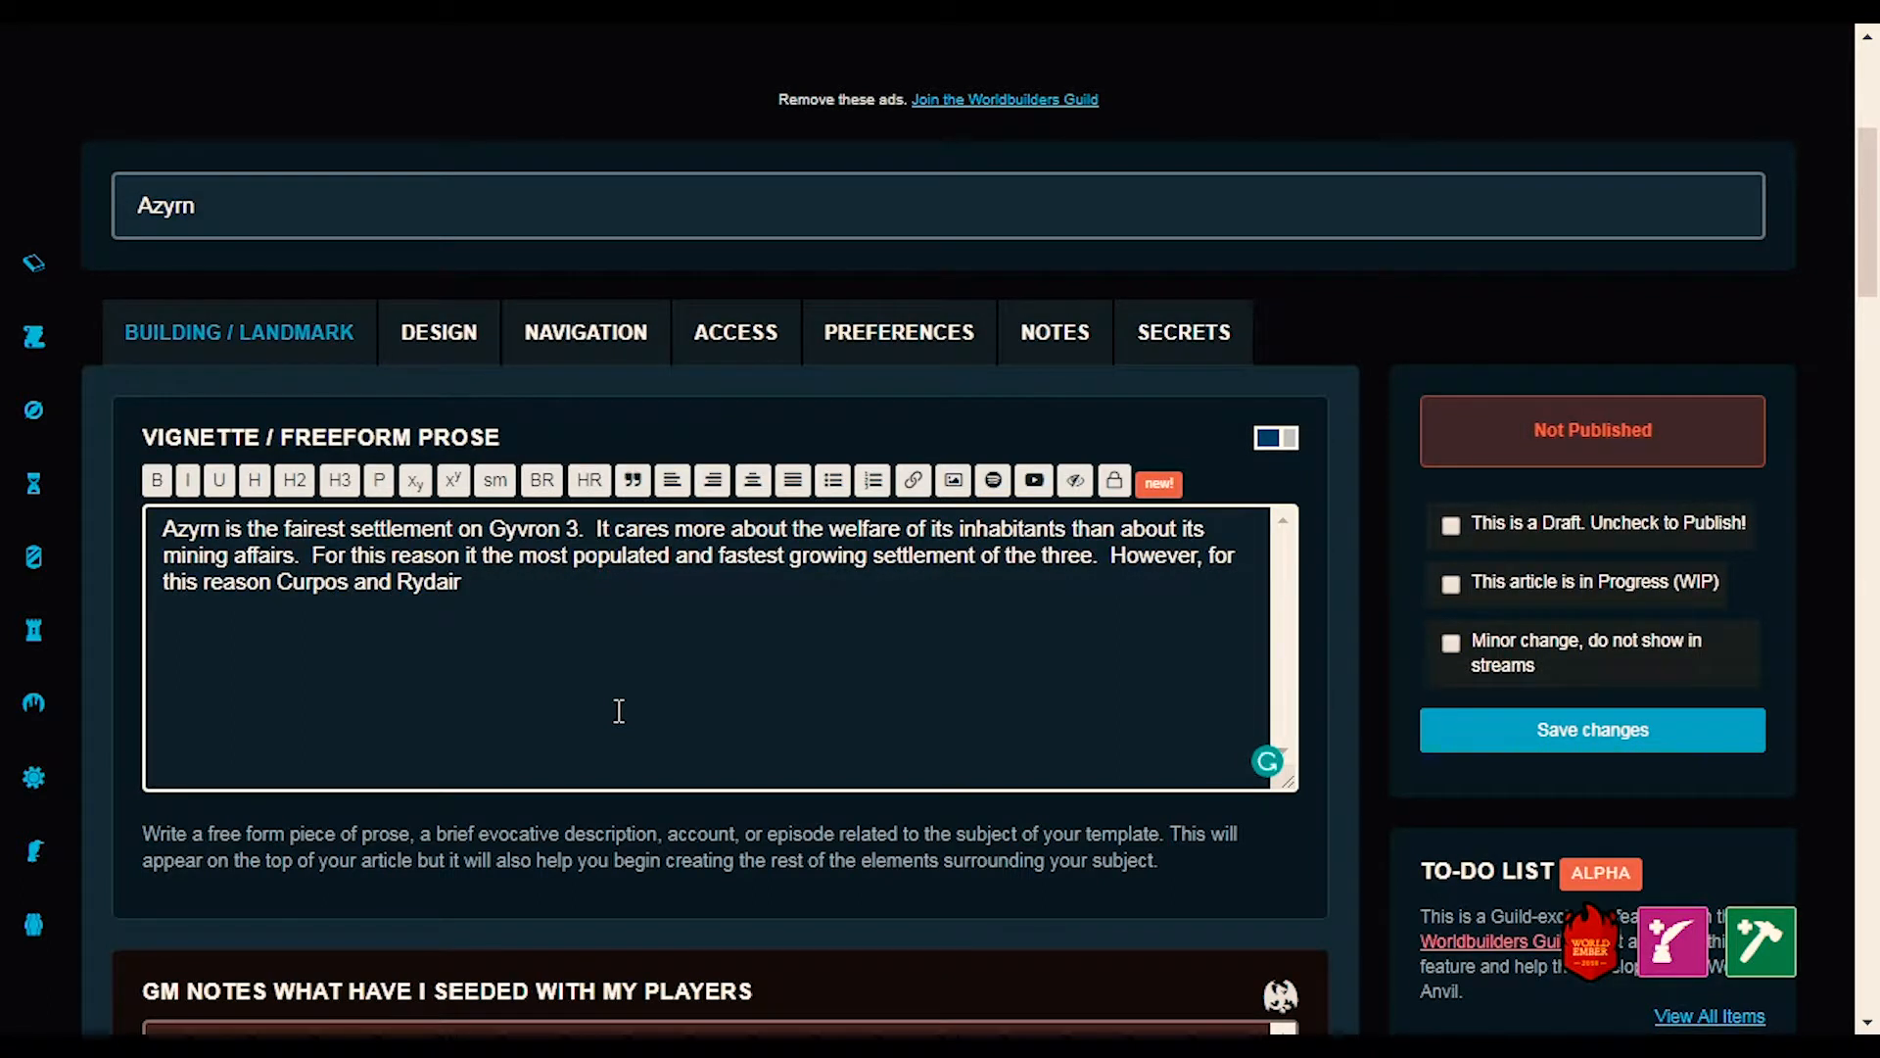
text( might tr)
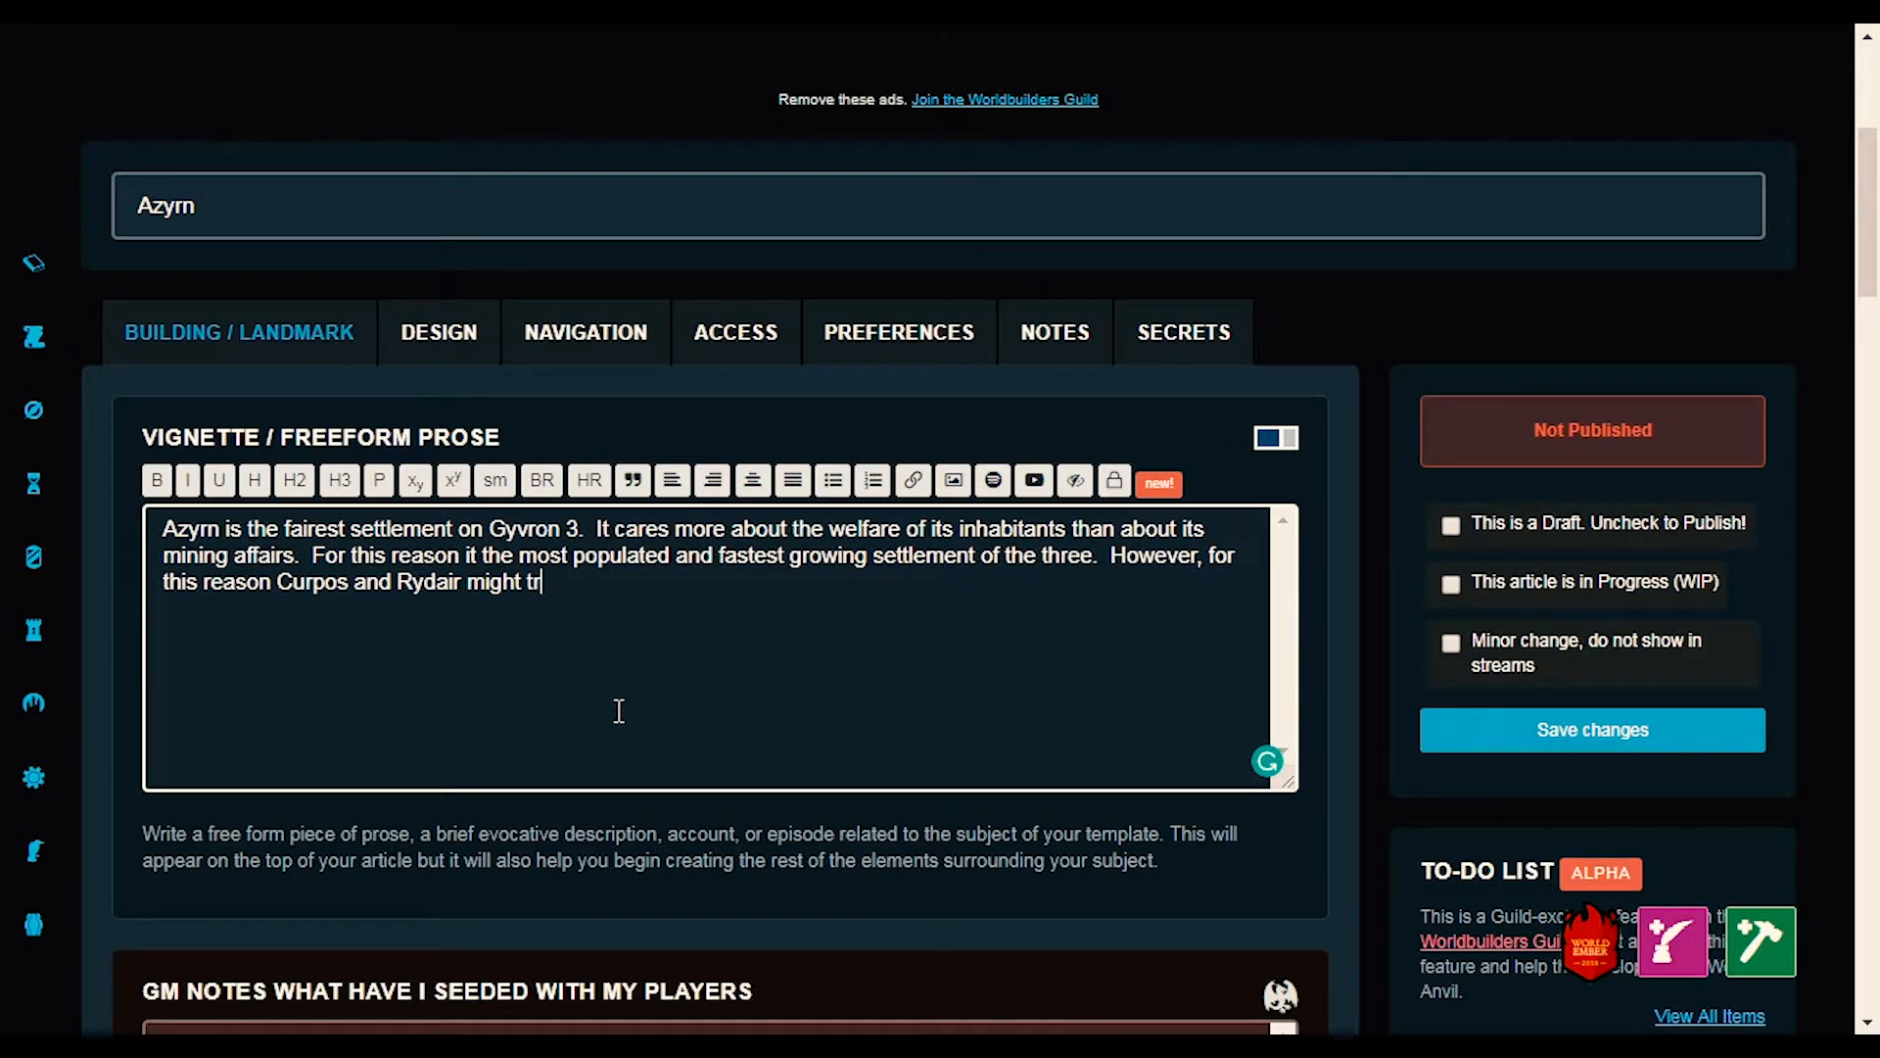
text(y to sabotage )
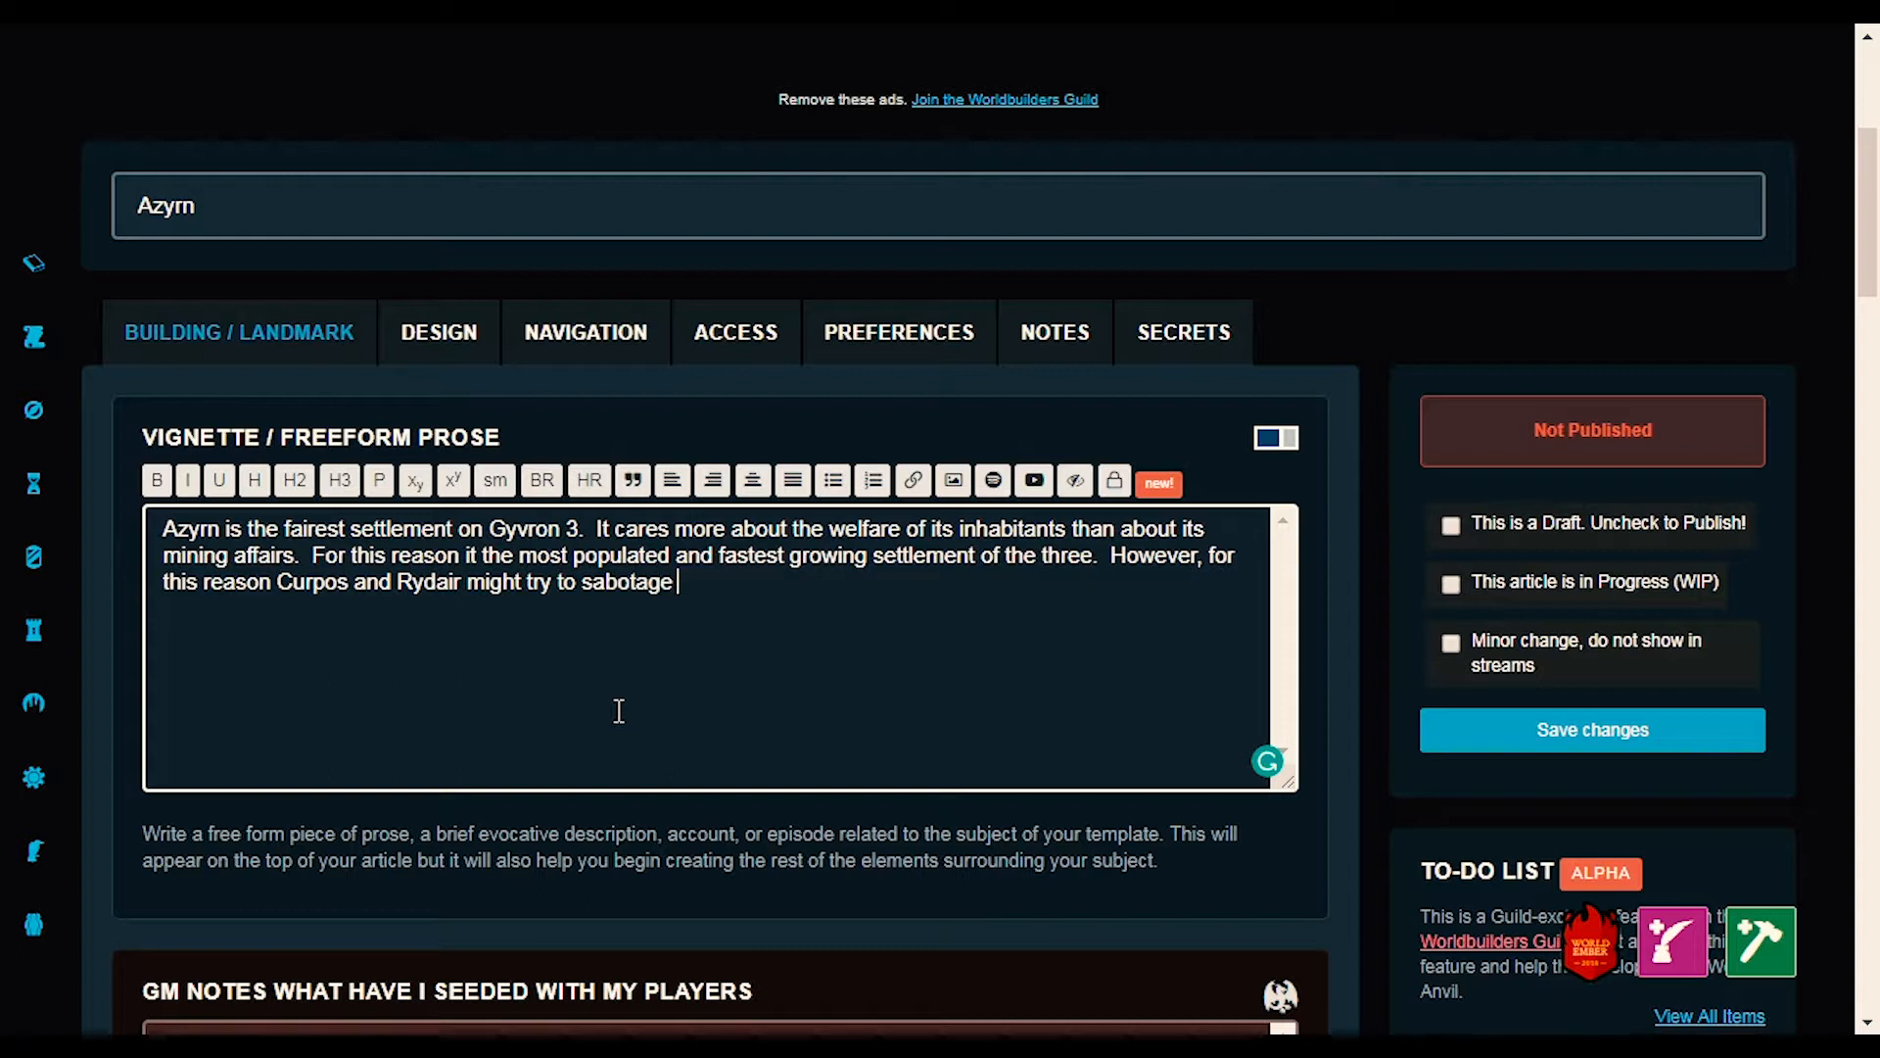
text(the pro)
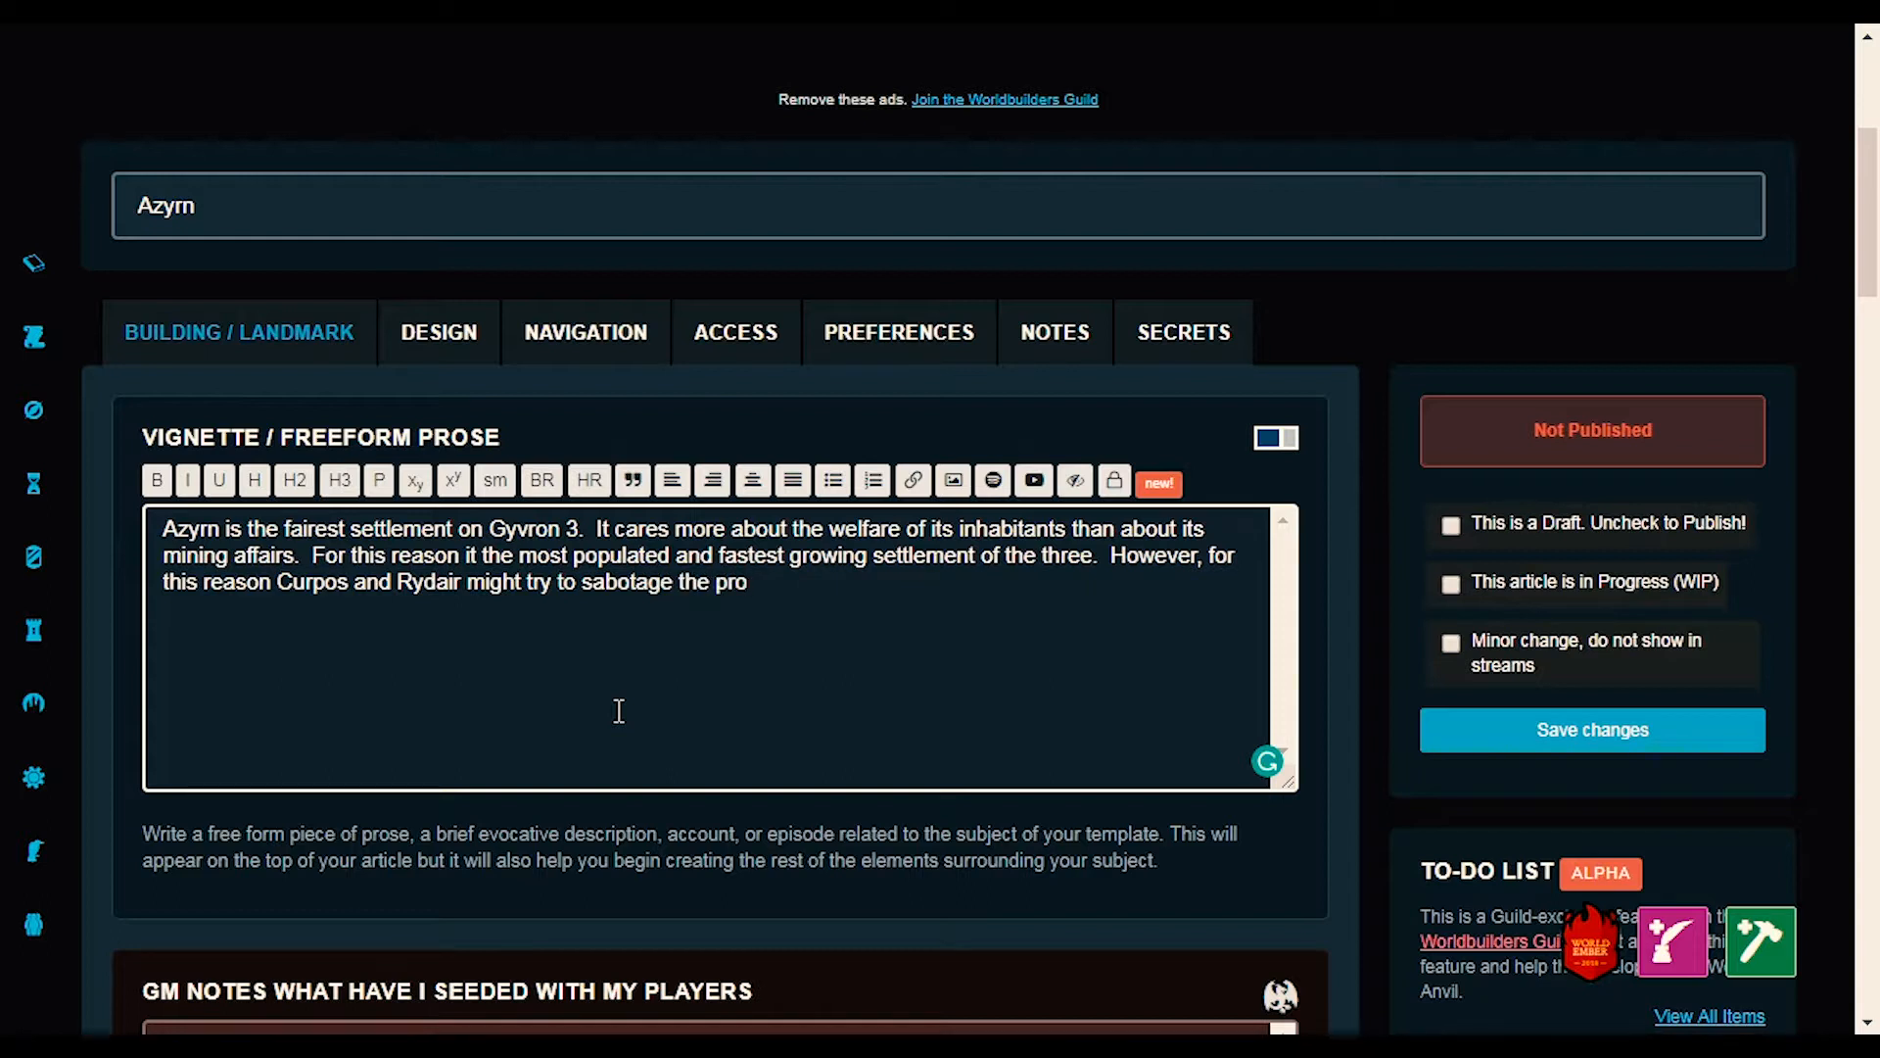
text(sperous)
key(BackSpace)
key(BackSpace)
text(sperous c)
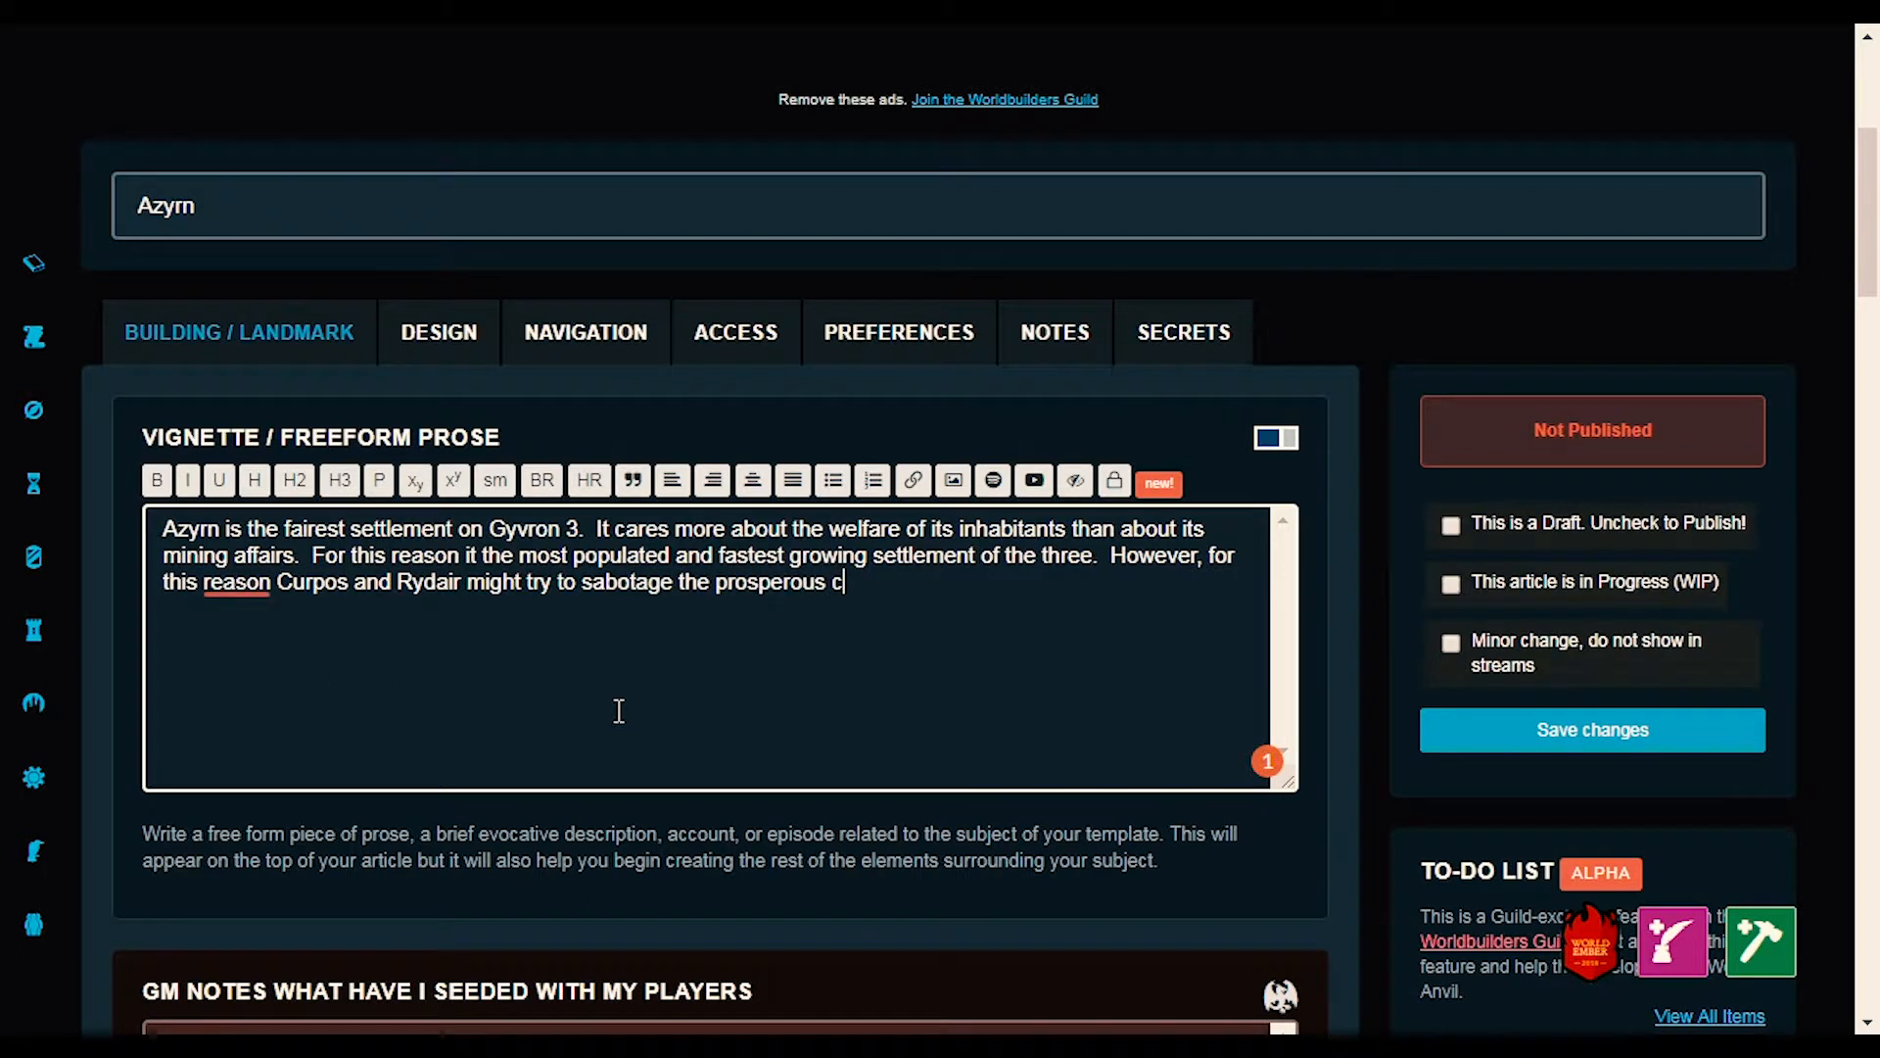
text(ity of)
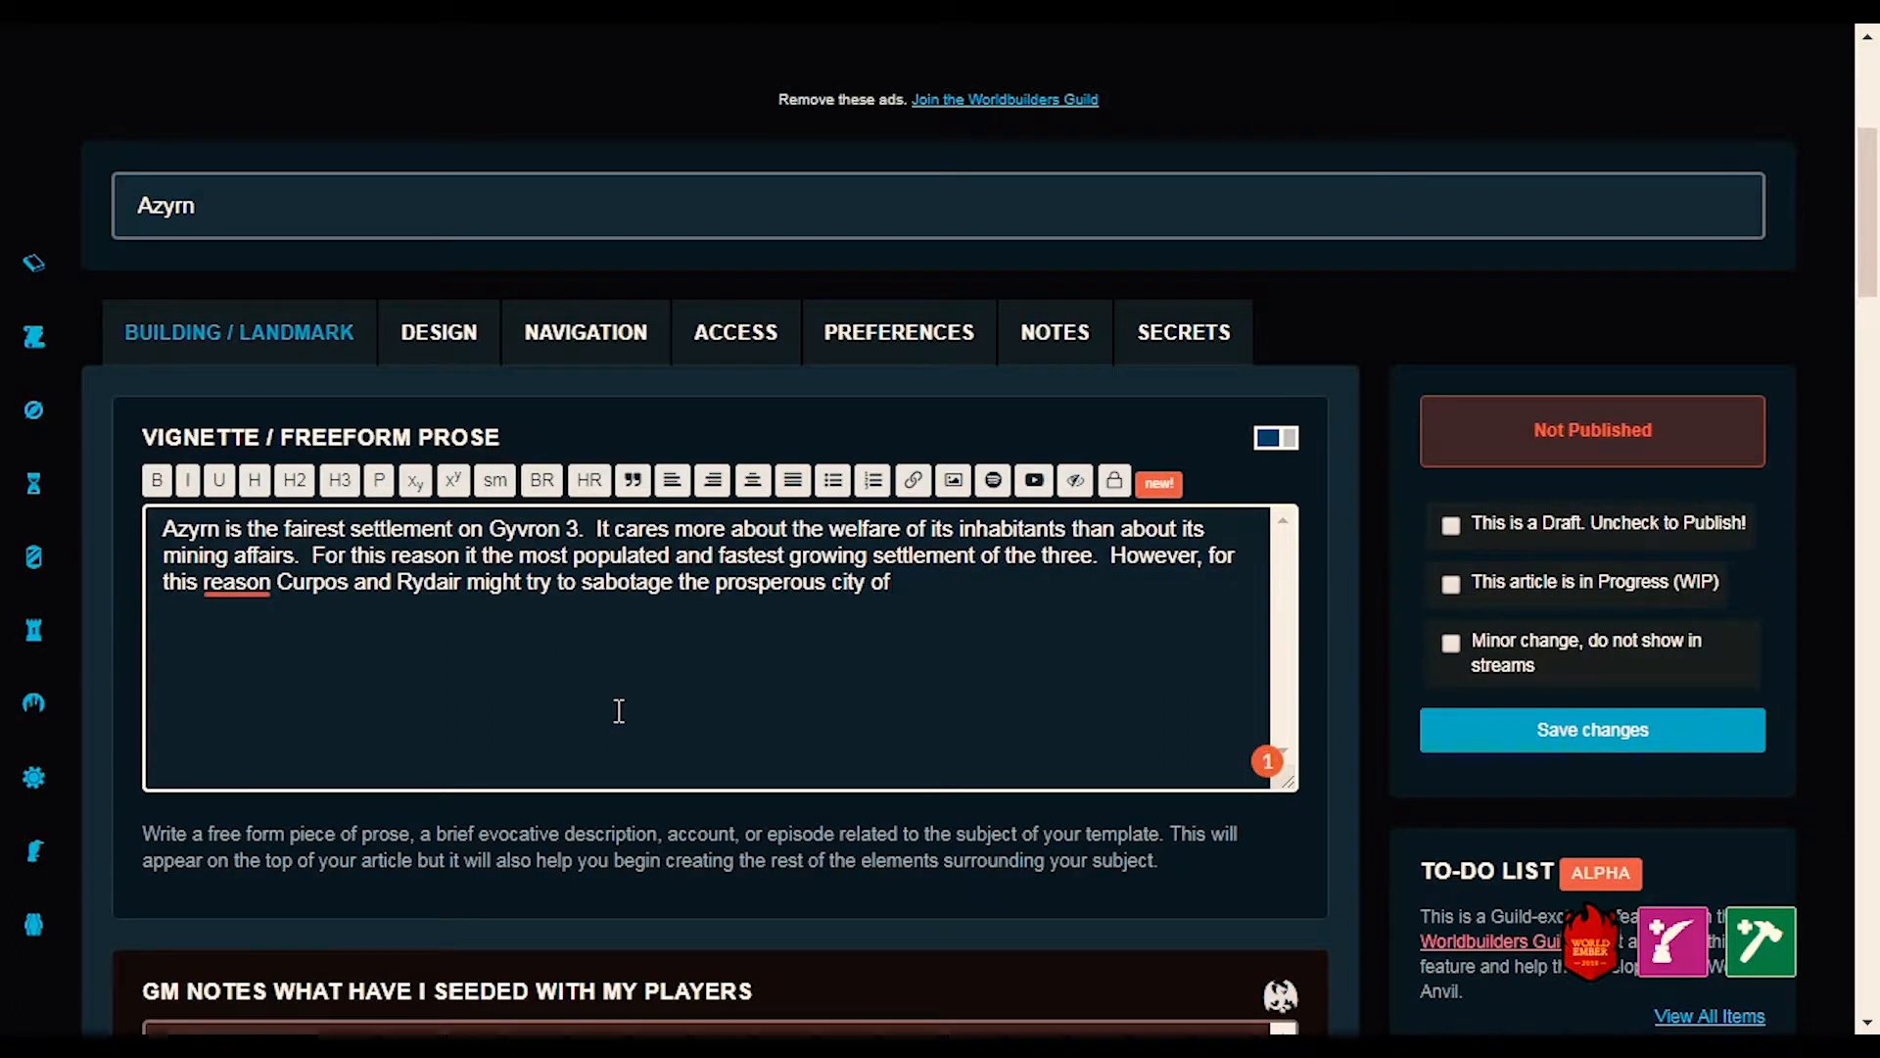
text( Azyrn)
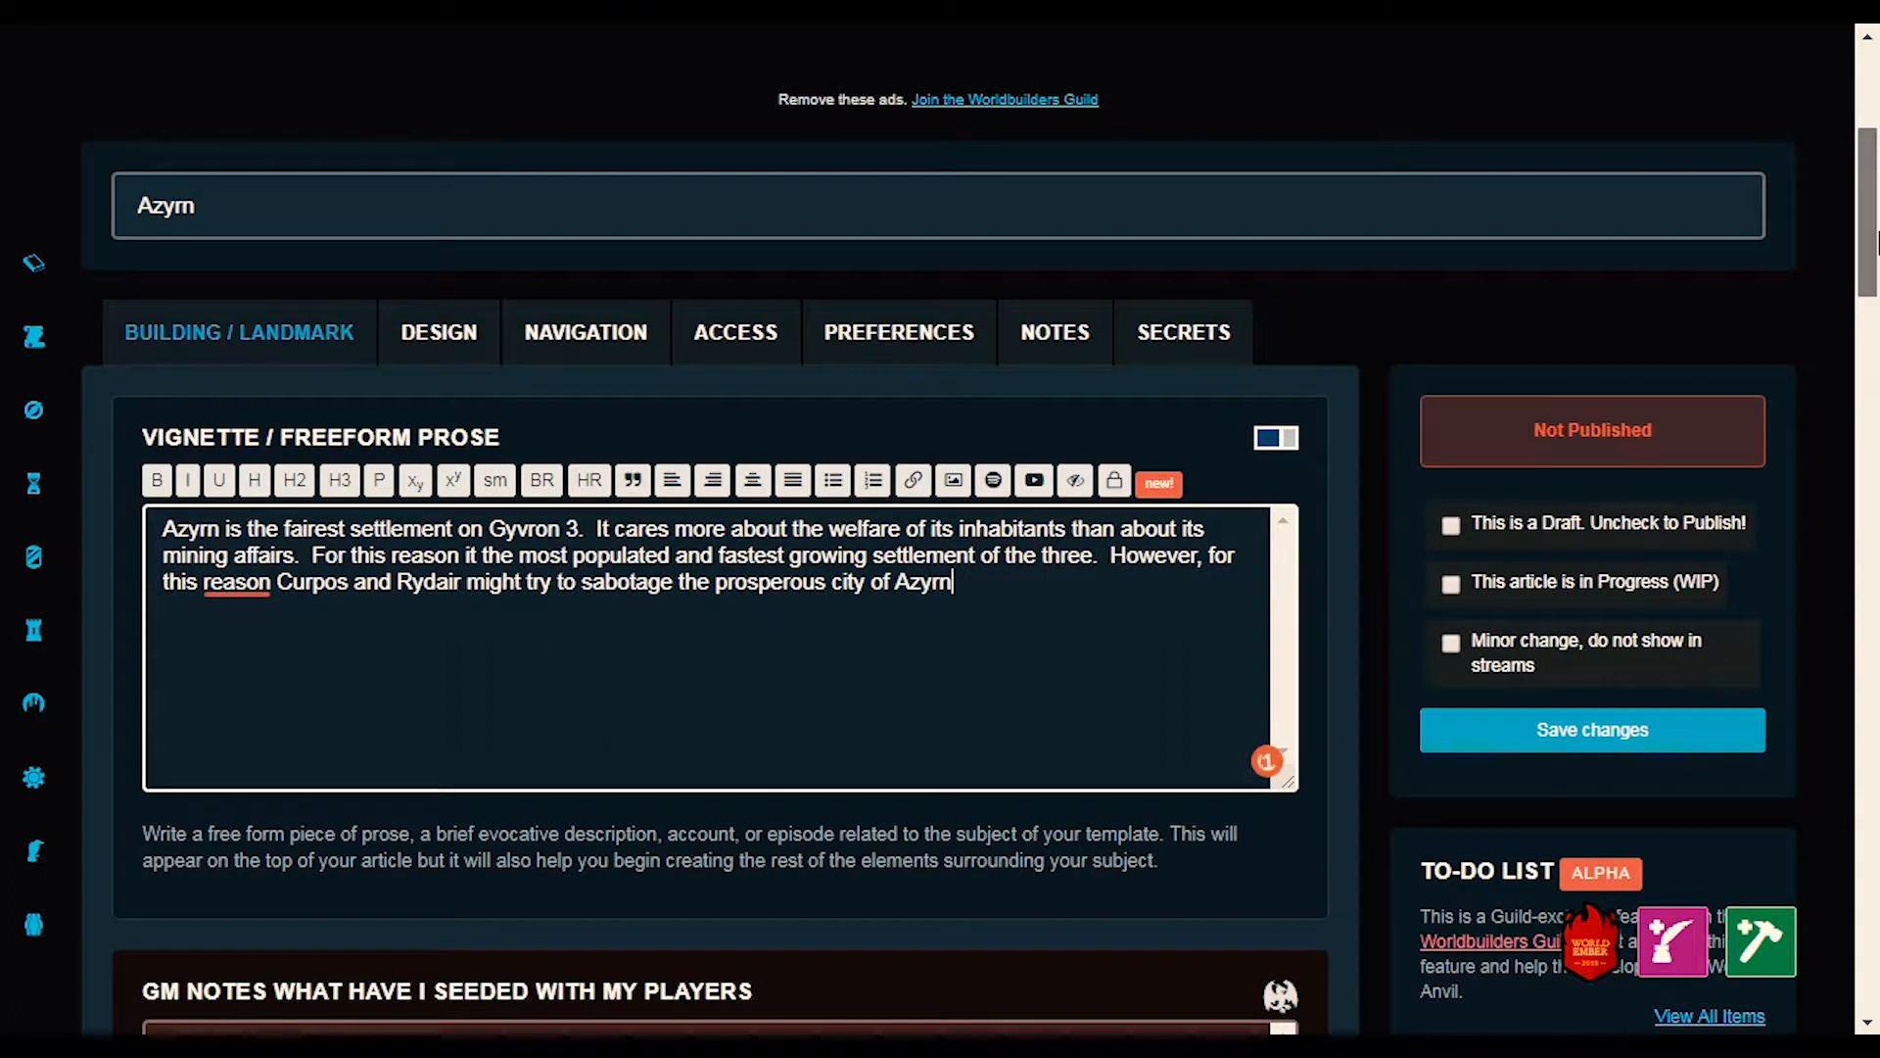
- Go to the generic location fields below the vignette and GM notes of the Azyrn article
scroll(1874, 260, down, 1)
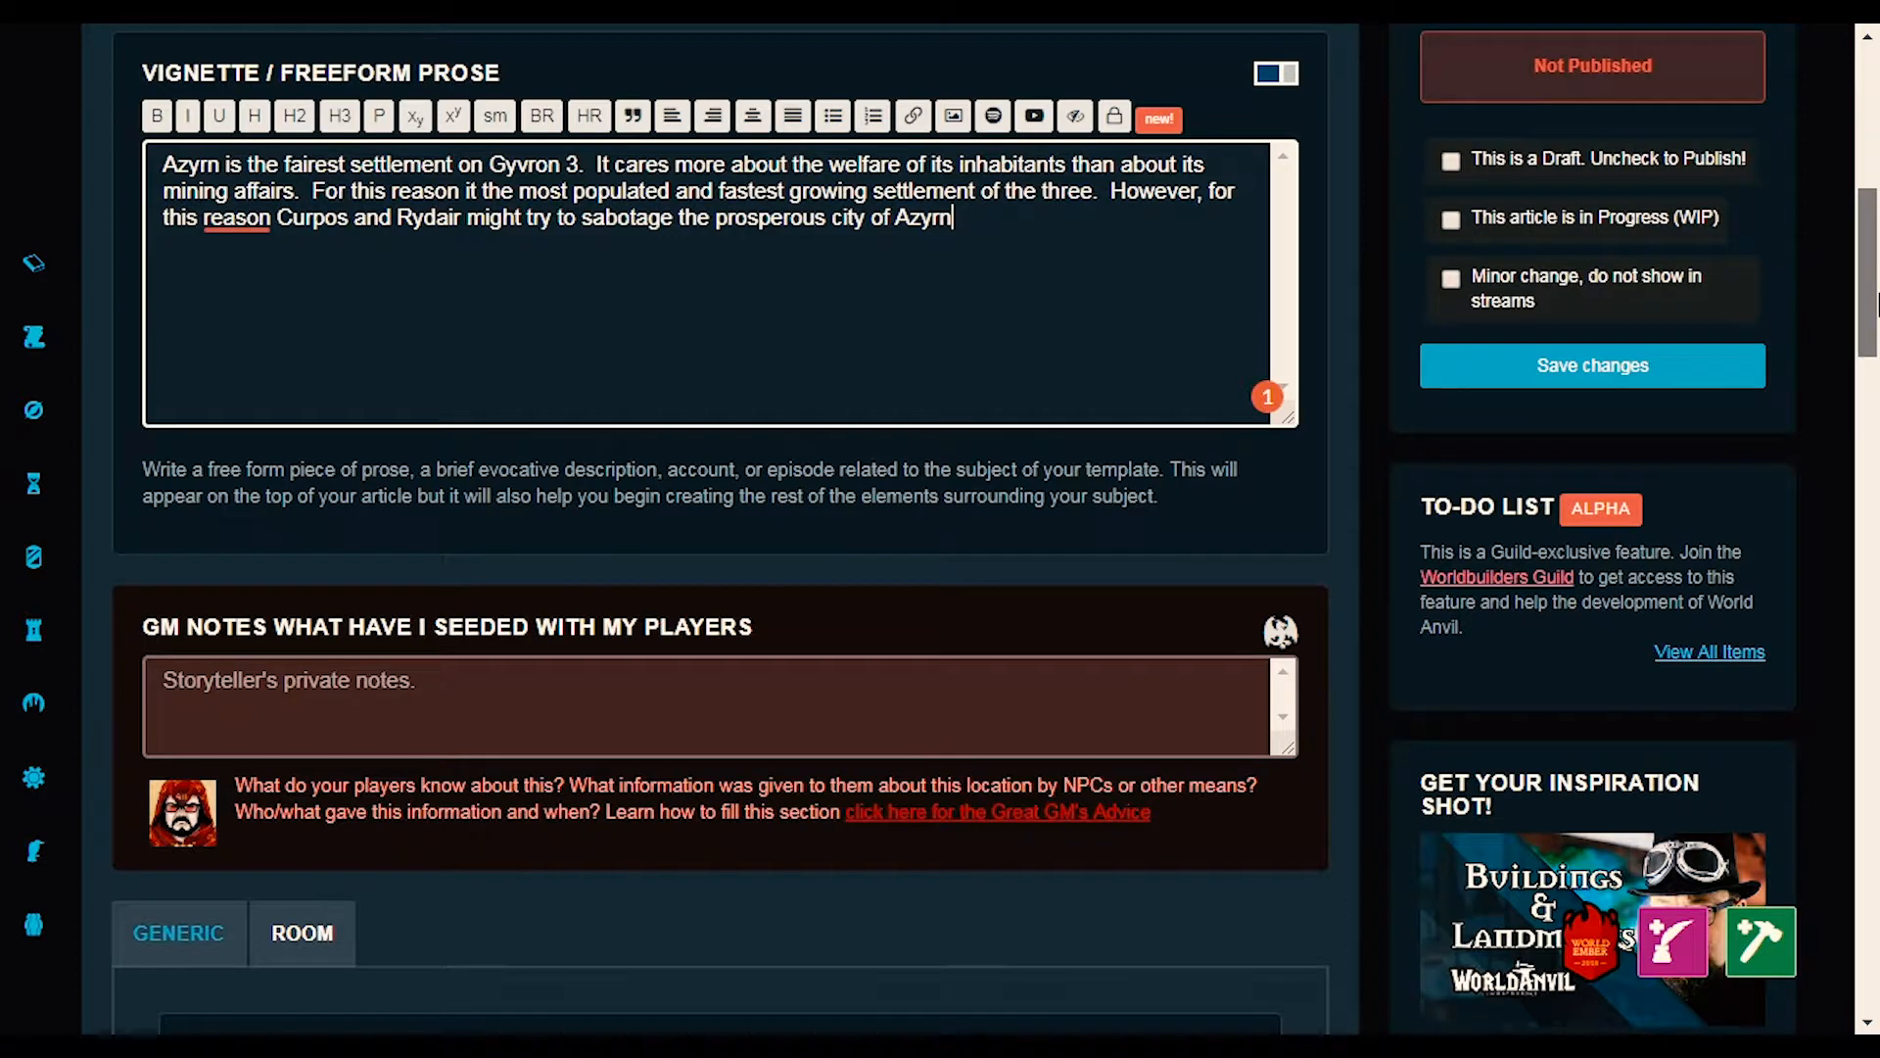
drag(1876, 304, 1876, 360)
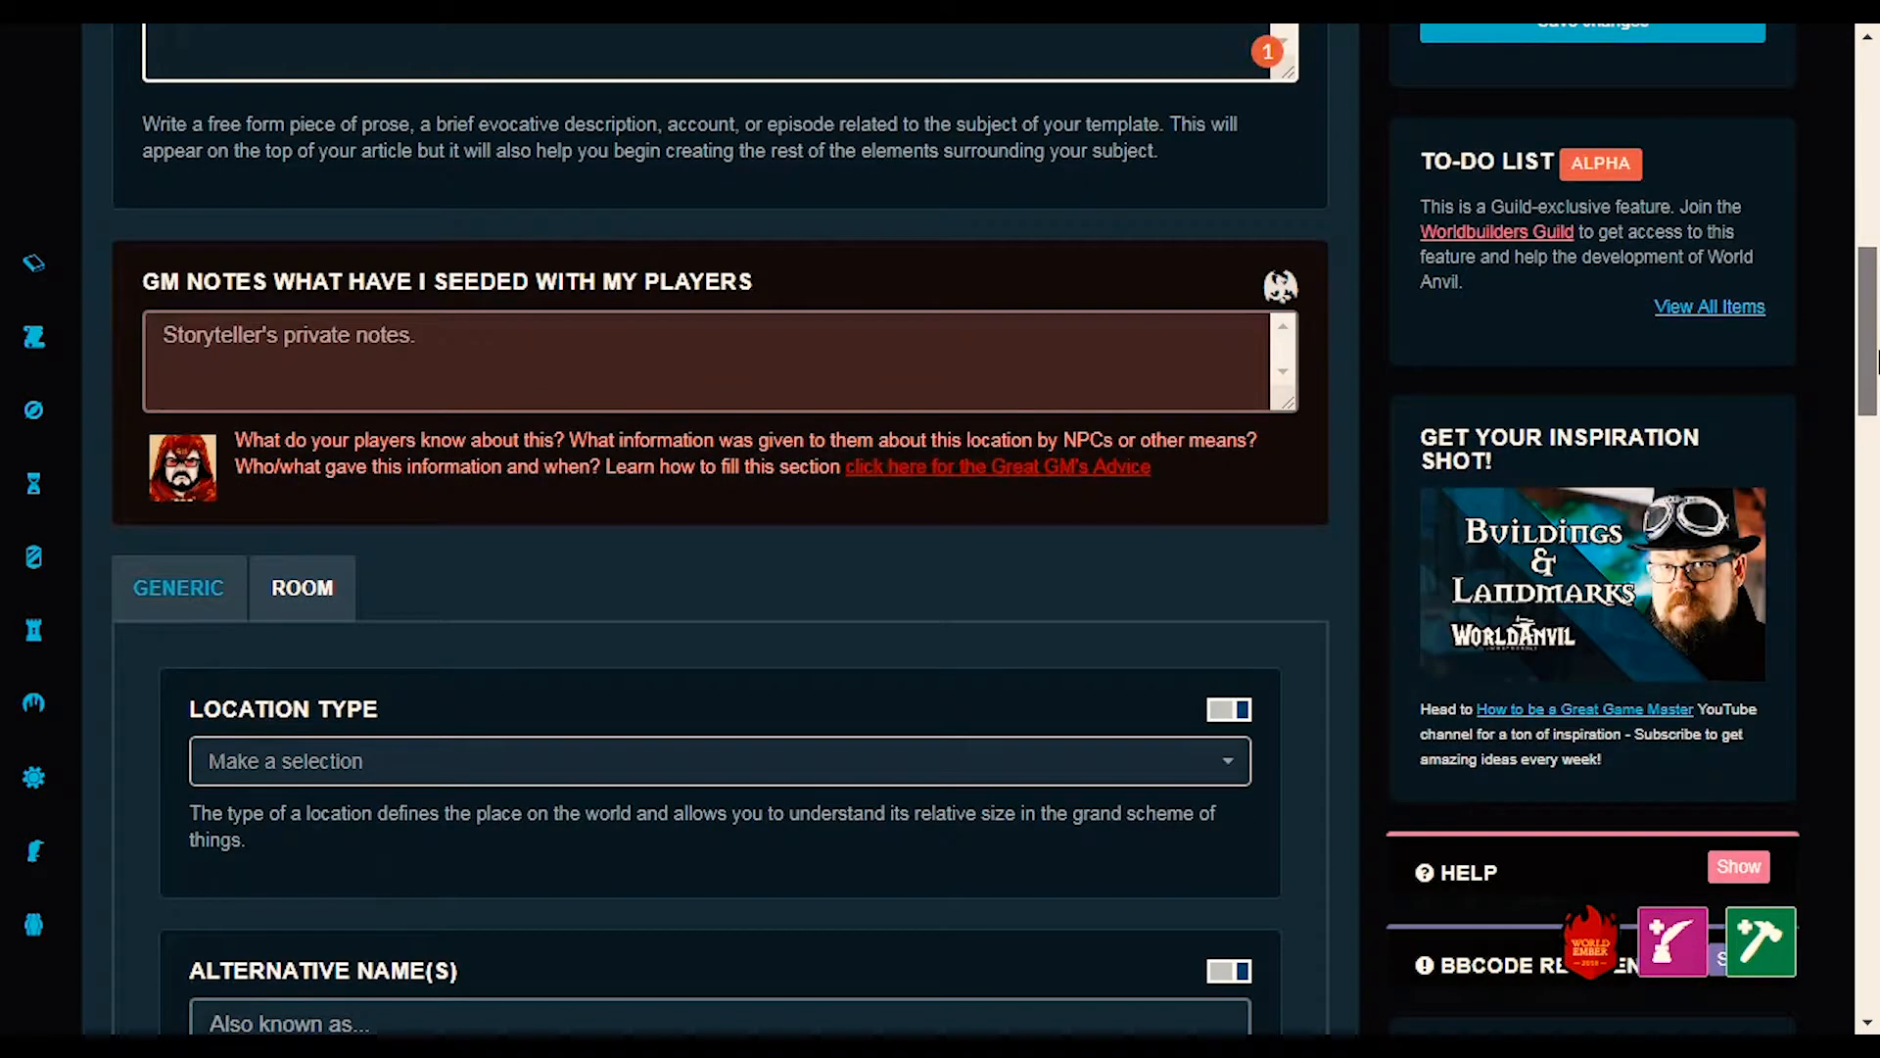